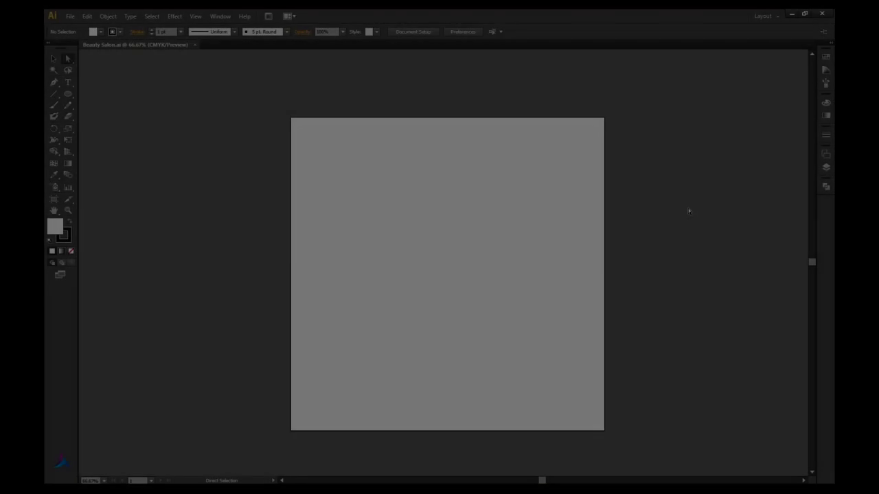
Draw the curved eyebrow and the closed-eyelid curve near the top centre with the Pen tool
alt+scroll(393, 223, up, 2)
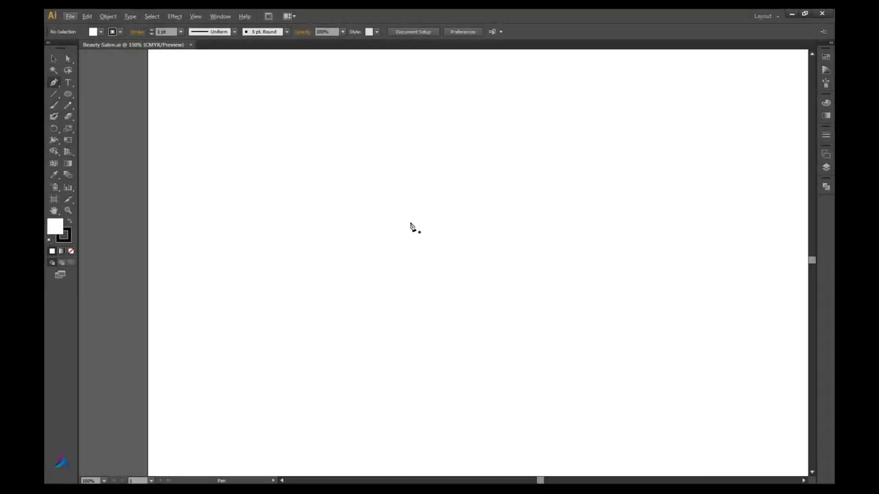
drag(483, 211, 501, 205)
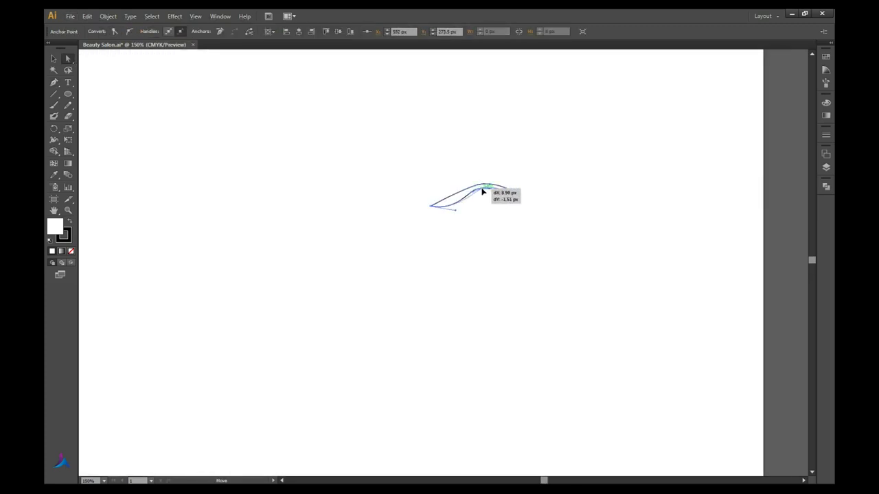
alt+scroll(467, 166, down, 1)
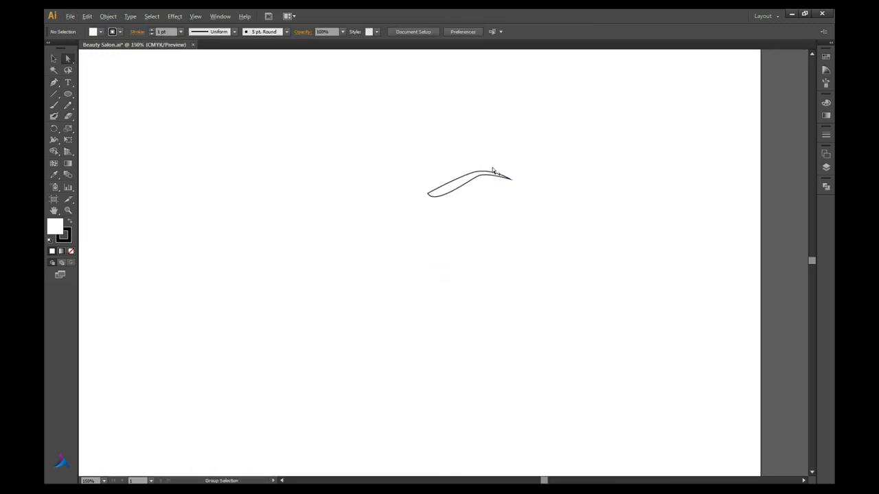
click(429, 222)
mouse_move(516, 221)
mouse_down()
mouse_move(566, 190)
mouse_move(550, 199)
mouse_up()
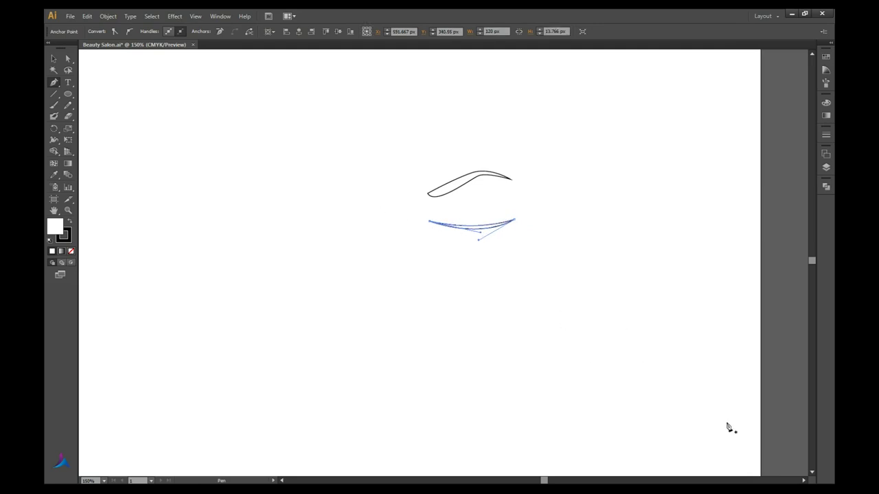
Reshape the eyebrow by moving one of its anchors with Direct Selection
click(54, 60)
click(370, 186)
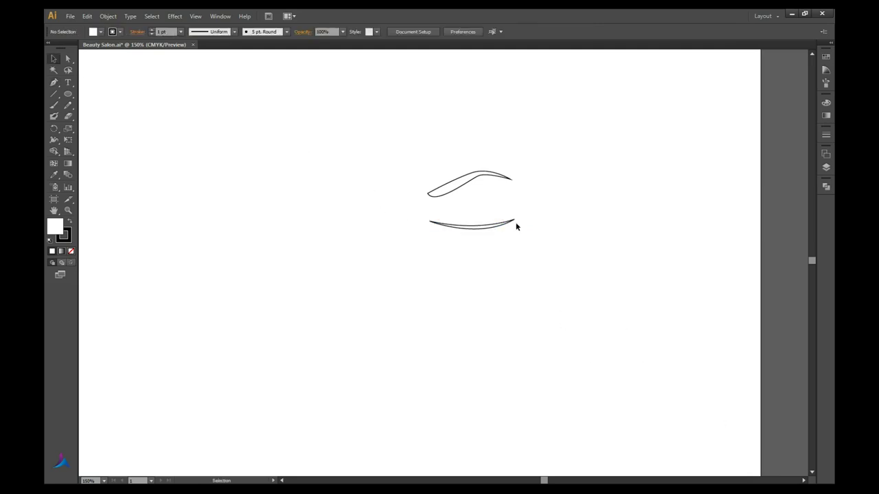
alt+scroll(517, 226, down, 1)
key(a)
alt+scroll(506, 208, up, 2)
click(492, 202)
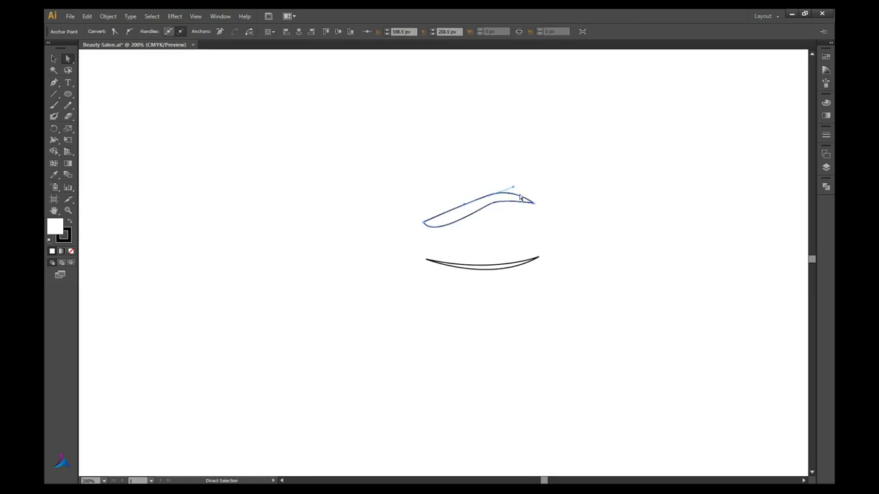
alt+scroll(505, 195, down, 3)
alt+scroll(493, 219, up, 3)
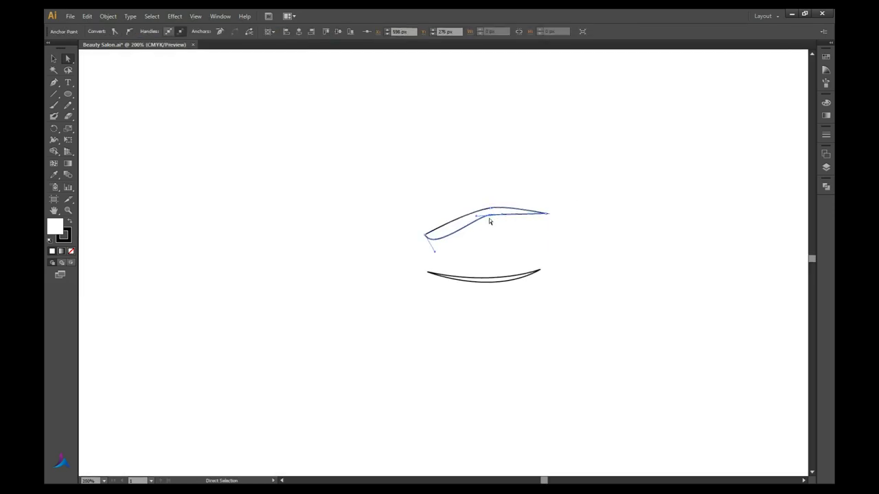
drag(492, 216, 500, 218)
Give both the eyebrow and eyelid a black fill and no stroke
alt+scroll(564, 186, down, 3)
alt+scroll(564, 186, up, 1)
key(ctrl+a)
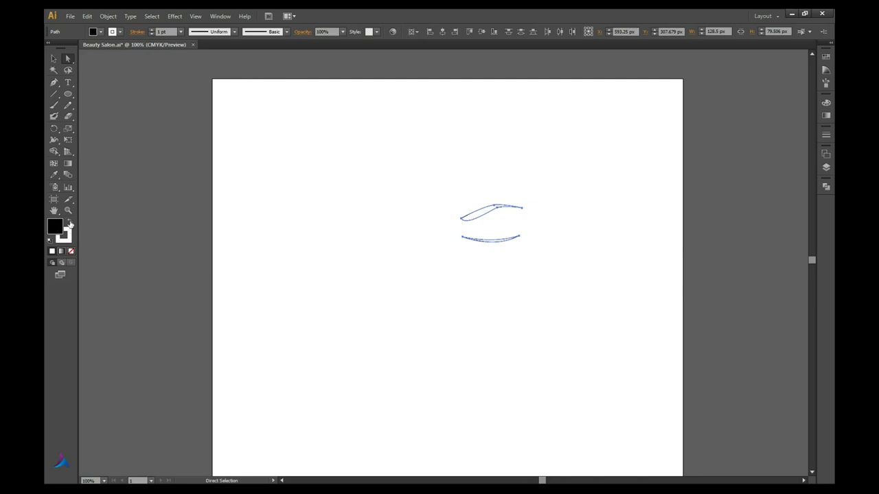
click(70, 223)
click(434, 260)
scroll(434, 261, up, 4)
Drag the eyelid's left anchor outward to taper its left end
click(54, 82)
mouse_move(401, 284)
mouse_down()
mouse_move(371, 285)
mouse_move(367, 274)
mouse_up()
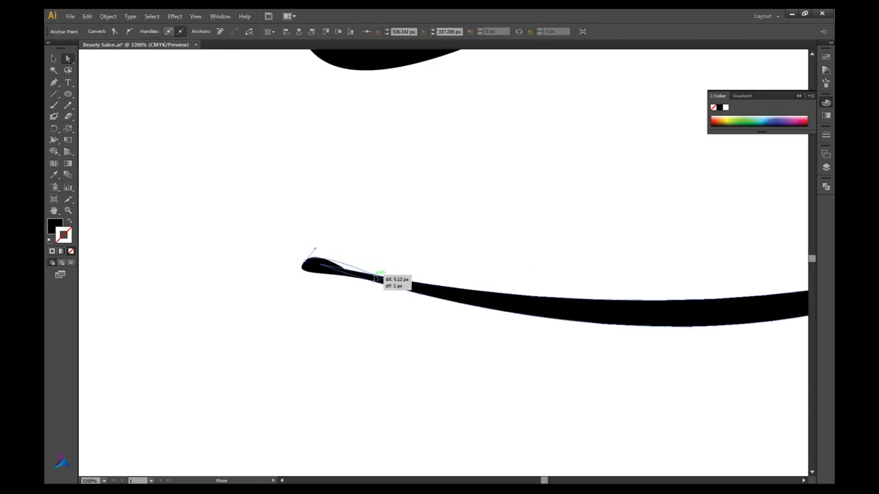
key(ctrl+minus)
key(ctrl+minus)
key(ctrl+plus)
key(ctrl+plus)
Extend the eyelid from its right end into curved, pointed lash spikes
click(585, 261)
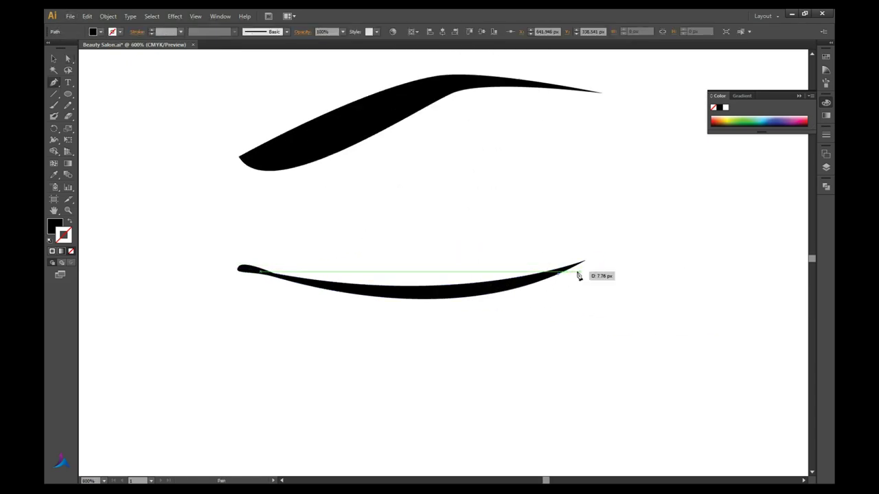
drag(621, 269, 649, 247)
drag(530, 289, 568, 296)
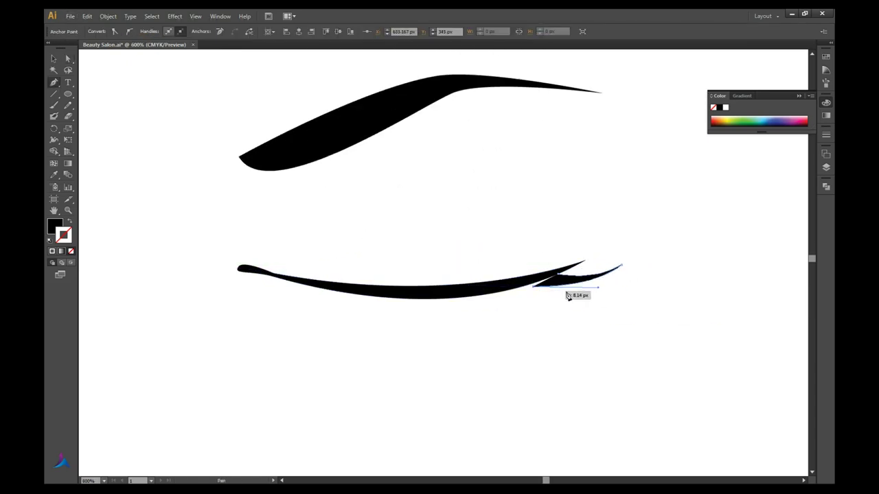
key(ctrl+minus)
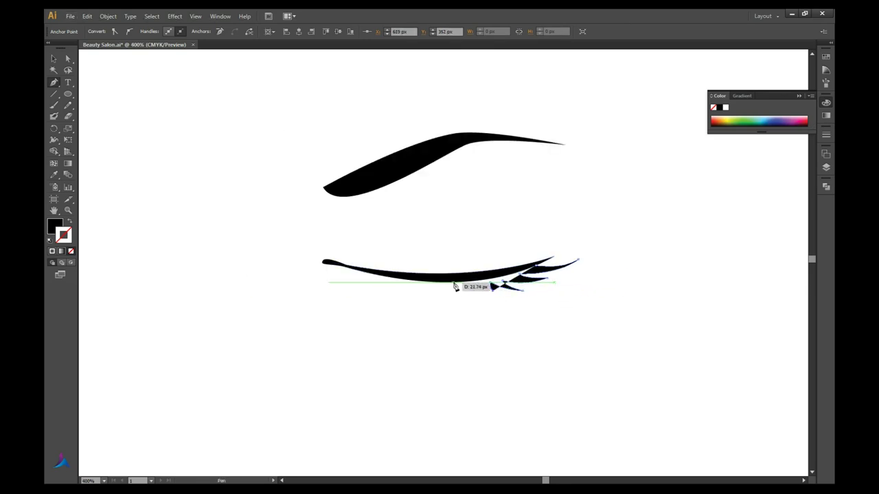
key(ctrl+minus)
key(ctrl+plus)
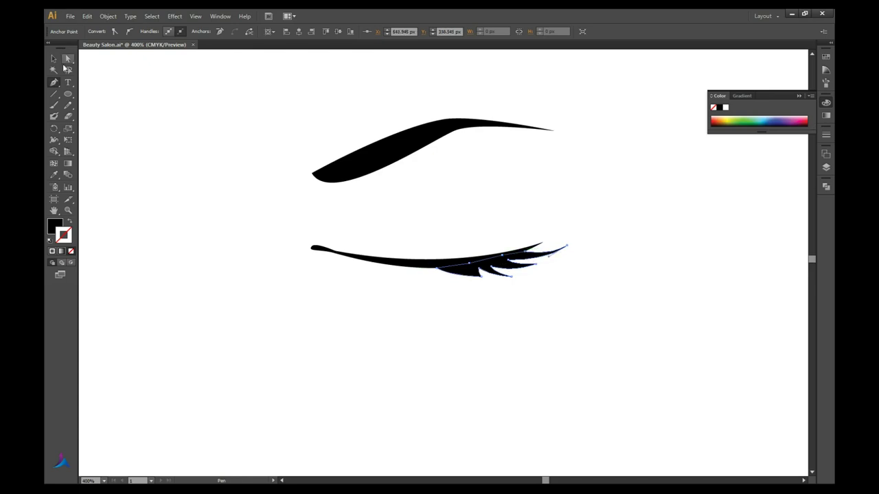
key(ctrl+minus)
key(ctrl+minus)
key(ctrl+minus)
key(ctrl+plus)
key(ctrl+plus)
key(ctrl+plus)
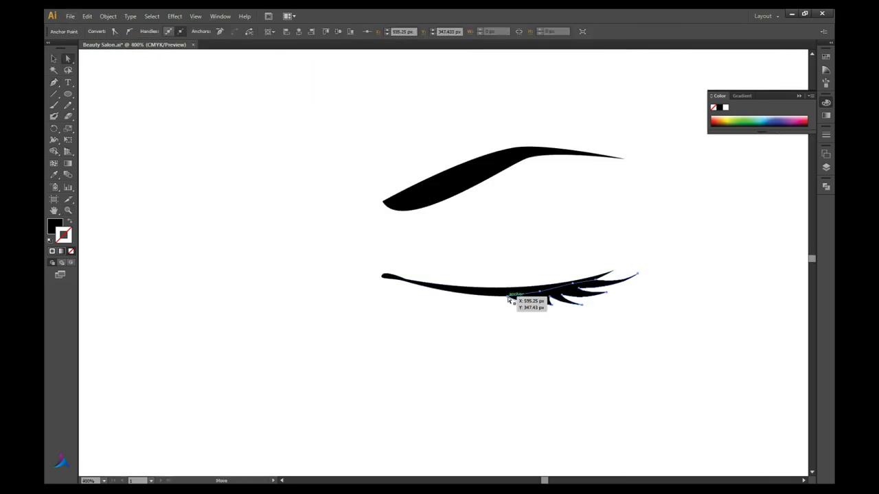
key(ctrl+minus)
key(ctrl+minus)
key(ctrl+minus)
key(ctrl+plus)
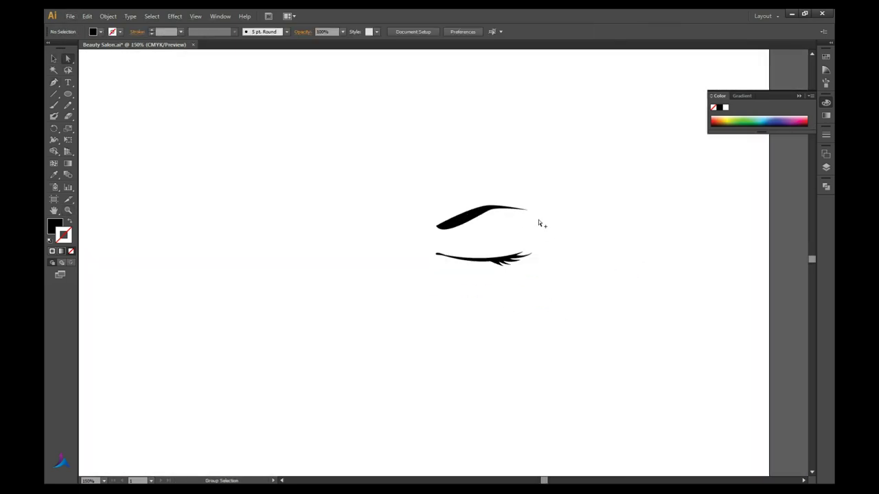
Add one more lash below the lid's edge with the Pen tool
key(p)
key(ctrl+plus)
key(ctrl+plus)
key(ctrl+plus)
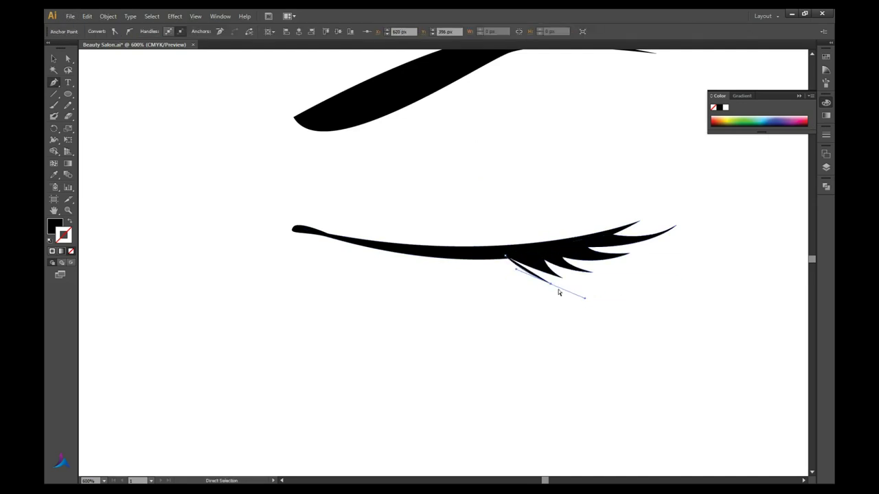
mouse_move(515, 263)
mouse_down()
mouse_move(572, 289)
mouse_move(483, 269)
mouse_up()
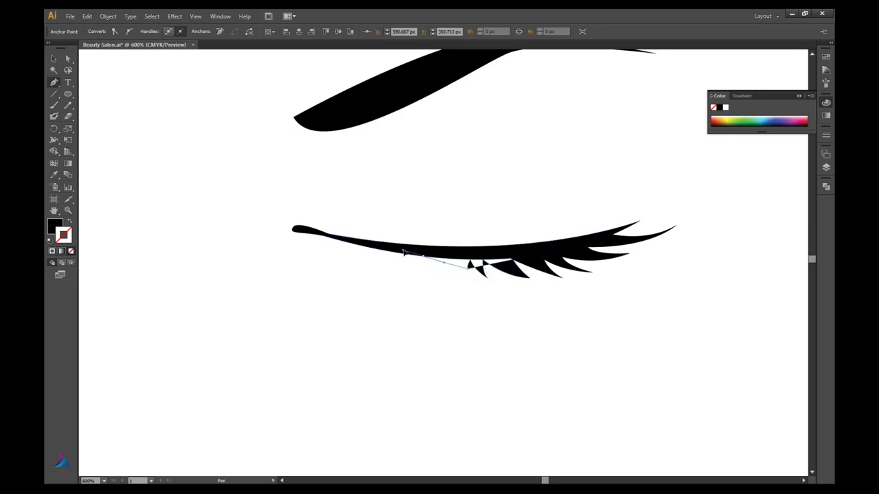
key(v)
scroll(245, 142, down, 3)
scroll(285, 128, down, 3)
scroll(390, 161, up, 3)
scroll(461, 234, down, 3)
Draw a curved nose line below the eye with the Pen tool
click(57, 84)
scroll(457, 234, up, 2)
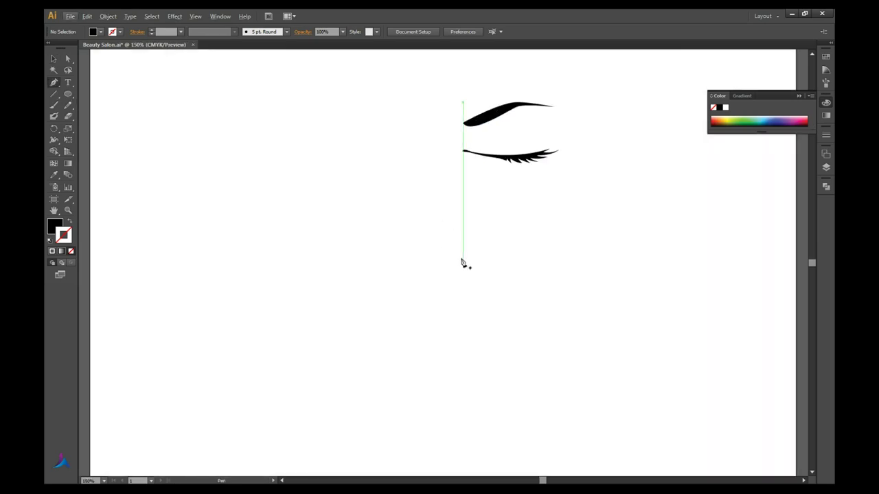
drag(461, 263, 465, 285)
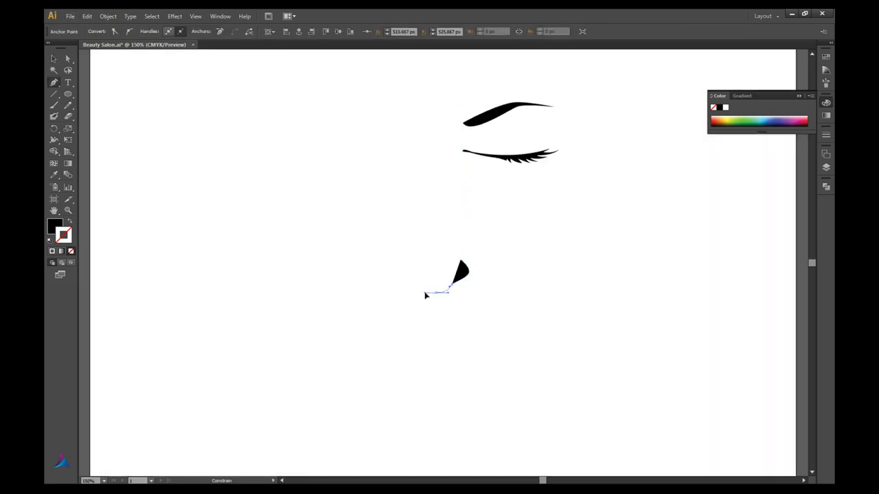
scroll(425, 296, up, 2)
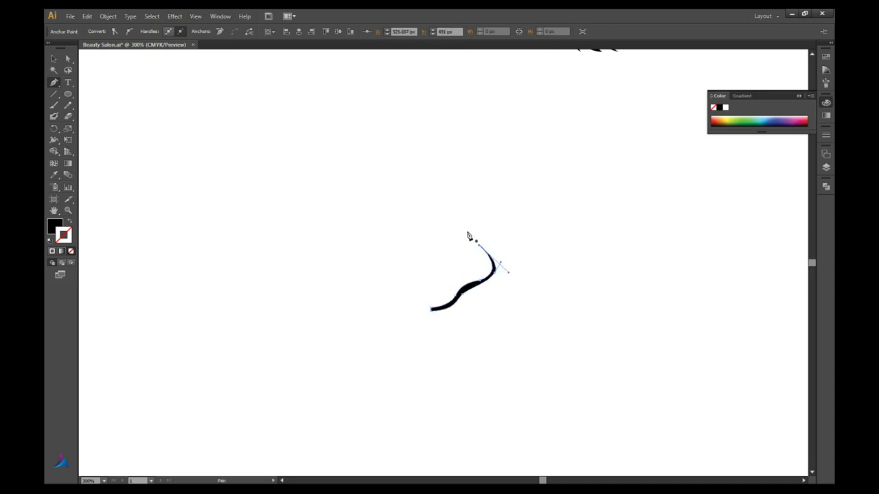
scroll(440, 180, down, 2)
scroll(440, 181, down, 1)
key(v)
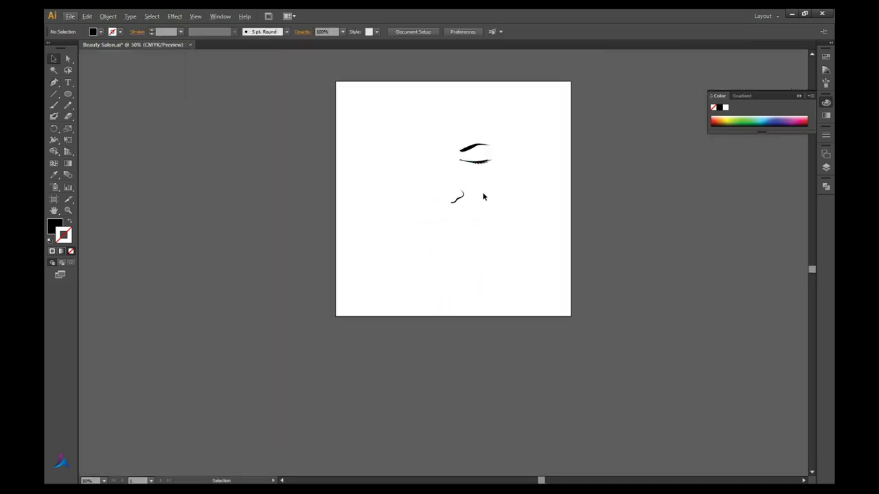
click(100, 174)
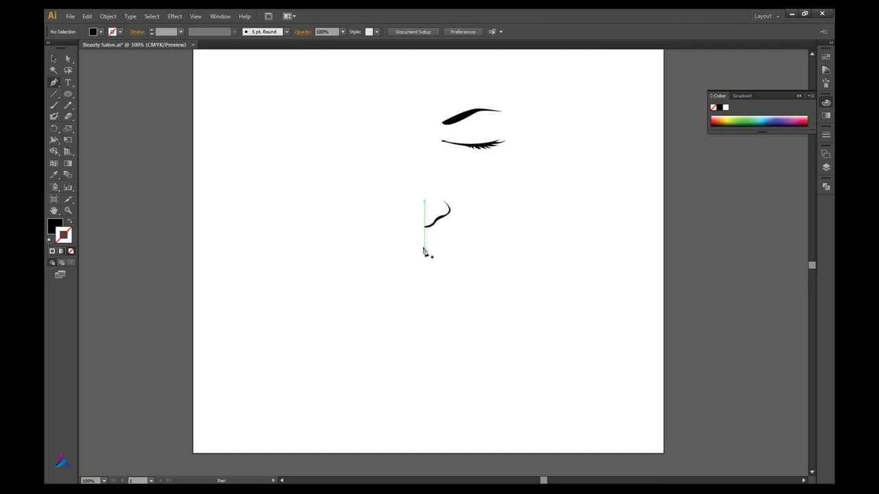
Draw a closed upper-lip shape below the nose and extend its right tip
drag(429, 245, 436, 243)
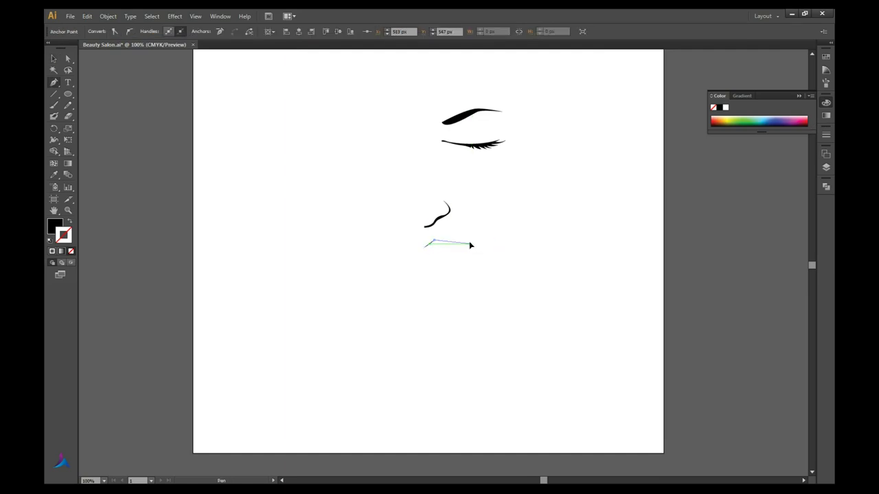
click(427, 249)
key(v)
click(368, 189)
click(54, 83)
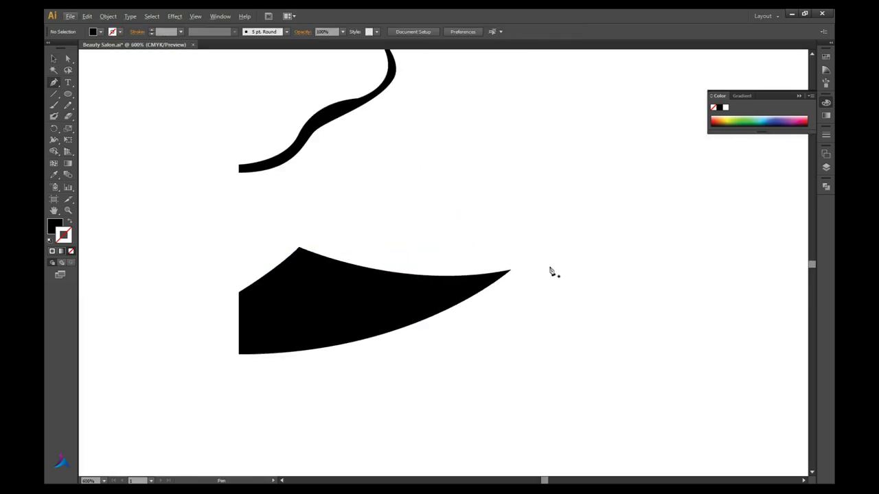
click(490, 277)
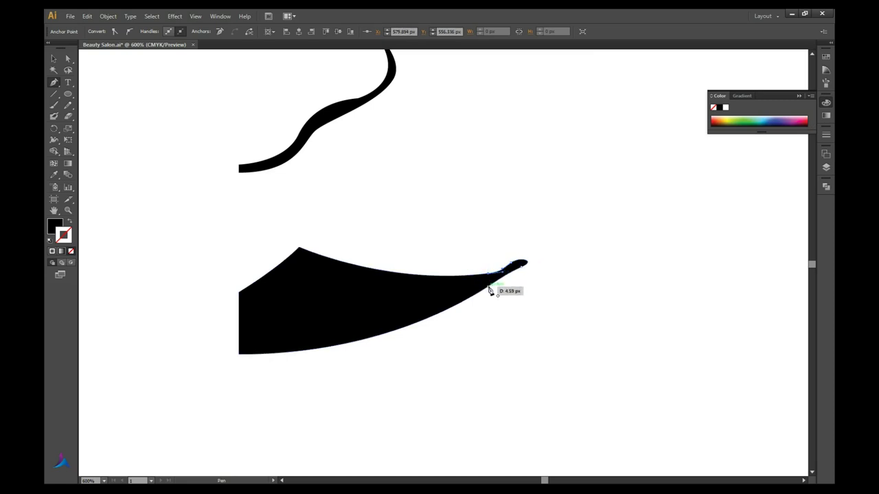
Start the lower lip path just beneath the upper lip
scroll(218, 106, down, 5)
scroll(443, 157, down, 5)
scroll(402, 202, up, 5)
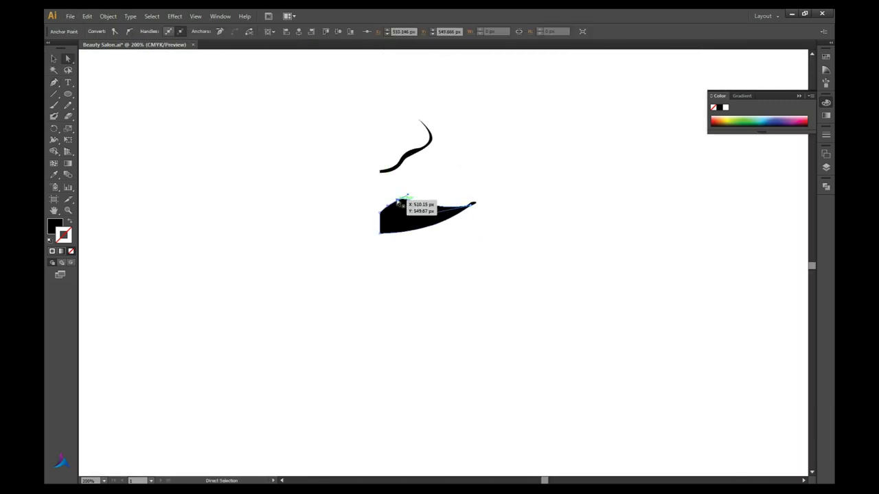
scroll(400, 203, up, 2)
scroll(398, 179, up, 2)
scroll(377, 291, down, 3)
scroll(414, 248, down, 4)
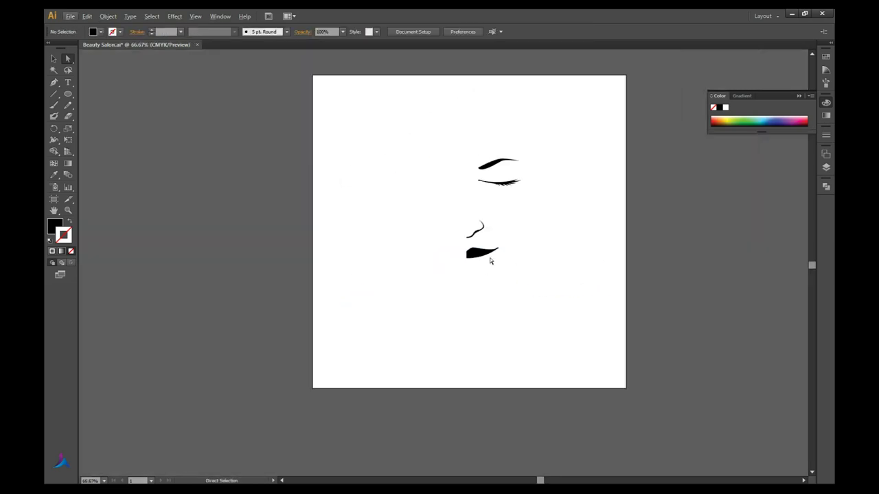
scroll(481, 271, up, 2)
click(434, 264)
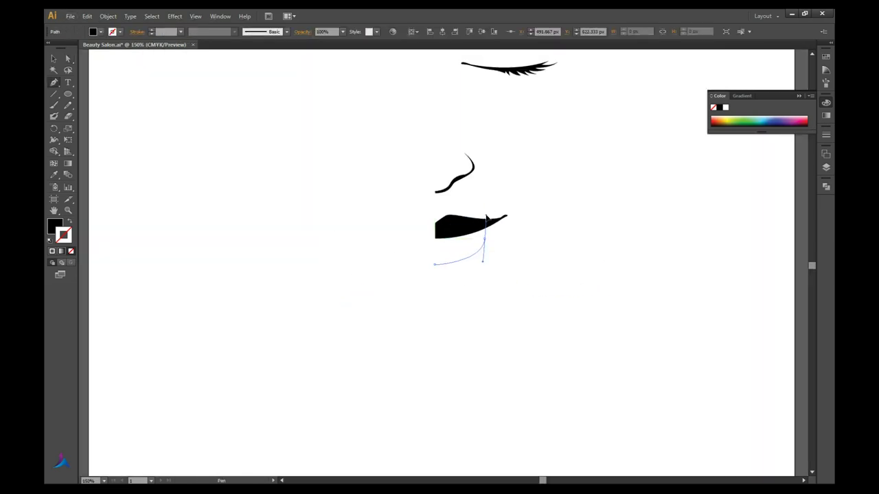
Finish the lower lip curve, then make a reflected copy of all features and move it left
drag(486, 219, 467, 257)
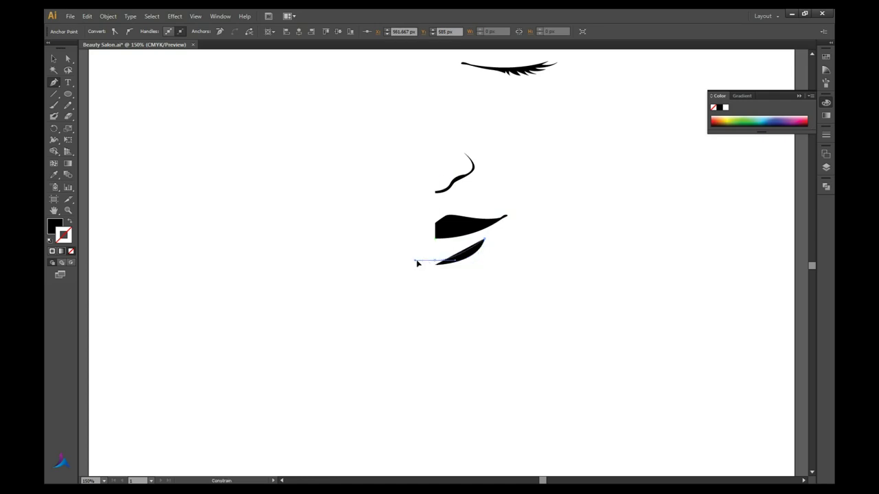
click(53, 59)
scroll(398, 233, down, 3)
key(ctrl+a)
right_click(385, 245)
click(505, 402)
click(464, 368)
drag(398, 247, 358, 247)
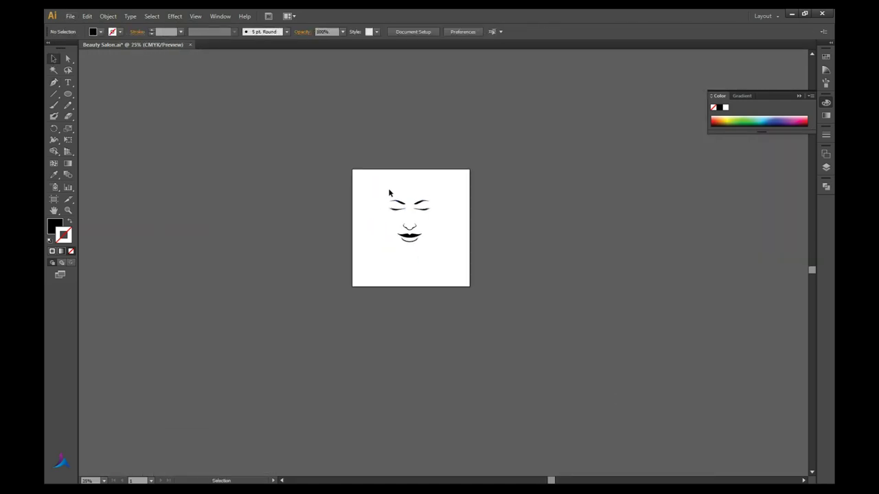
Adjust an anchor on the nose curve and nudge the eye group slightly right
click(373, 315)
scroll(373, 315, up, 5)
key(a)
click(451, 314)
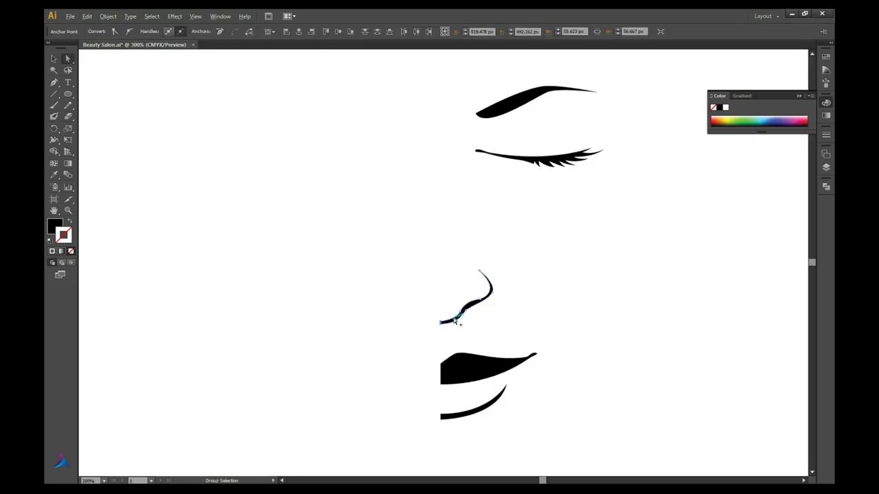
scroll(439, 319, up, 3)
scroll(496, 309, down, 4)
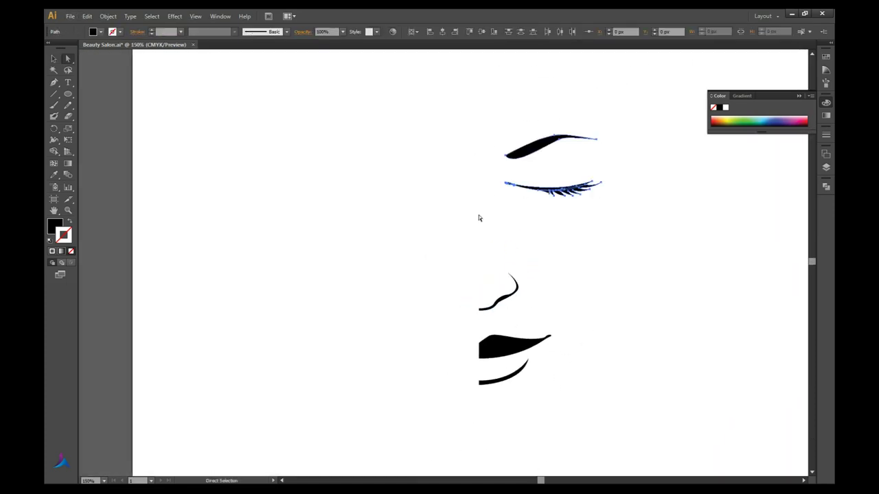
drag(589, 138, 596, 138)
click(450, 256)
scroll(449, 256, down, 4)
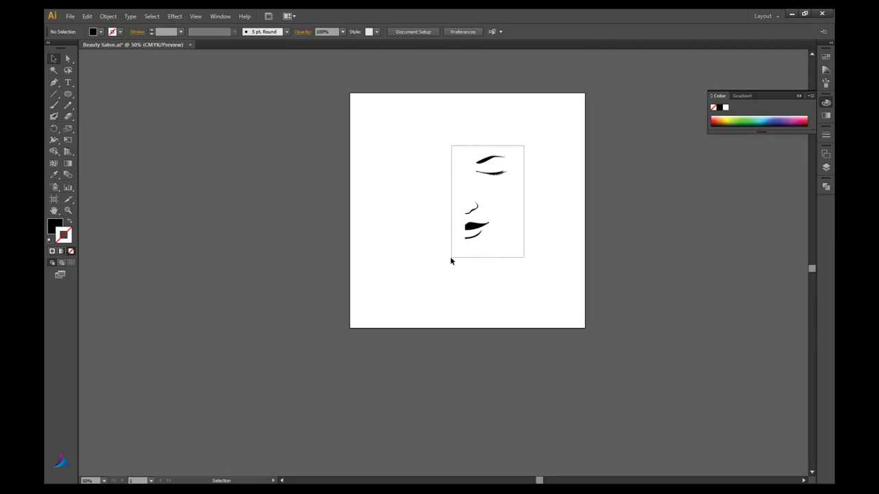
scroll(518, 278, up, 4)
scroll(508, 316, down, 3)
Reflect the selected half-face artwork across a Vertical axis as a copy
key(ctrl+a)
right_click(540, 249)
key(Escape)
key(v)
drag(581, 219, 490, 345)
right_click(543, 318)
click(663, 439)
click(514, 369)
click(576, 251)
Delete the left half of the nose, leaving only the right half
scroll(535, 225, up, 1)
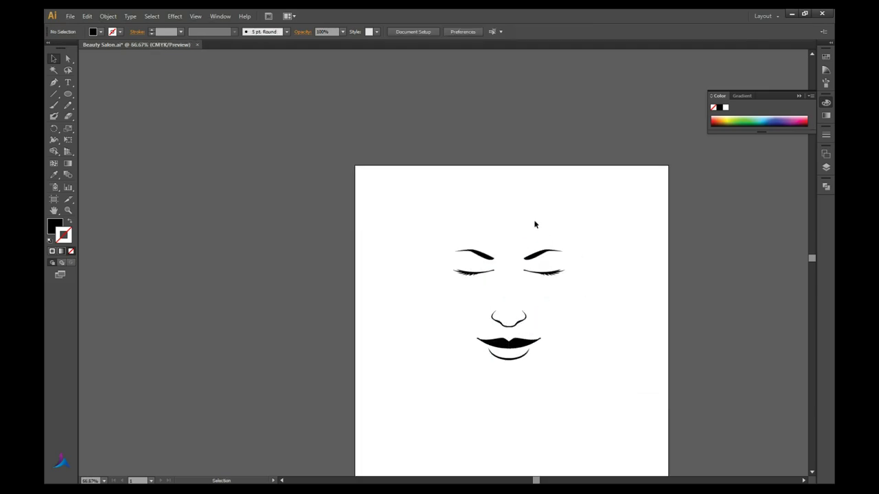
scroll(526, 313, up, 2)
click(471, 373)
click(468, 409)
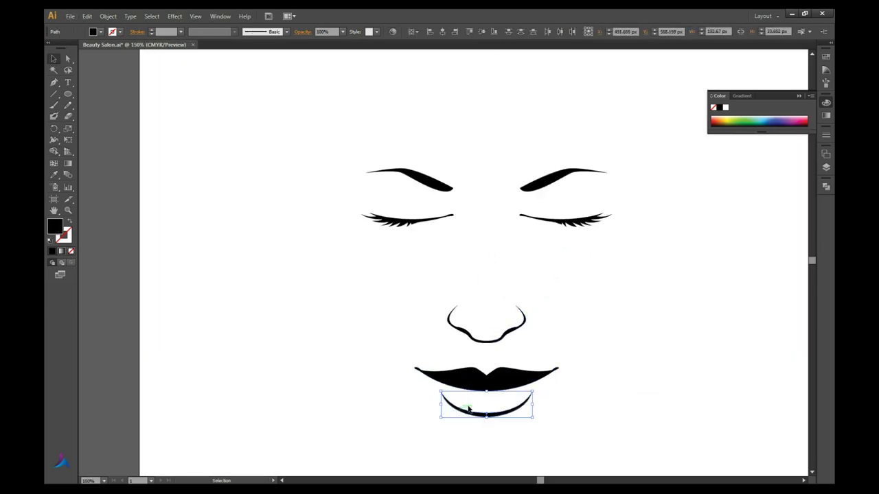
key(v)
click(417, 267)
key(a)
click(485, 345)
key(Delete)
Try reshaping the nose curve by dragging its tip, then undo the stretched result
scroll(493, 346, up, 2)
click(480, 353)
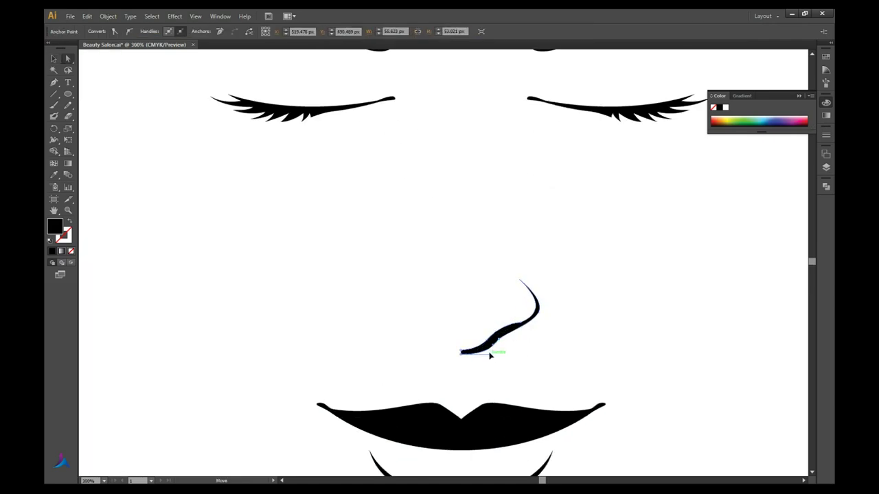
scroll(461, 352, up, 2)
mouse_move(461, 350)
mouse_down()
mouse_move(511, 340)
mouse_move(526, 349)
mouse_up()
scroll(537, 331, down, 2)
scroll(500, 334, up, 1)
scroll(501, 332, up, 1)
key(ctrl+z)
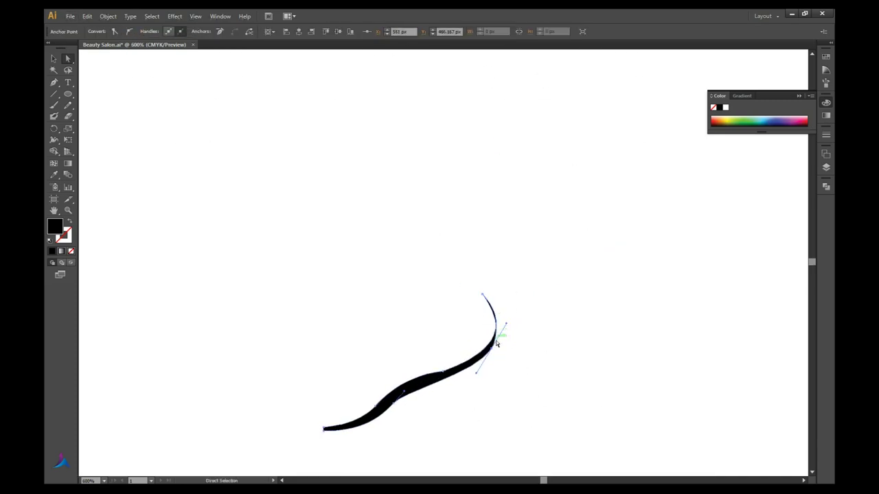
click(565, 320)
scroll(565, 320, down, 5)
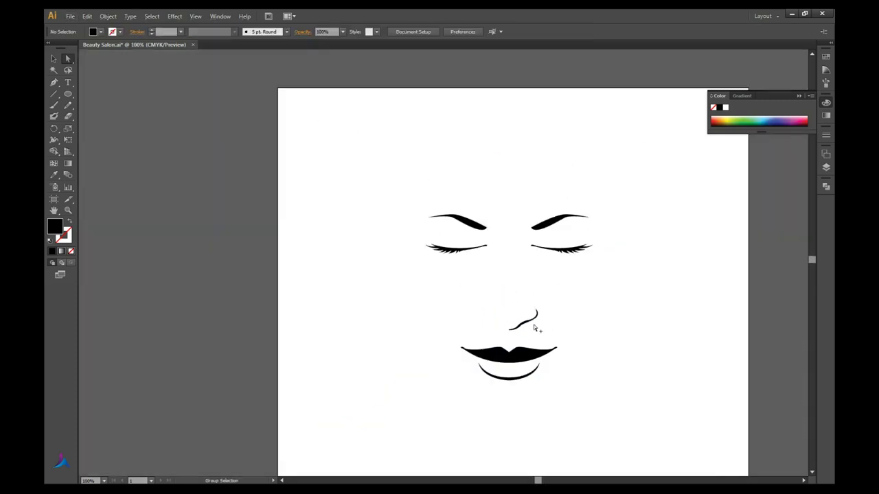
Select the end anchor of the remaining nose half with Direct Selection
click(53, 82)
scroll(523, 323, up, 5)
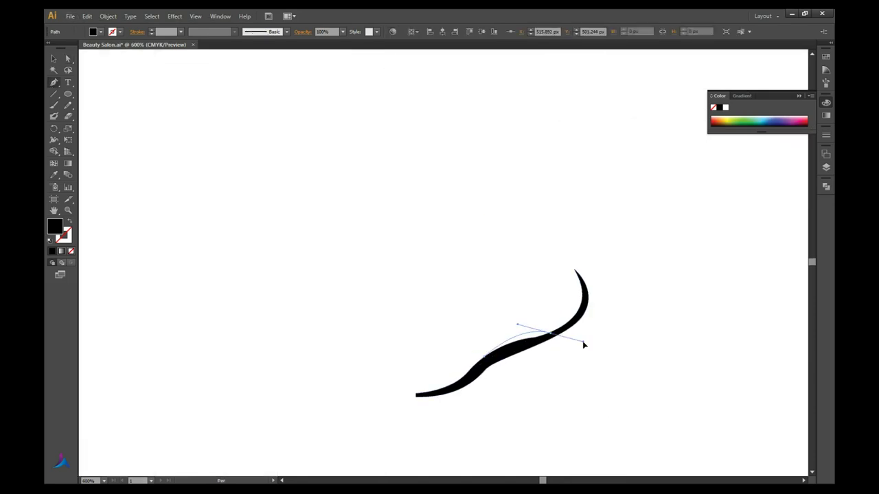
key(v)
click(514, 318)
scroll(515, 318, down, 5)
scroll(472, 277, up, 1)
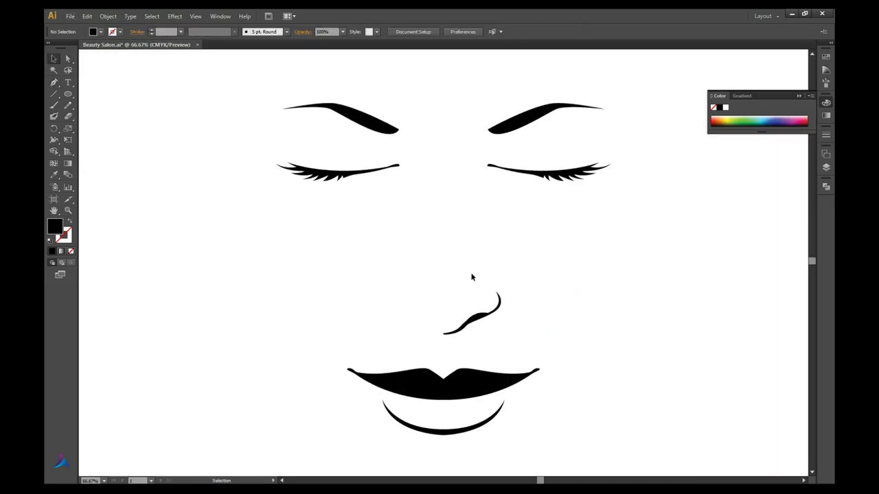
scroll(471, 277, up, 2)
key(a)
scroll(499, 349, up, 2)
click(460, 343)
scroll(460, 344, down, 3)
scroll(483, 333, down, 2)
key(v)
Make a mirrored Reflect copy of the nose half and align it into a full nose
right_click(508, 321)
click(629, 397)
click(570, 381)
scroll(481, 323, up, 2)
drag(481, 322, 471, 320)
scroll(543, 337, down, 1)
click(543, 337)
scroll(544, 337, down, 2)
Select both nose halves and the anchors around the nose seam
click(506, 333)
key(shift+m)
scroll(506, 332, up, 3)
scroll(506, 333, down, 1)
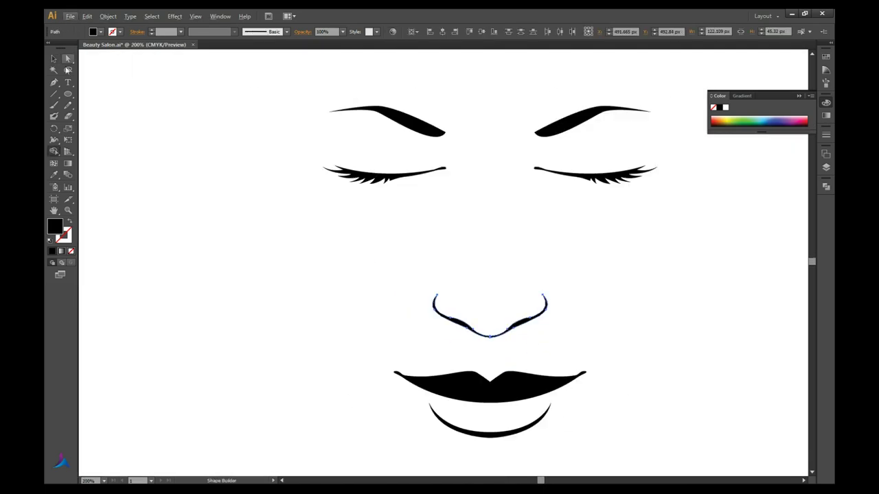
click(68, 59)
mouse_move(533, 346)
mouse_down()
mouse_move(479, 321)
mouse_move(490, 338)
mouse_up()
click(513, 339)
scroll(587, 331, down, 3)
scroll(514, 339, up, 4)
Try merging the nose halves with Shape Builder and the Pathfinder panel
click(55, 60)
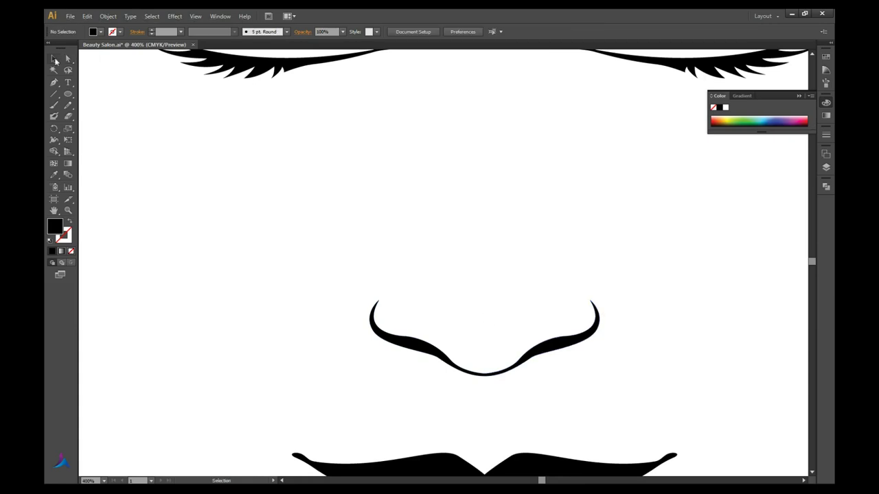
click(506, 366)
scroll(487, 385, up, 2)
scroll(487, 385, up, 2)
key(shift+m)
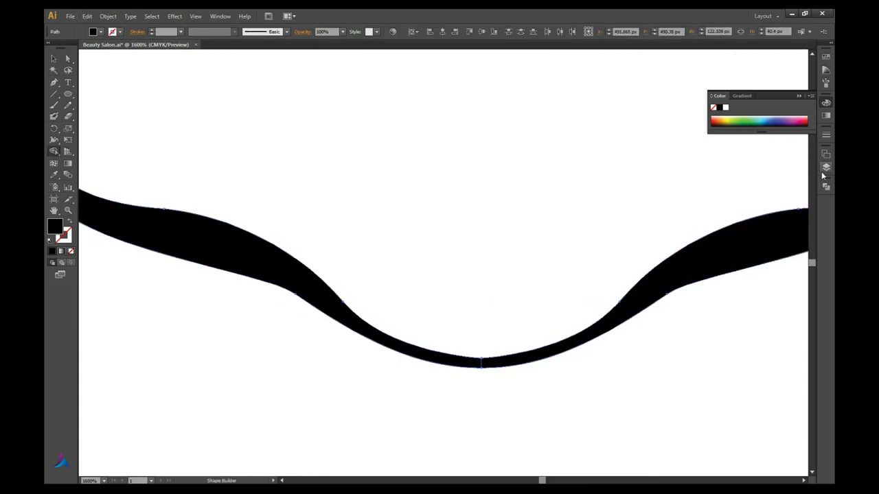
click(826, 187)
click(68, 59)
scroll(471, 383, up, 2)
scroll(519, 367, up, 2)
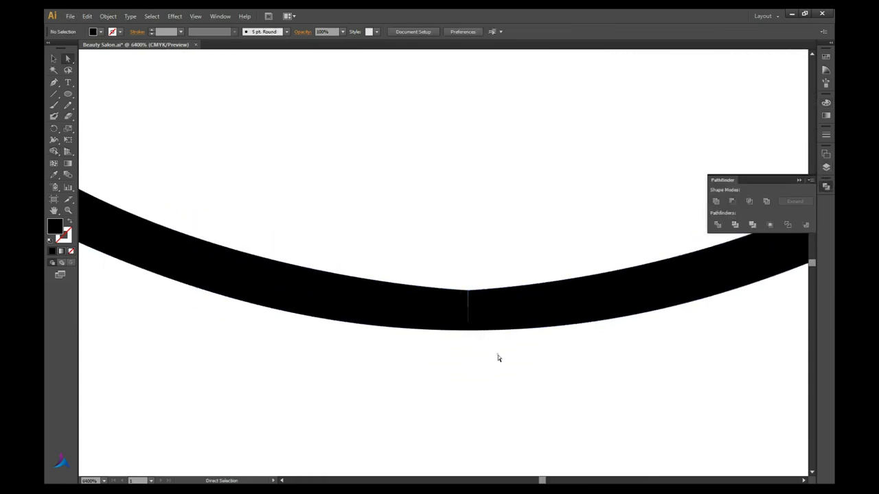
Join the seam anchors into one continuous nose curve with Ctrl+J
click(54, 59)
key(a)
drag(392, 247, 474, 335)
key(ctrl+j)
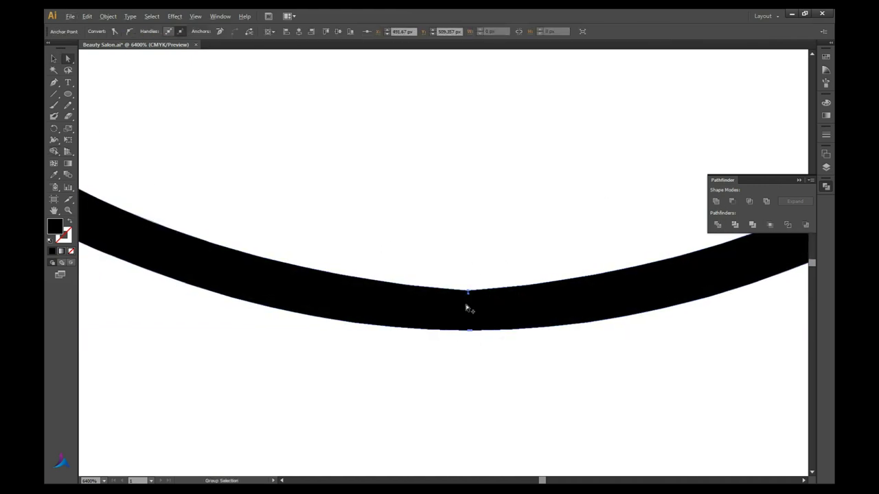
scroll(532, 230, down, 10)
Resize the joined nose proportionally to about 127 px wide
key(ctrl+0)
click(523, 265)
drag(524, 265, 556, 331)
key(ctrl+minus)
key(ctrl+minus)
key(ctrl+minus)
key(ctrl+plus)
key(ctrl+plus)
key(ctrl+plus)
key(ctrl+plus)
key(ctrl+plus)
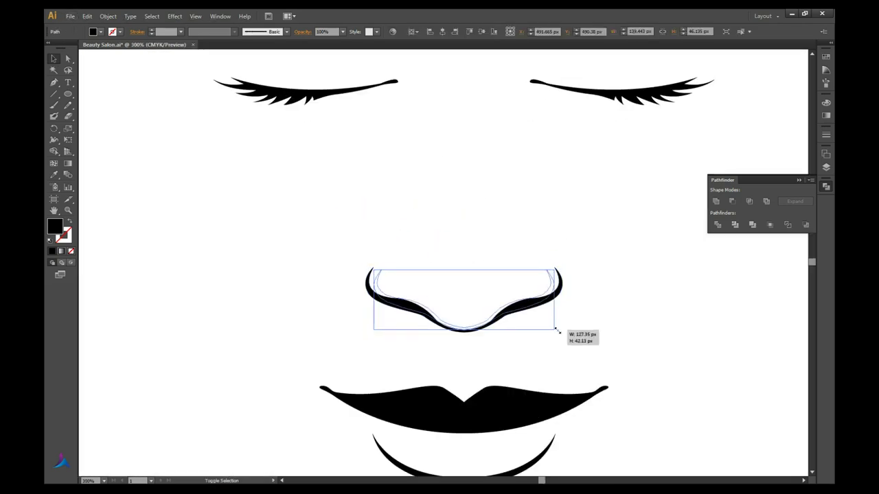
key(ctrl+minus)
key(ctrl+minus)
click(589, 165)
scroll(388, 247, down, 3)
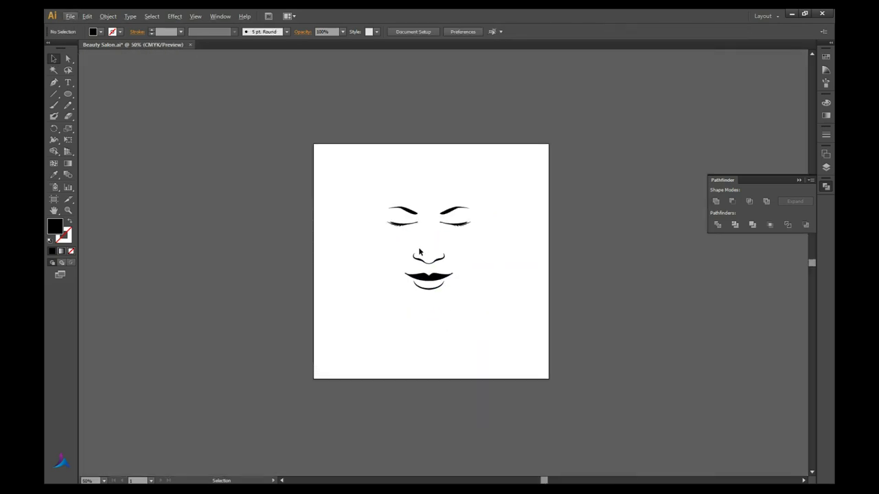
Select all face parts and scale the whole face
key(ctrl+plus)
key(ctrl+plus)
click(392, 192)
shift+click(392, 192)
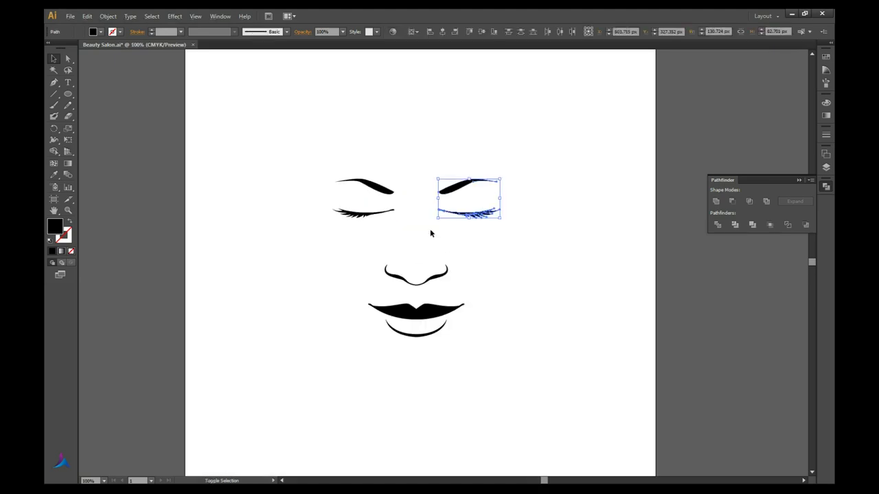
key(ctrl+minus)
key(ctrl+minus)
key(ctrl+plus)
key(ctrl+a)
drag(486, 275, 464, 259)
Try scaling the lips smaller, then undo the change
key(ctrl+minus)
key(ctrl+plus)
key(ctrl+plus)
key(ctrl+plus)
click(300, 309)
key(shift+m)
key(ctrl+plus)
key(ctrl+plus)
key(ctrl+plus)
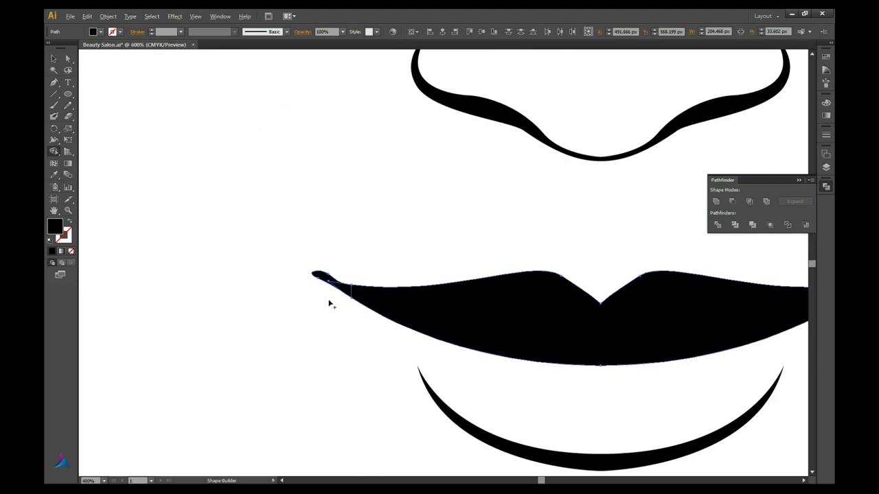
key(ctrl+minus)
key(ctrl+minus)
key(v)
key(ctrl+minus)
key(ctrl+minus)
drag(458, 261, 451, 261)
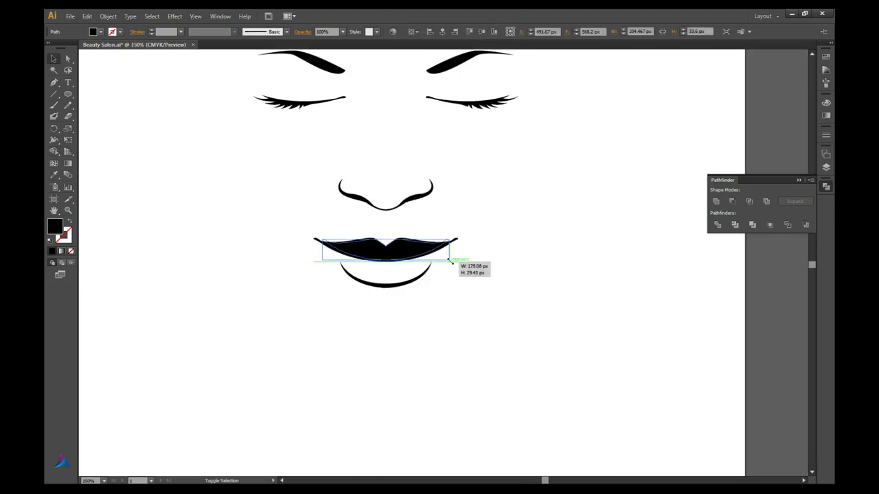
key(ctrl+minus)
key(ctrl+minus)
Rescale the lips proportionally so they fit beneath the nose
key(ctrl+plus)
key(ctrl+plus)
key(ctrl+plus)
key(ctrl+minus)
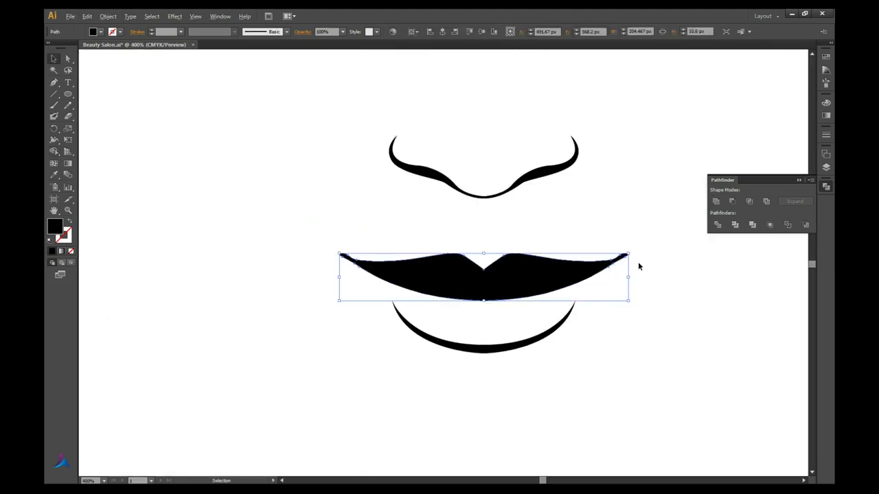
key(ctrl+minus)
drag(628, 276, 624, 277)
key(ctrl+minus)
key(ctrl+minus)
click(546, 307)
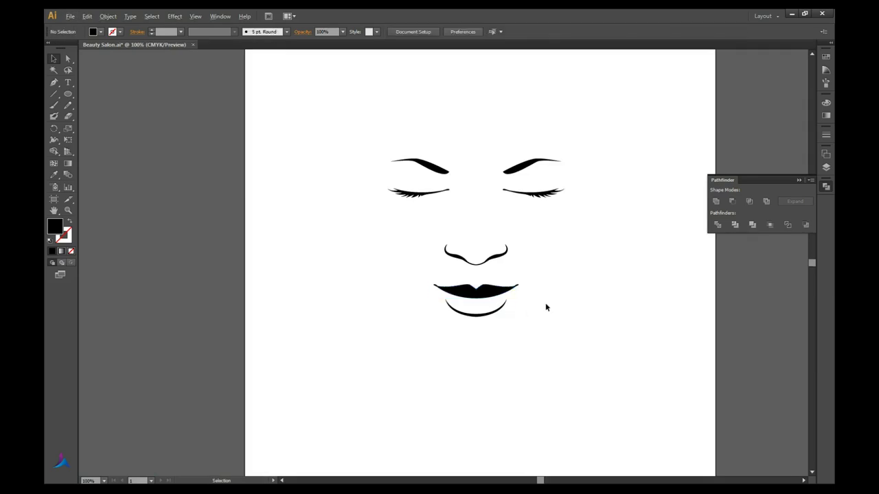
key(ctrl+plus)
key(ctrl+plus)
key(ctrl+minus)
Stretch the upper lip to roughly 179 px wide, then select the lower lip
click(456, 395)
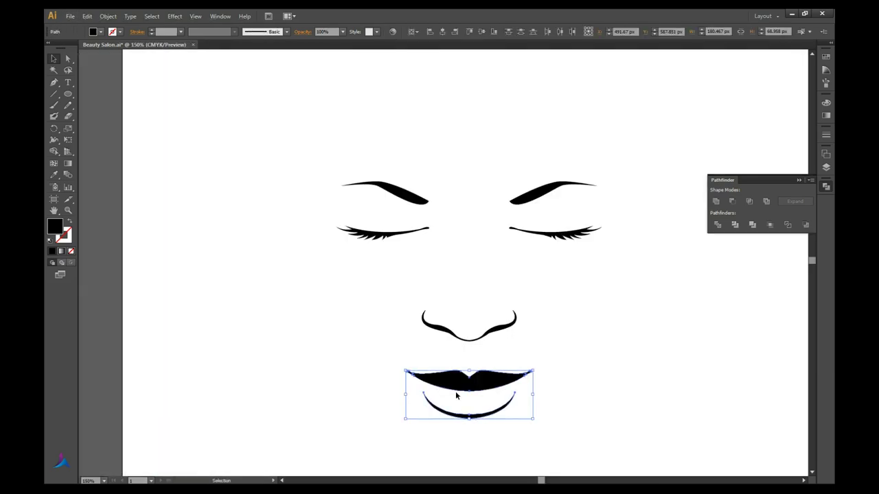
key(ctrl+plus)
key(ctrl+plus)
click(471, 395)
drag(457, 358, 513, 388)
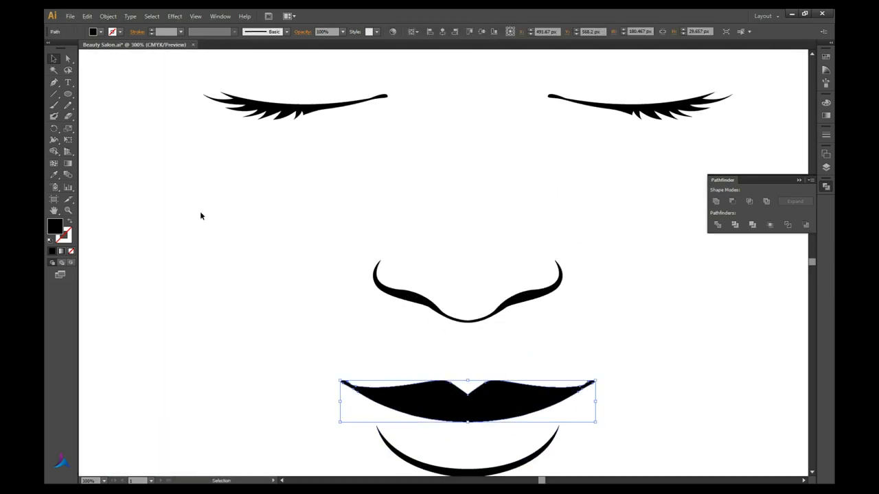
key(a)
key(ctrl+0)
key(ctrl+plus)
key(ctrl+plus)
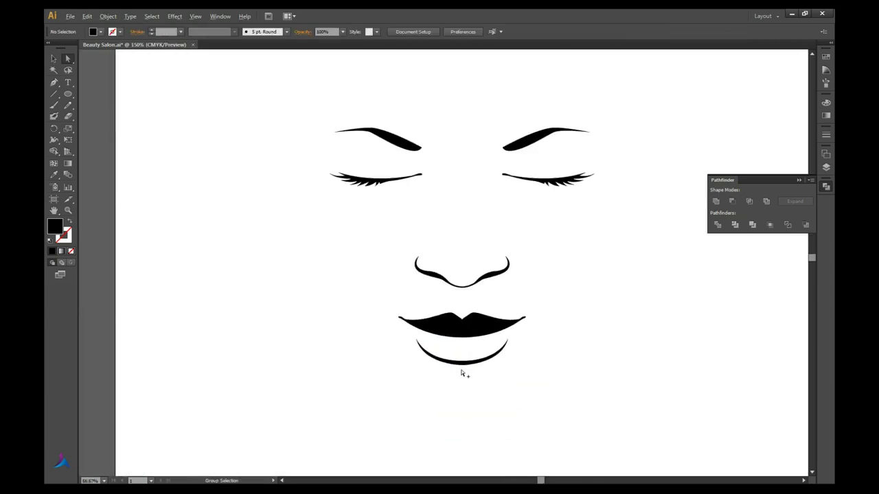
key(ctrl+plus)
click(465, 353)
key(ctrl+minus)
key(ctrl+minus)
key(ctrl+minus)
key(ctrl+minus)
key(ctrl+minus)
Enlarge the right brow and lashes proportionally to about 150 px wide
key(ctrl+a)
key(v)
key(ctrl+shift+a)
key(ctrl+plus)
key(ctrl+plus)
click(511, 331)
drag(542, 339, 555, 343)
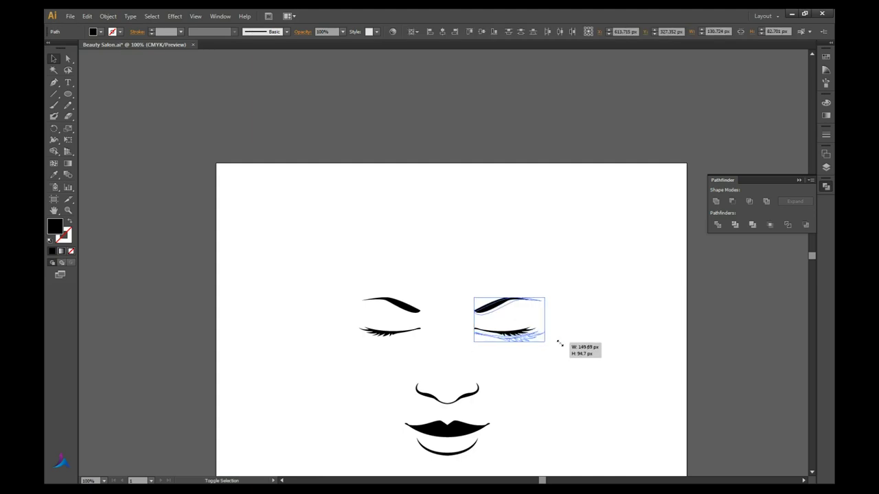
key(ctrl+minus)
key(ctrl+minus)
key(ctrl+shift+a)
Undo the last change and zoom in to compare both eye groups
key(ctrl+z)
key(ctrl+plus)
key(ctrl+minus)
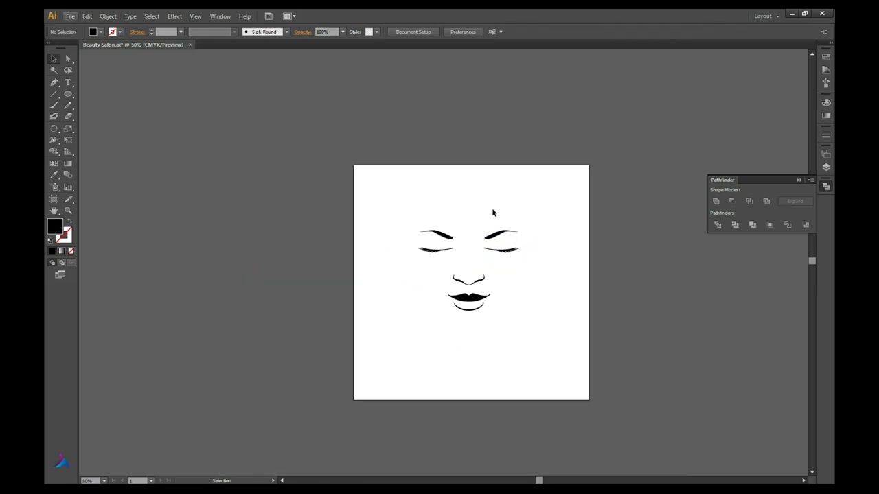
key(ctrl+plus)
click(534, 239)
scroll(551, 245, up, 3)
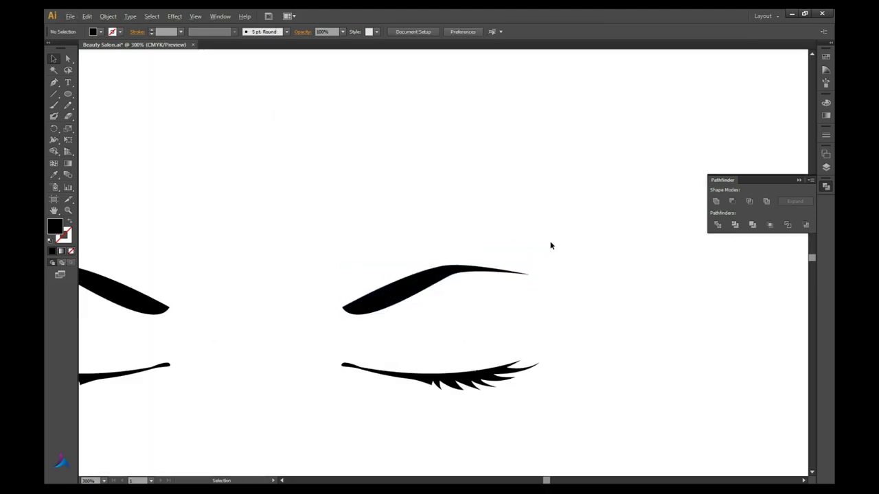
scroll(473, 219, down, 4)
Try centring all face features horizontally, then undo it and deselect
key(ctrl+a)
click(442, 32)
key(ctrl+z)
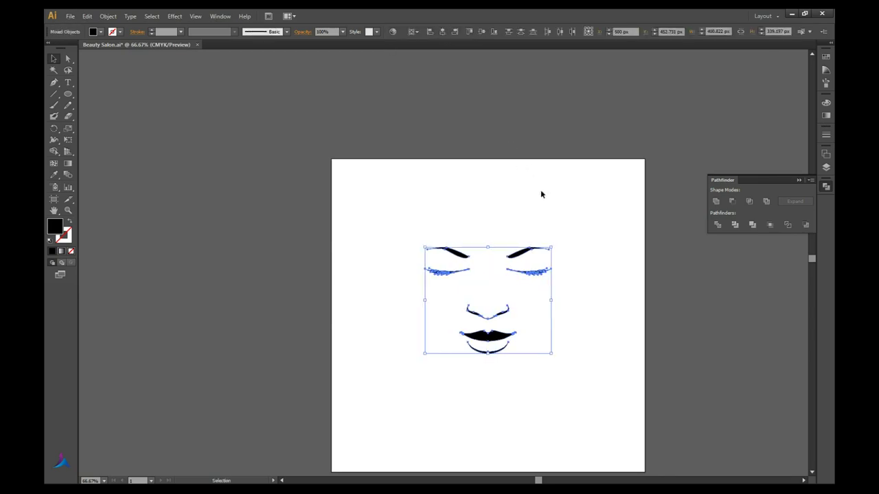
key(ctrl+shift+a)
key(ctrl+plus)
key(ctrl+plus)
key(ctrl+minus)
key(ctrl+minus)
key(ctrl+minus)
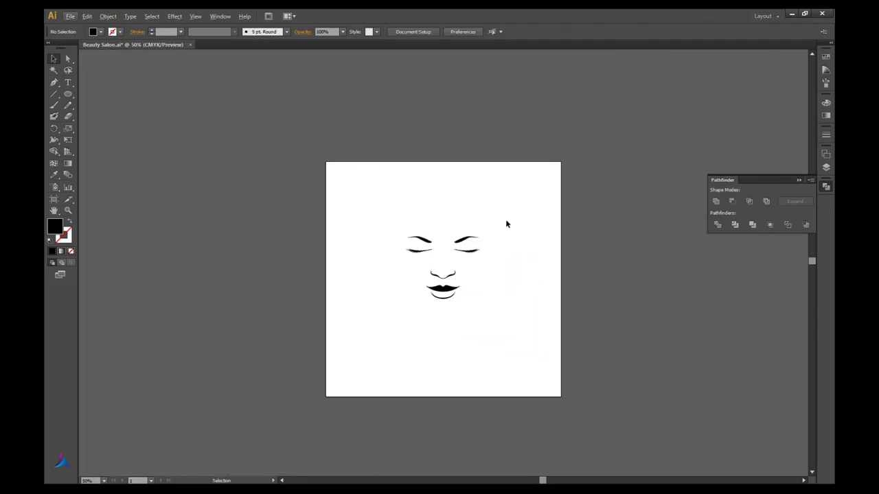
key(p)
key(ctrl+plus)
key(ctrl+plus)
Draw the hair outline down the left side of the face, undoing misplaced points
click(489, 184)
drag(461, 224, 451, 271)
key(ctrl+z)
drag(462, 224, 437, 252)
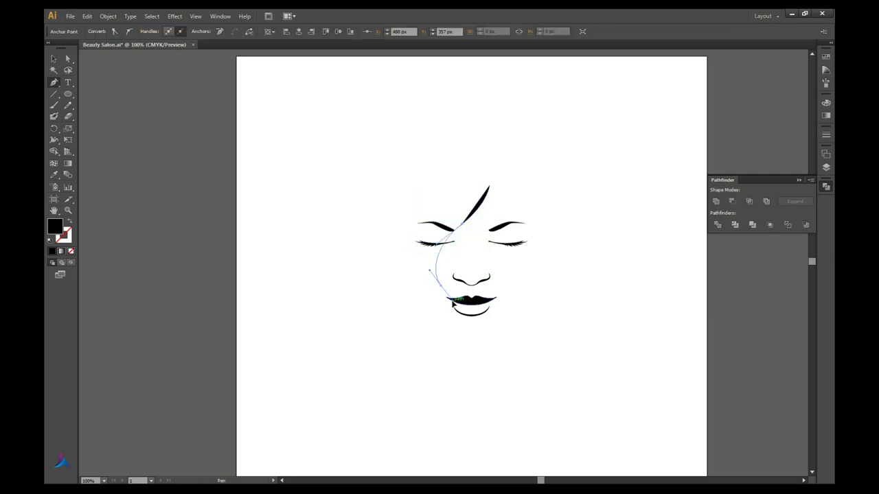
drag(434, 311, 461, 337)
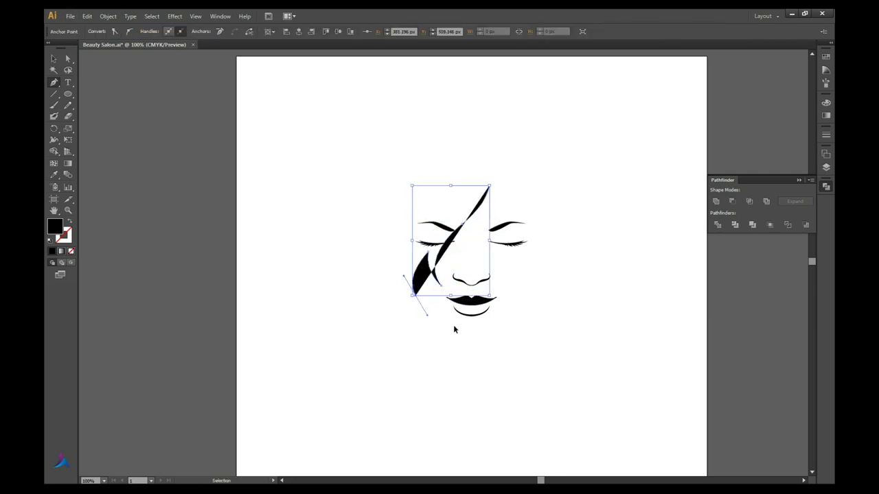
drag(487, 369, 482, 399)
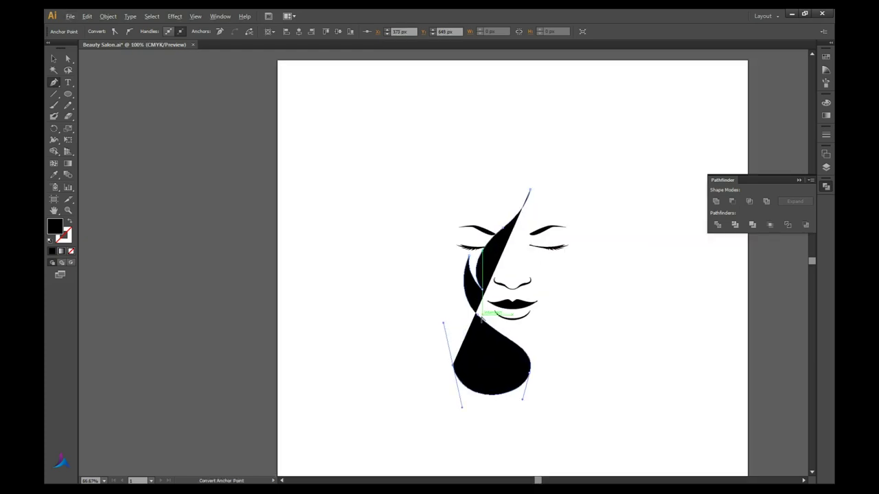
key(ctrl+z)
key(ctrl+shift+z)
key(ctrl+z)
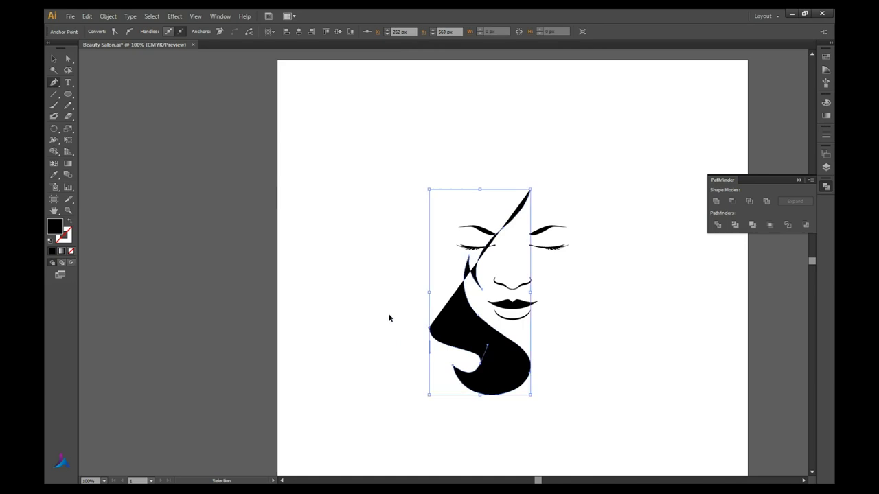
key(ctrl+z)
Curve the hair outline over the top of the head
drag(432, 200, 461, 195)
key(ctrl+minus)
key(ctrl+plus)
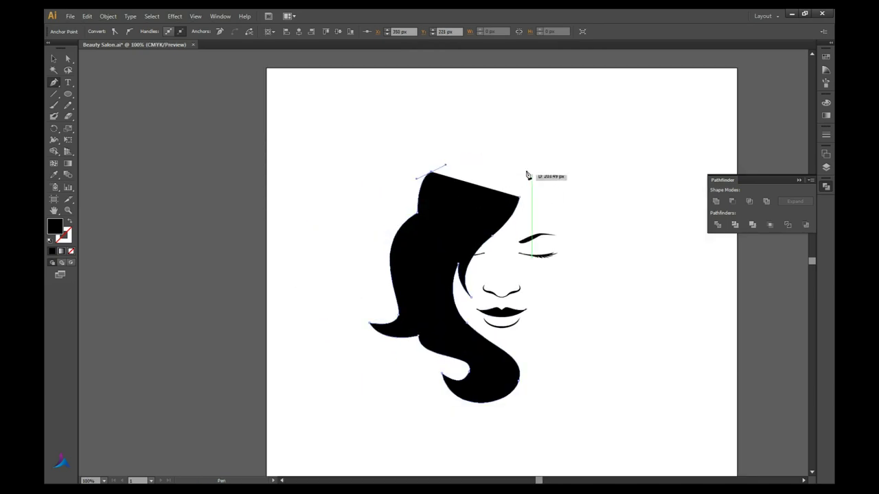
mouse_move(621, 213)
mouse_down()
mouse_move(575, 163)
mouse_move(595, 203)
mouse_up()
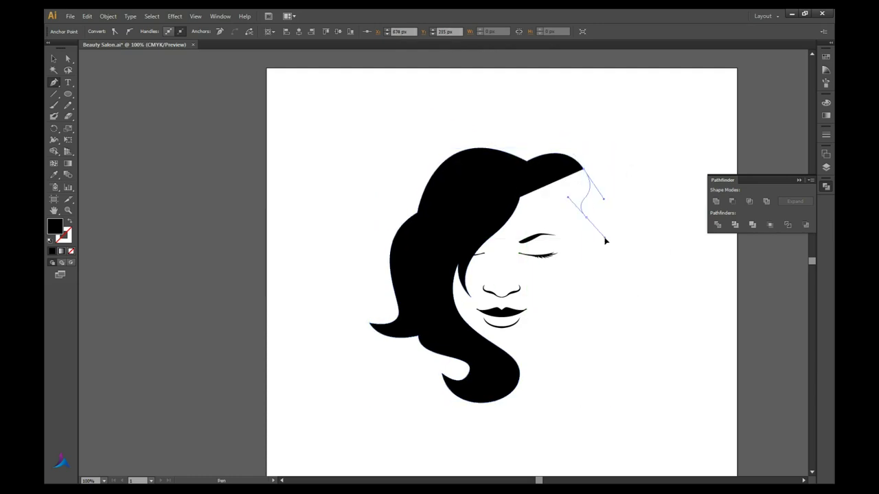
key(ctrl+z)
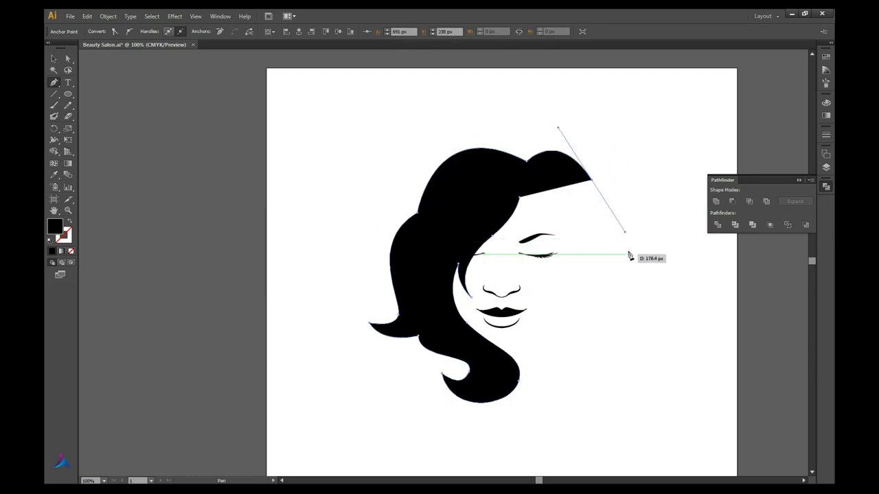
Draw the right hair lock down beside the face to a smooth bottom tip
mouse_move(591, 188)
mouse_down()
mouse_move(621, 251)
mouse_move(644, 276)
mouse_up()
mouse_move(593, 357)
mouse_down()
mouse_move(607, 391)
mouse_move(652, 360)
mouse_up()
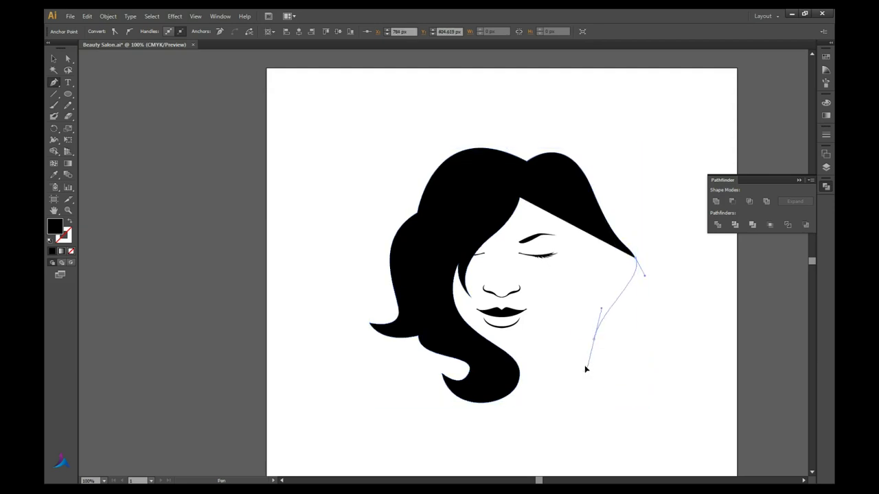
drag(600, 390, 570, 383)
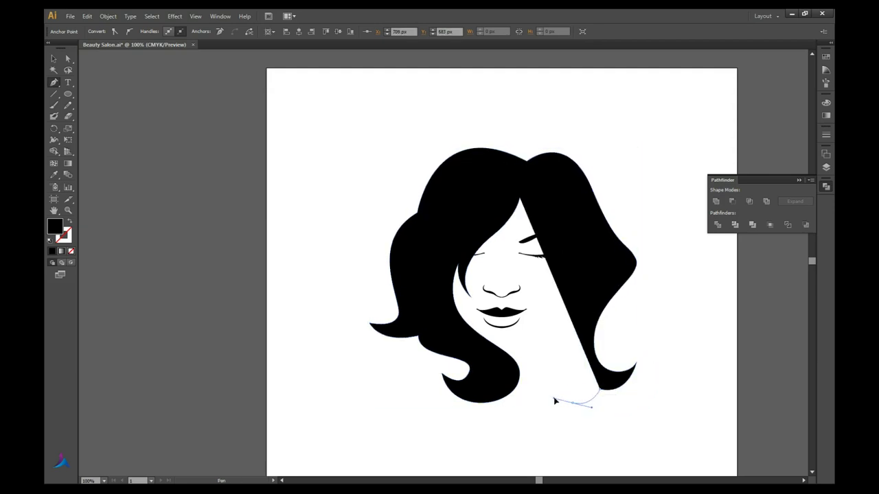
click(555, 401)
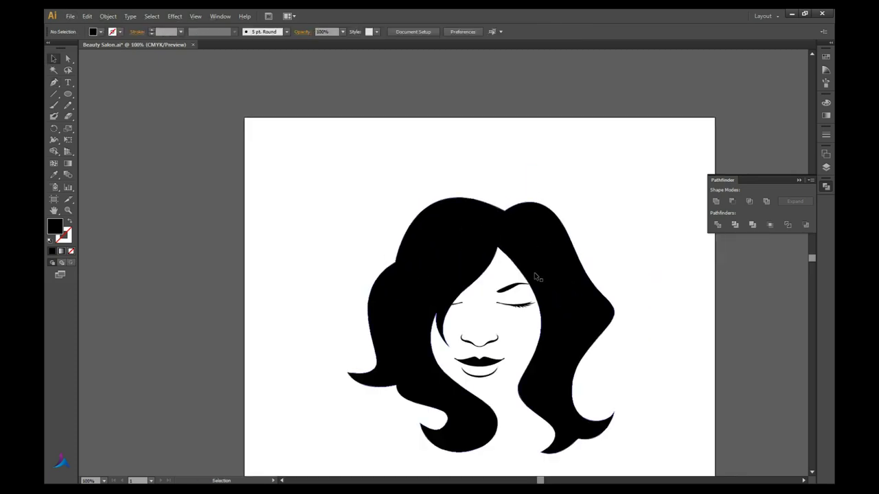
Reshape the hair strand edge beside the face by dragging an anchor
key(a)
click(498, 263)
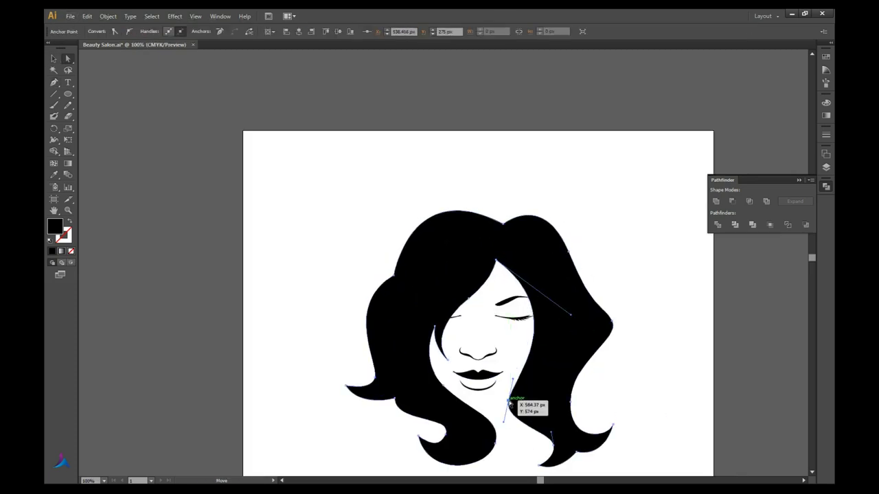
drag(530, 357, 523, 359)
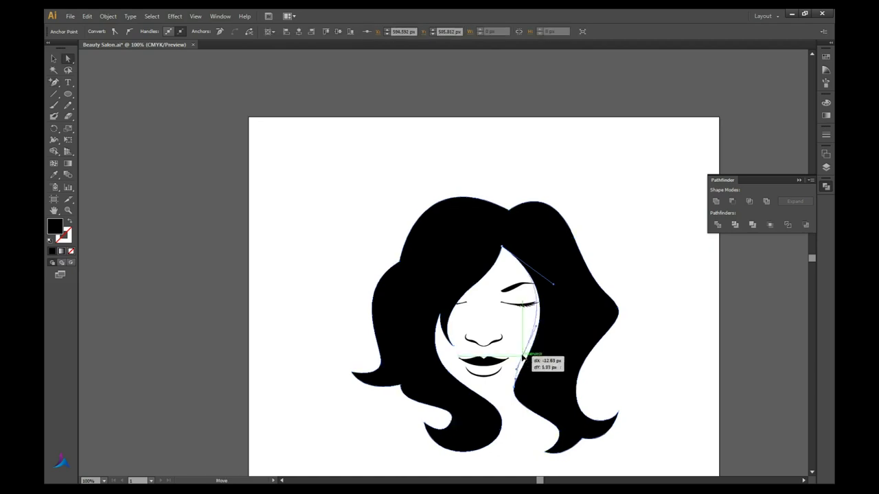
key(ctrl+shift+a)
key(ctrl+minus)
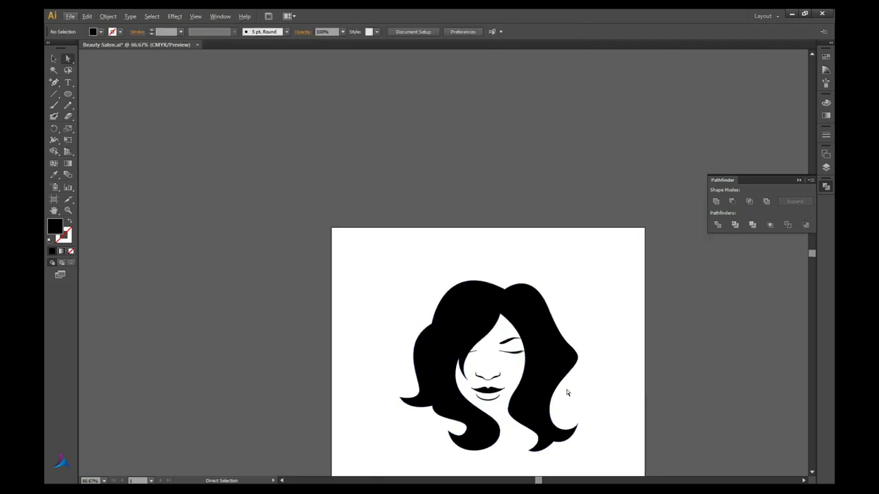
Adjust the curl at the right lock's tip by dragging its anchor
click(567, 393)
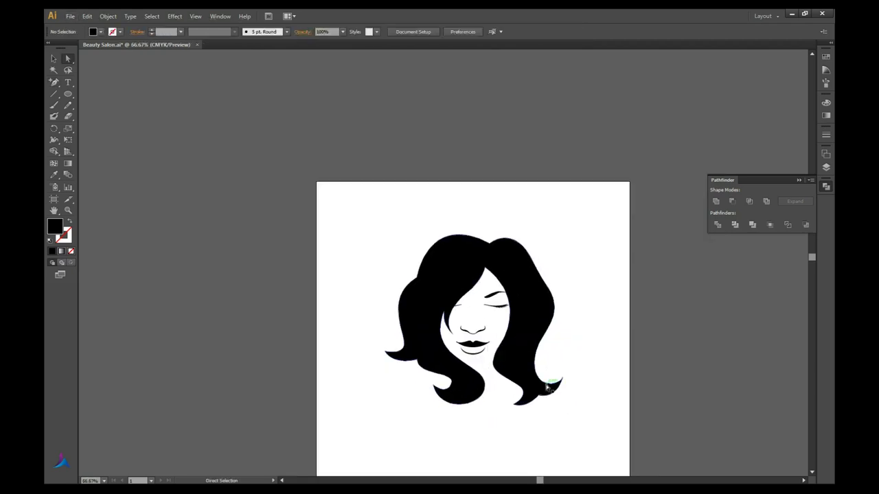
key(ctrl+plus)
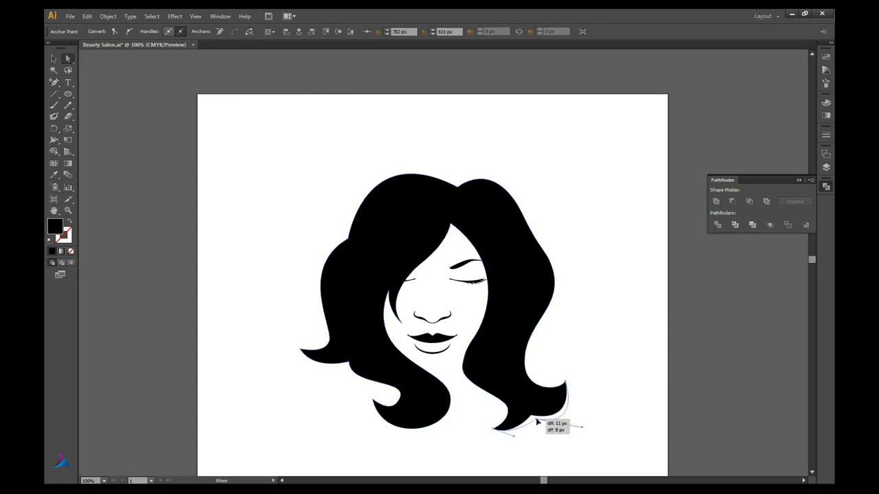
click(510, 419)
mouse_move(511, 419)
mouse_down()
mouse_move(559, 436)
mouse_move(556, 444)
mouse_up()
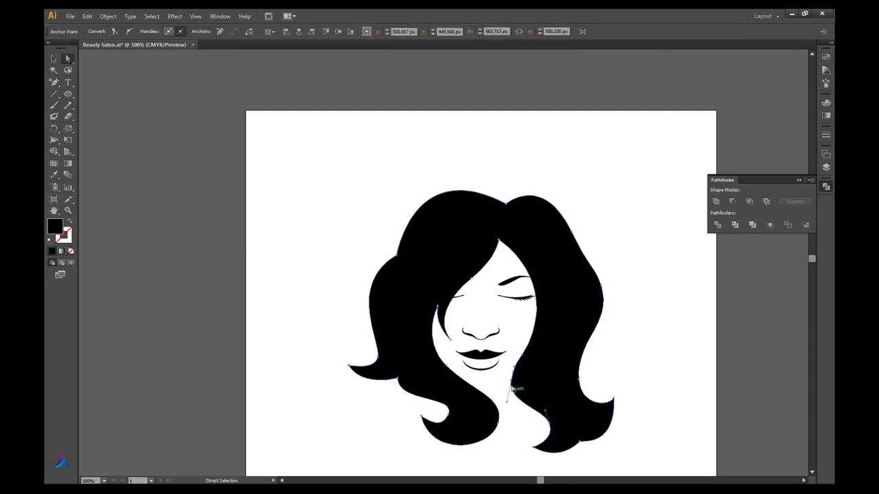
Check an anchor near the hair parting and review the whole hair shape
key(ctrl+minus)
alt+click(516, 311)
scroll(517, 311, up, 2)
click(524, 307)
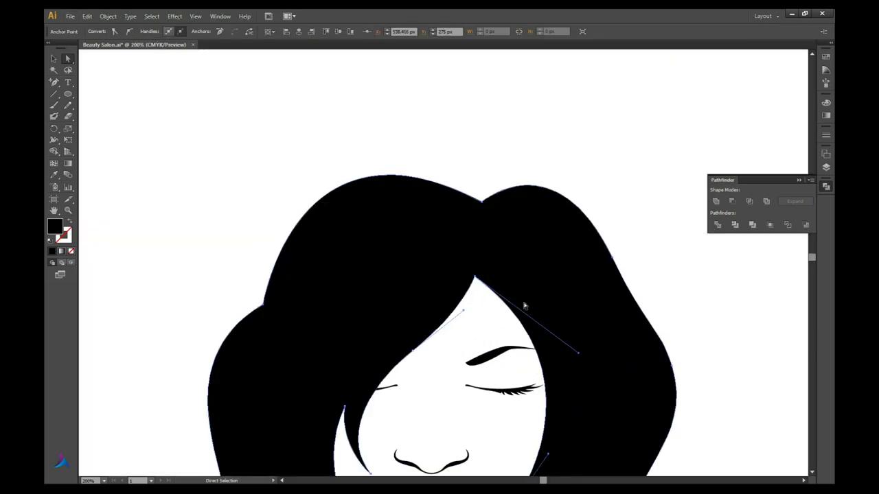
click(645, 255)
scroll(646, 254, down, 3)
scroll(561, 337, up, 2)
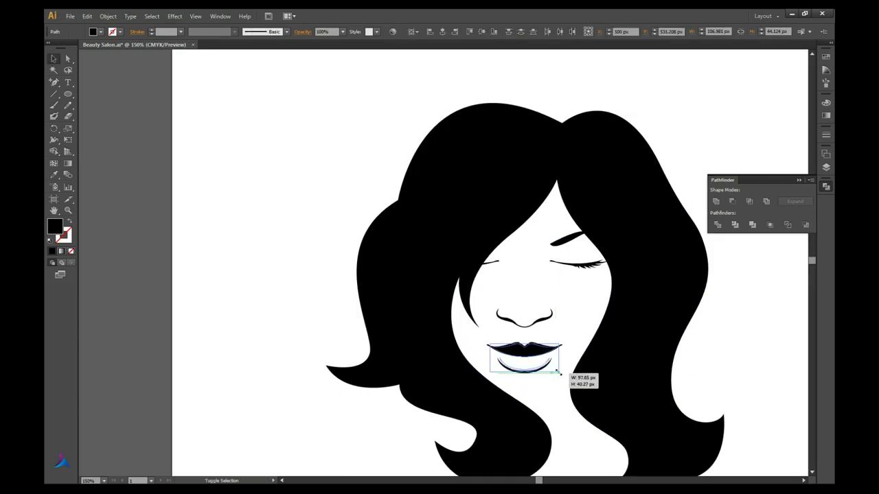
scroll(549, 344, down, 2)
scroll(535, 316, up, 2)
scroll(610, 286, down, 2)
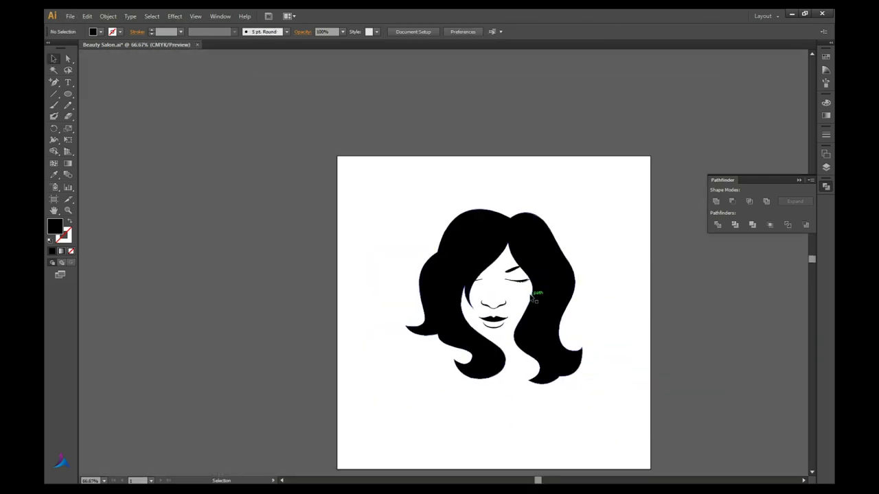
Inspect the anchors on the hair strand beside the face
scroll(533, 295, up, 2)
key(a)
click(451, 322)
scroll(477, 374, down, 1)
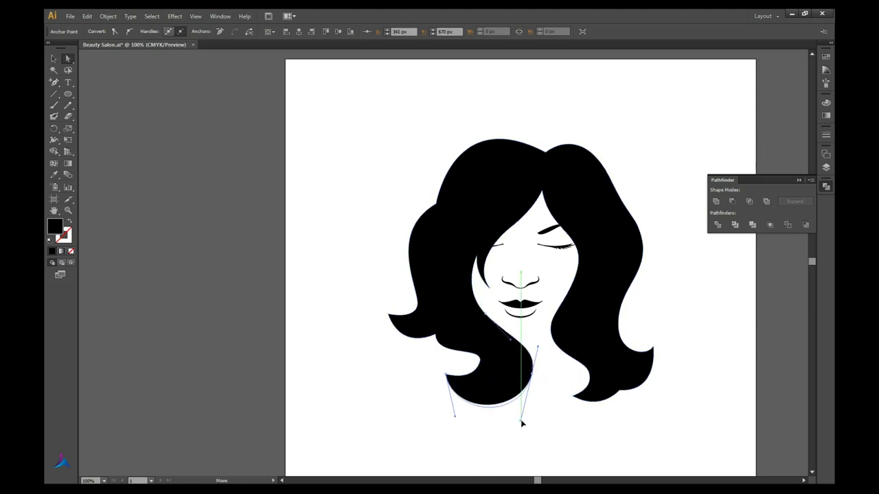
click(530, 345)
scroll(530, 345, down, 2)
scroll(481, 329, up, 3)
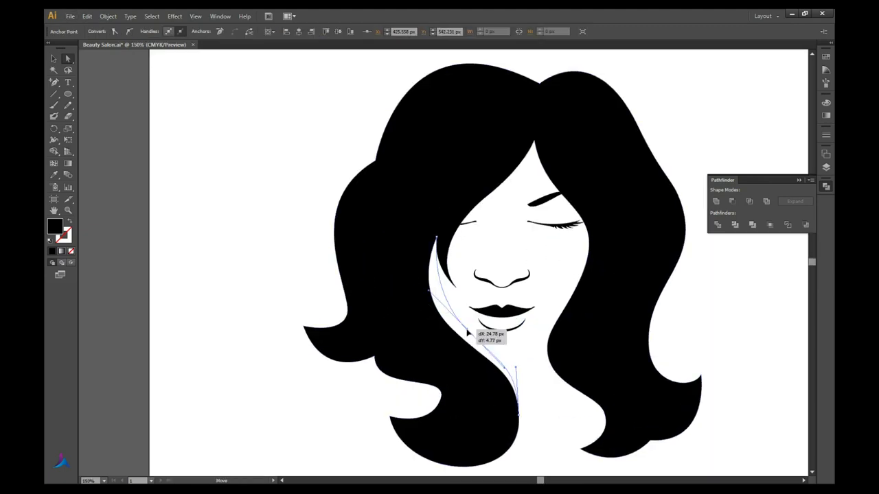
scroll(471, 334, down, 3)
scroll(533, 362, up, 4)
click(421, 329)
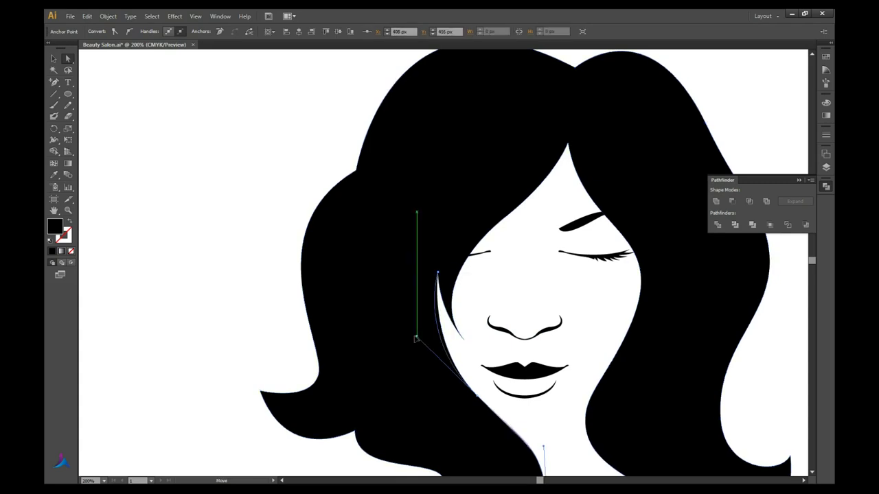
click(460, 360)
scroll(460, 360, down, 3)
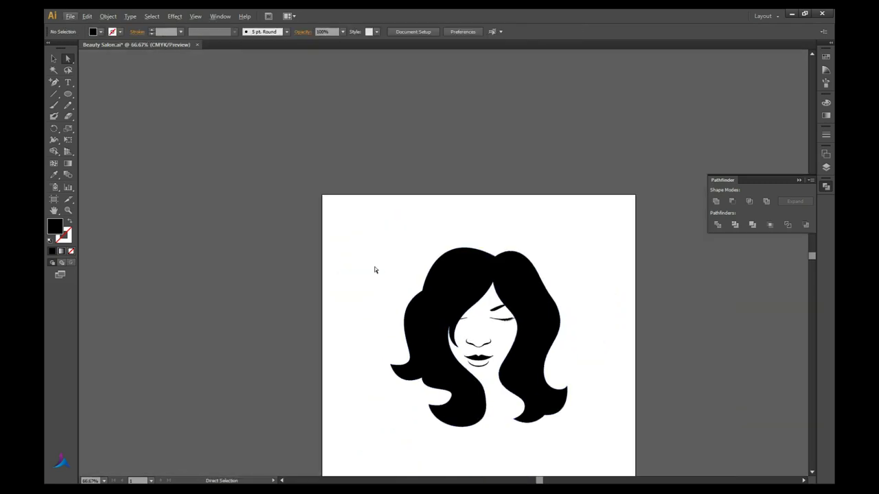
Select the nose outline, then anchors on the hair strand left of the face
key(v)
click(480, 347)
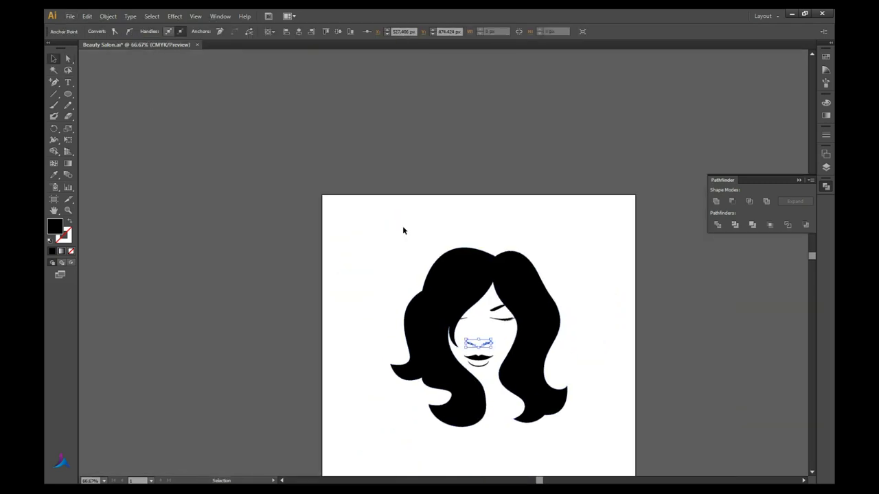
scroll(484, 350, up, 3)
scroll(479, 360, down, 3)
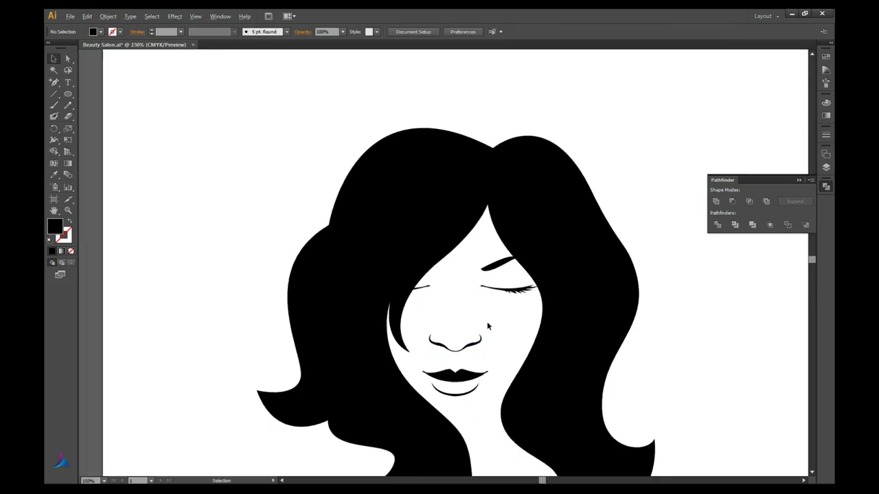
scroll(516, 240, up, 2)
key(a)
click(491, 281)
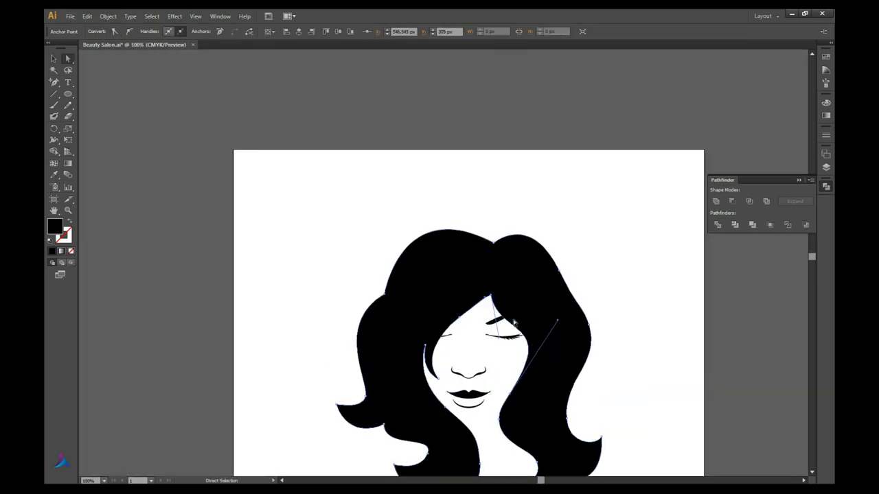
scroll(515, 322, down, 2)
scroll(506, 215, up, 3)
click(435, 334)
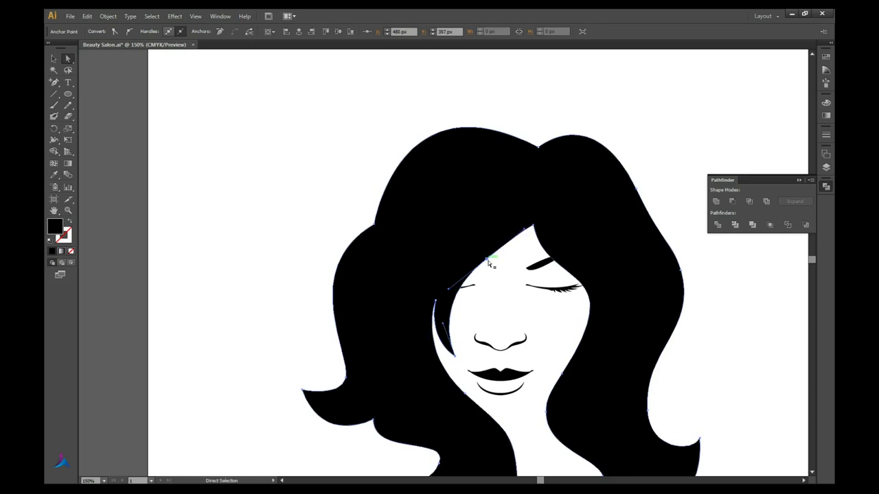
Select the nose outline and the closed eye, then clear the selection
key(v)
scroll(481, 296, down, 3)
click(474, 299)
scroll(471, 302, up, 2)
scroll(468, 299, up, 2)
click(502, 238)
scroll(494, 289, down, 3)
scroll(506, 269, up, 3)
click(506, 268)
scroll(471, 306, down, 3)
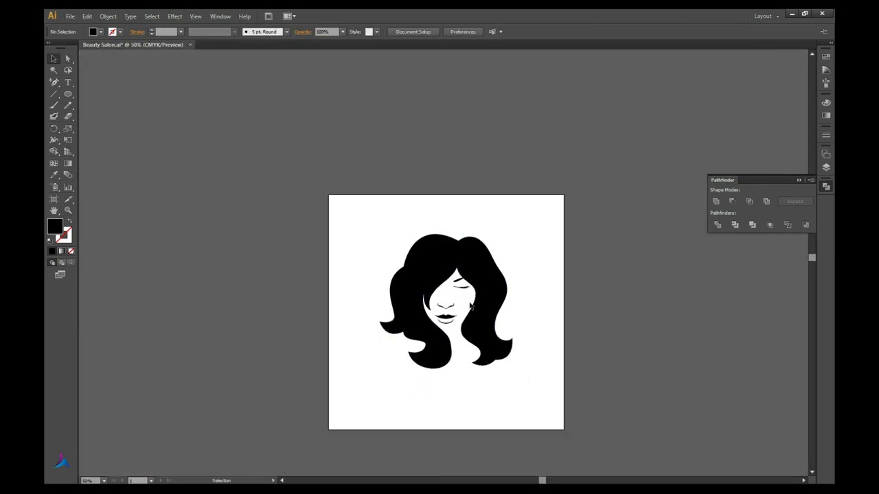
Select the chin curve's anchors for editing
key(a)
scroll(472, 306, up, 3)
scroll(406, 343, up, 2)
scroll(412, 337, down, 4)
scroll(461, 292, up, 4)
click(460, 291)
scroll(462, 302, down, 4)
scroll(466, 312, up, 3)
scroll(469, 322, down, 2)
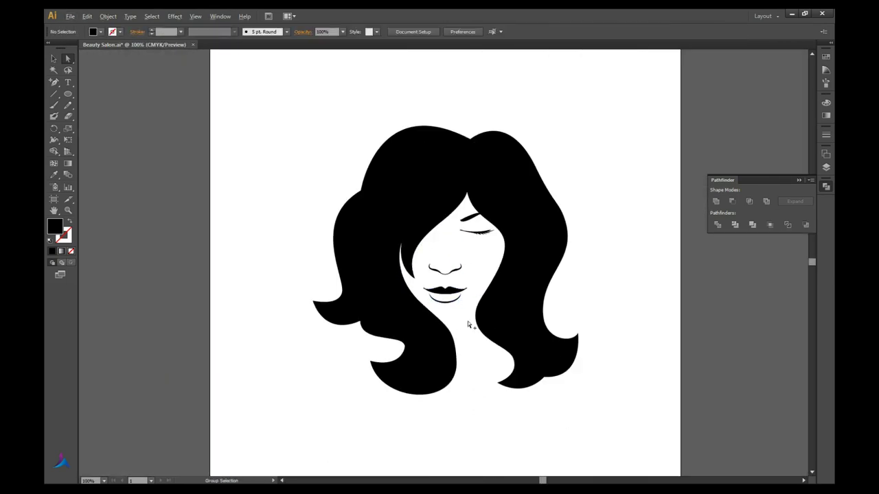
scroll(469, 325, up, 3)
scroll(506, 255, down, 5)
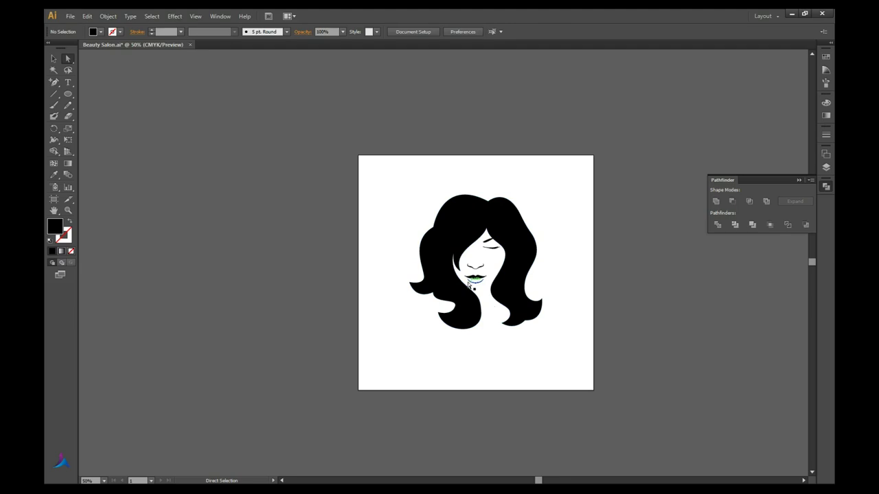
scroll(489, 270, up, 4)
Draw a thin curved line below the chin to begin the neck
click(505, 280)
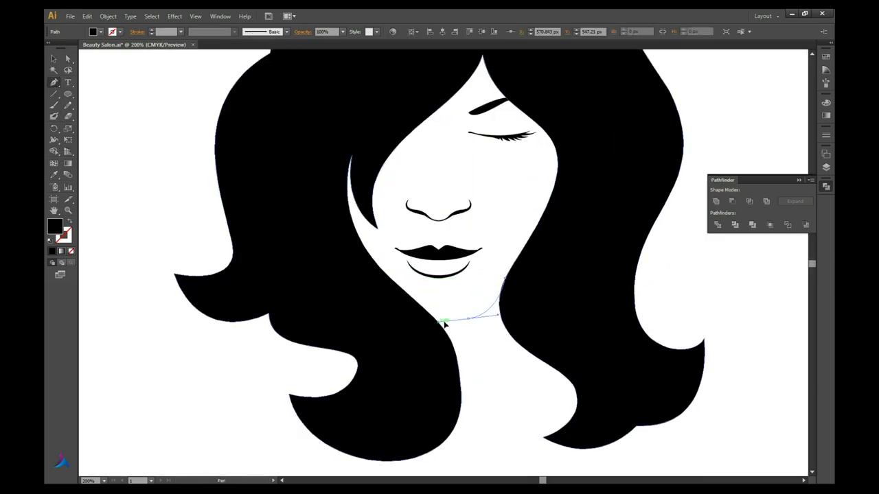
drag(468, 318, 457, 327)
scroll(509, 282, down, 3)
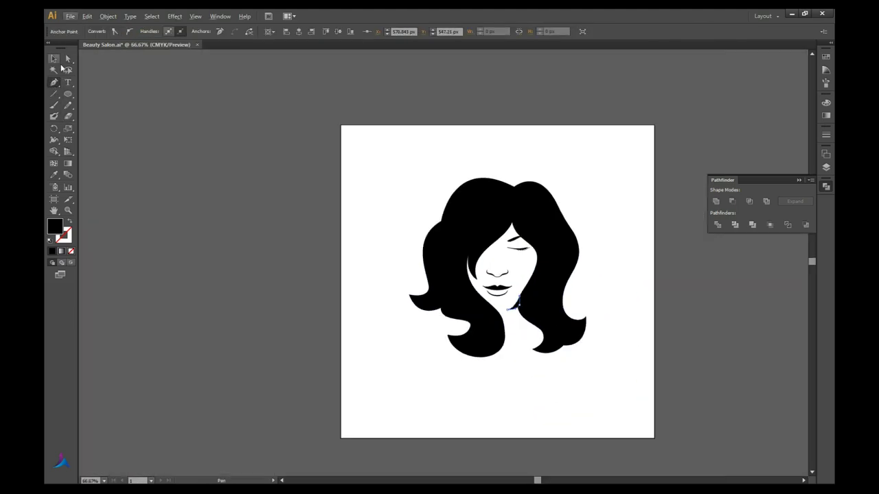
scroll(531, 193, down, 1)
scroll(531, 193, up, 3)
scroll(555, 427, down, 3)
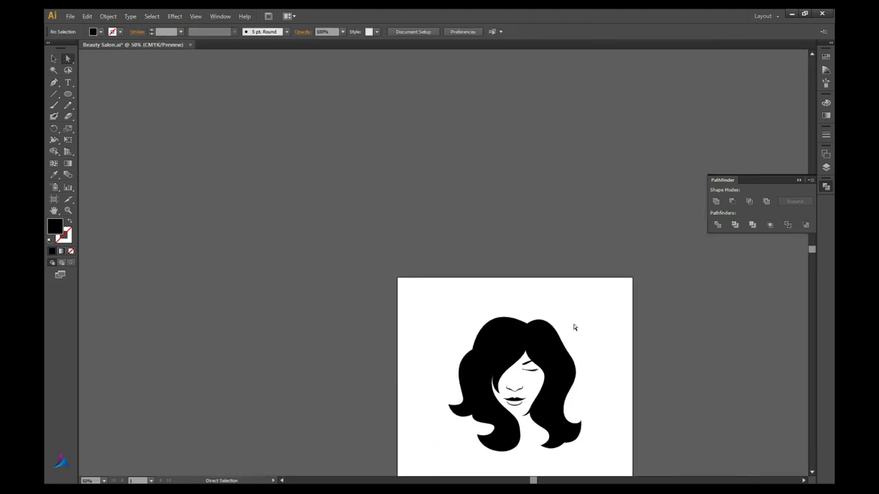
Select the brows and lashes of both eyes
scroll(589, 434, up, 4)
key(v)
drag(359, 328, 556, 366)
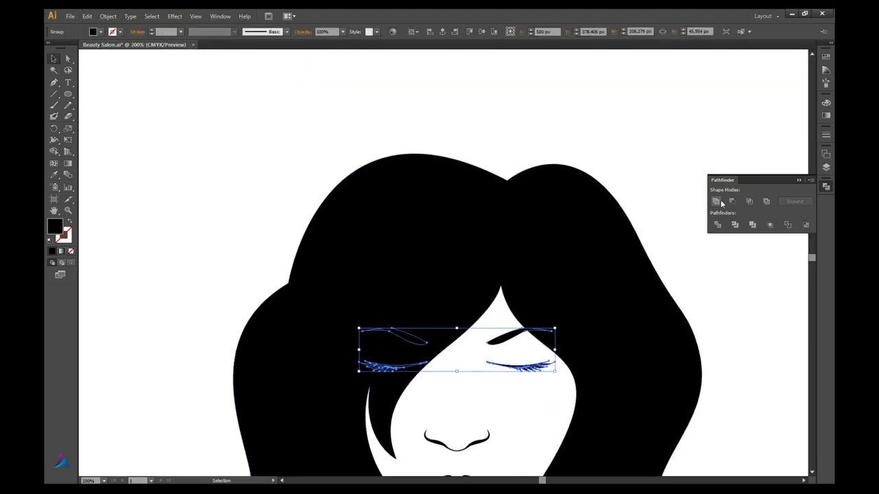
scroll(540, 314, down, 2)
scroll(541, 315, up, 2)
scroll(251, 163, down, 3)
scroll(398, 206, up, 3)
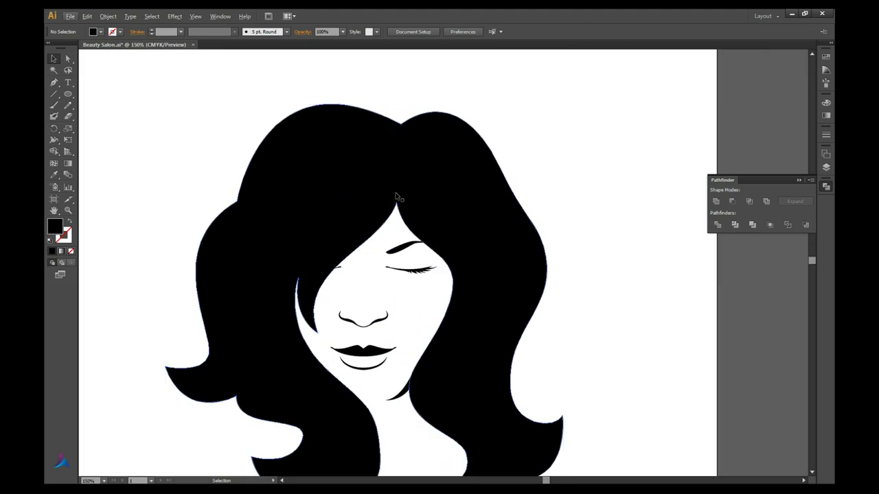
Move hair outline anchors to refine the fringe strand curve beside the cheek
key(a)
drag(397, 201, 400, 213)
drag(323, 339, 322, 341)
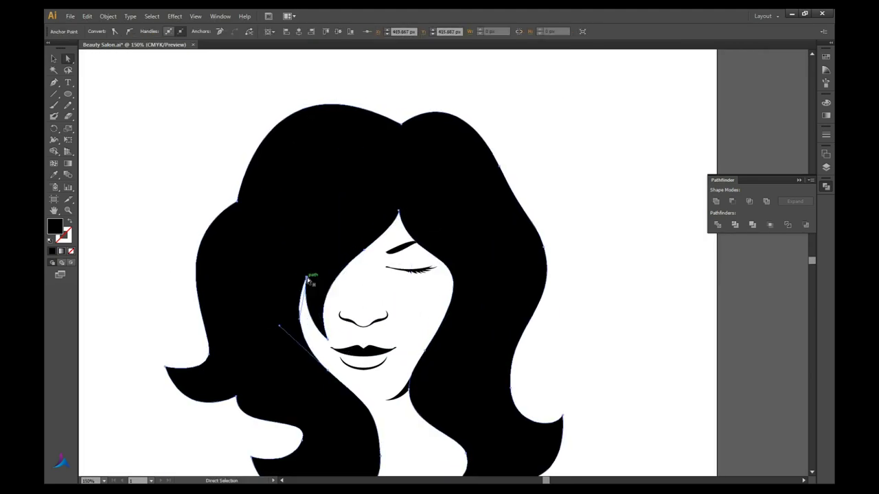
scroll(394, 195, down, 3)
scroll(381, 239, up, 2)
scroll(491, 355, down, 1)
scroll(491, 354, up, 2)
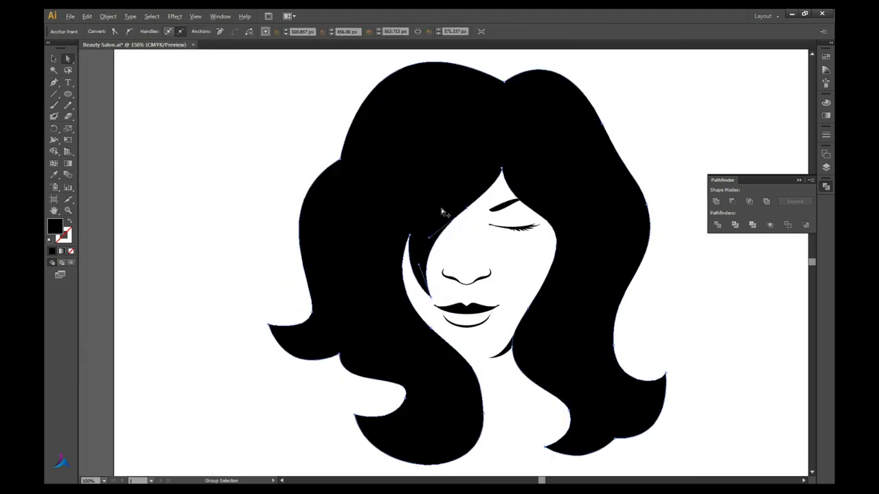
click(443, 225)
scroll(427, 217, up, 2)
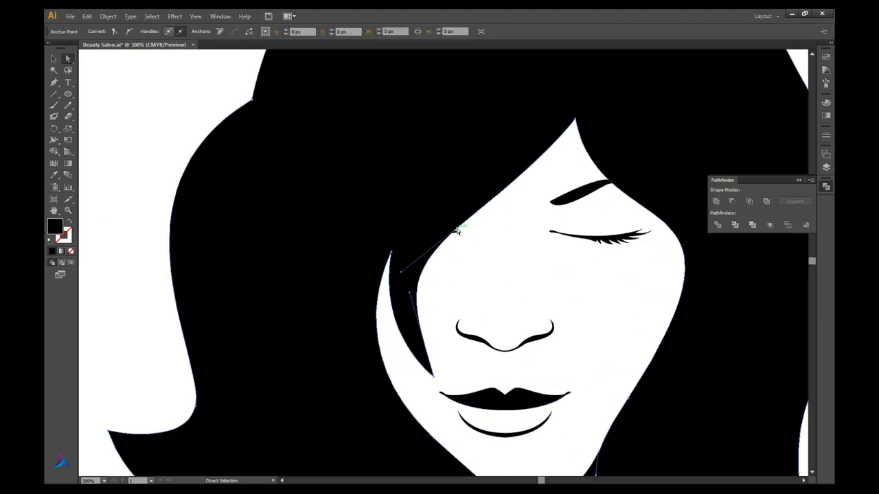
scroll(464, 238, down, 2)
click(407, 274)
scroll(447, 254, down, 2)
scroll(447, 254, up, 3)
Reshape the fringe strand's tip by moving its anchor downward
drag(396, 285, 395, 302)
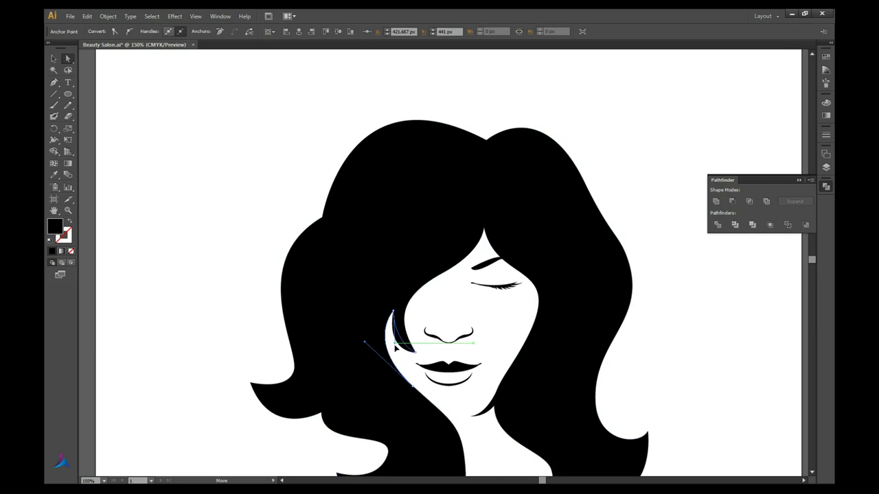
scroll(375, 345, down, 3)
scroll(488, 364, up, 4)
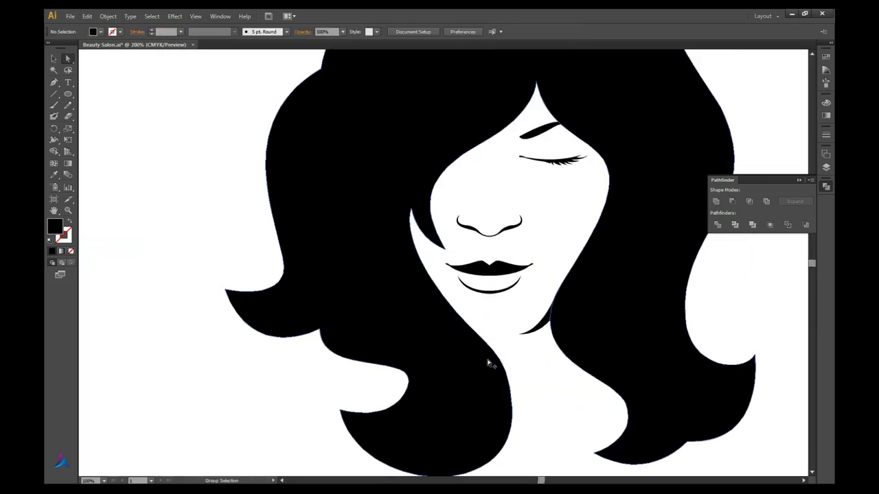
click(489, 311)
scroll(489, 311, down, 3)
scroll(506, 359, up, 3)
Bend the lower hair lock's curve below the chin, then reselect both eyes' brows and lashes
drag(506, 381, 514, 446)
scroll(549, 357, down, 3)
scroll(550, 357, up, 3)
click(485, 329)
drag(491, 288, 510, 324)
scroll(510, 324, down, 3)
scroll(526, 315, up, 3)
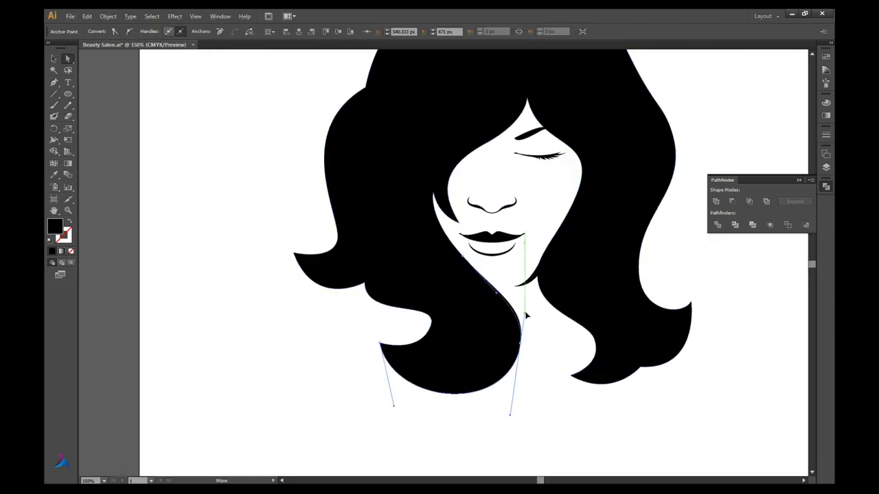
click(526, 315)
scroll(451, 300, down, 2)
scroll(490, 248, down, 2)
scroll(488, 258, up, 3)
drag(298, 199, 469, 255)
Isolate the eye group and select the eyebrow-and-eyelash group for editing
double_click(435, 256)
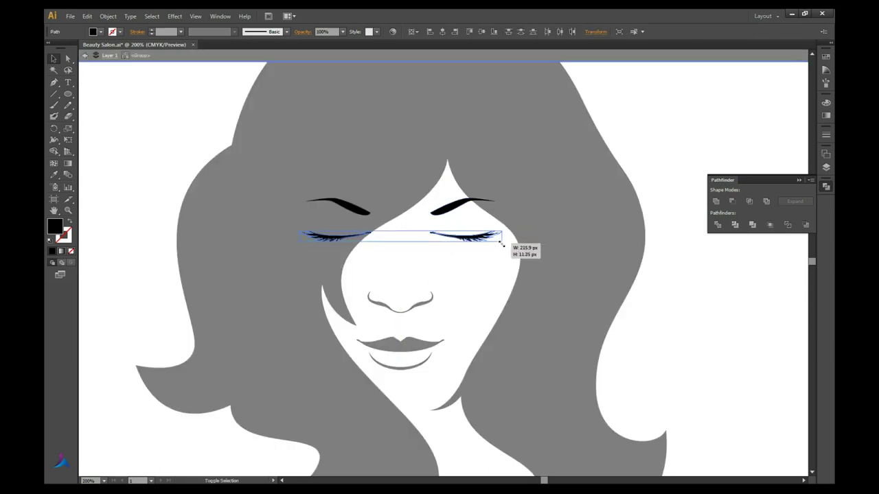
double_click(511, 256)
scroll(511, 256, down, 5)
scroll(515, 255, up, 2)
scroll(515, 254, up, 3)
click(474, 261)
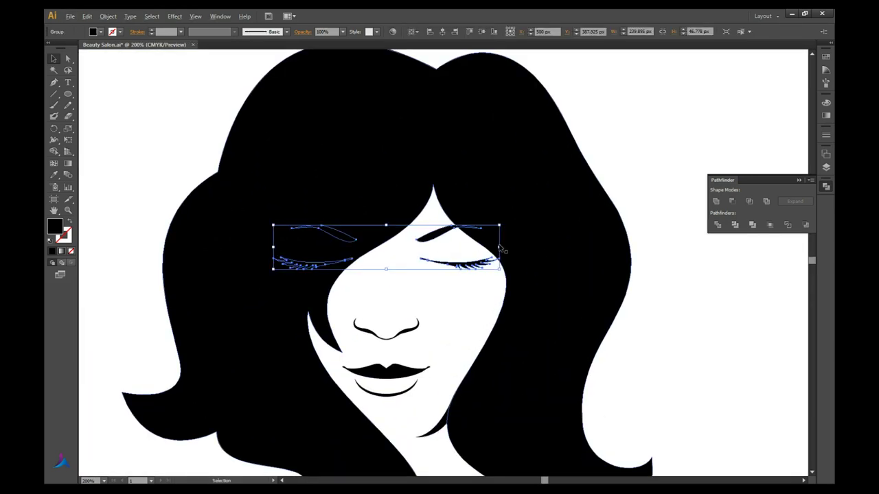
scroll(520, 252, down, 4)
scroll(477, 210, up, 3)
scroll(447, 227, up, 2)
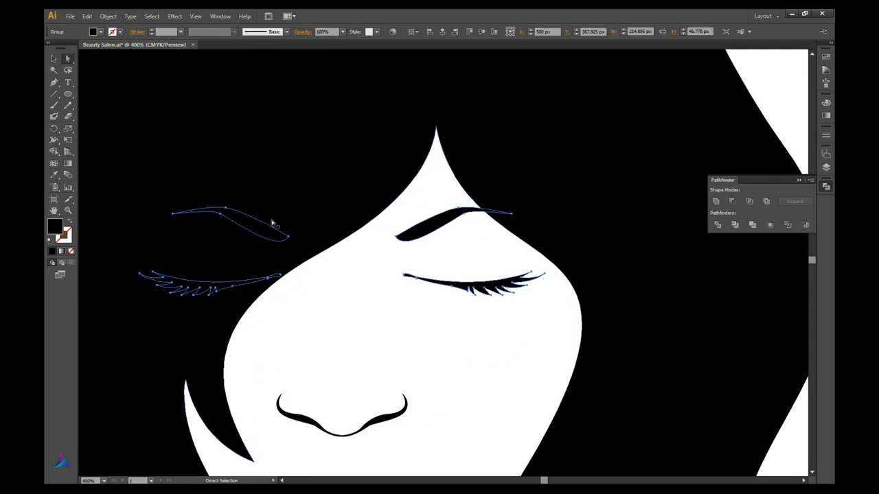
double_click(422, 235)
scroll(422, 235, down, 2)
scroll(345, 295, down, 2)
key(Escape)
click(427, 265)
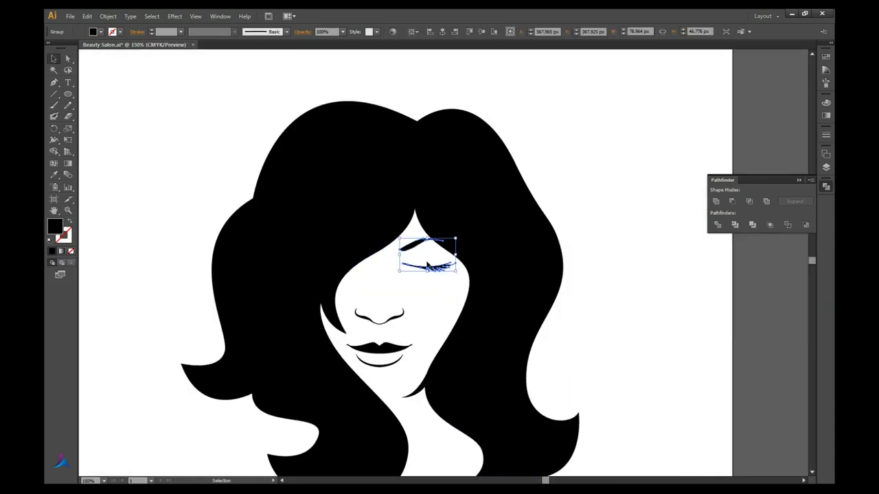
scroll(434, 295, up, 2)
scroll(439, 275, up, 3)
Move an eyebrow anchor to smooth the brow curve, then leave isolation
double_click(505, 241)
ctrl+click(424, 244)
drag(540, 253, 541, 253)
scroll(540, 252, down, 5)
scroll(553, 231, down, 2)
key(Escape)
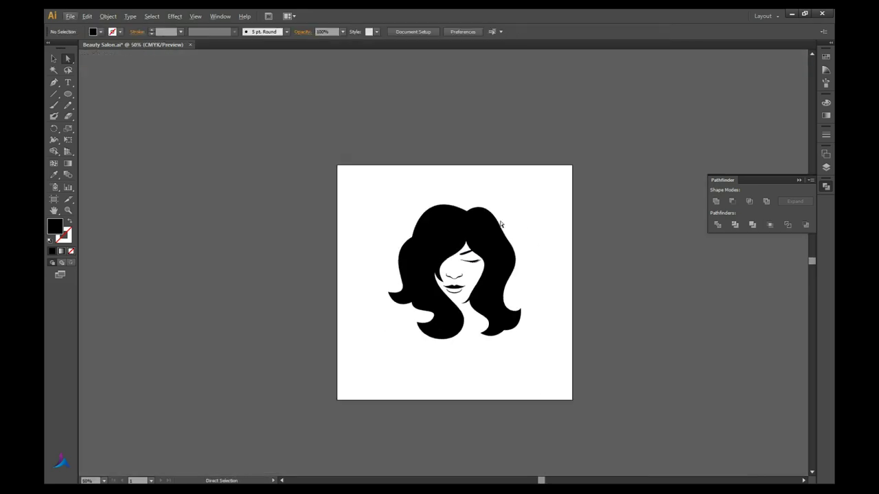
Select and isolate the eyelash path for editing
scroll(501, 224, up, 4)
click(474, 269)
scroll(474, 269, down, 4)
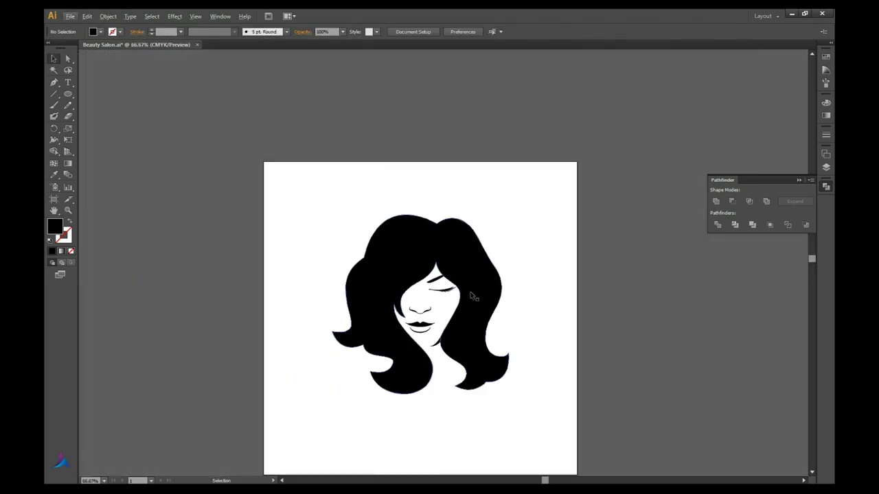
scroll(453, 282, up, 4)
double_click(461, 291)
scroll(506, 249, down, 4)
key(Escape)
scroll(392, 294, up, 4)
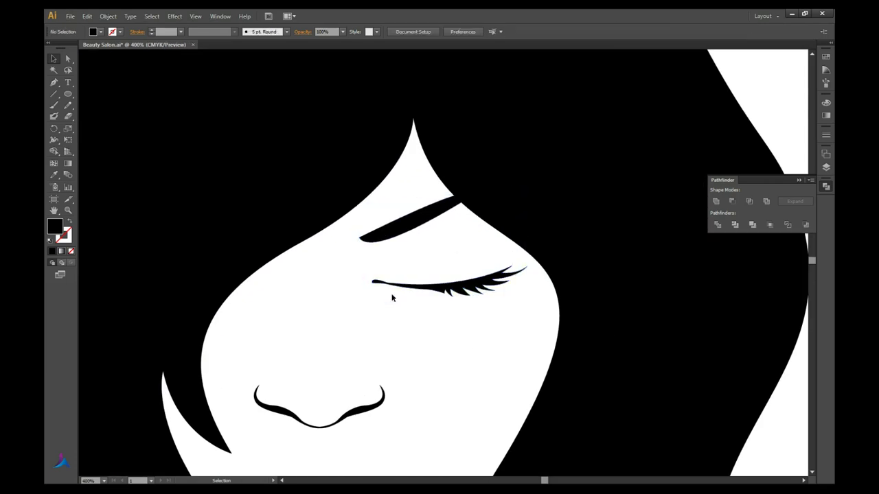
scroll(387, 261, up, 3)
Nudge two eyelash anchors to smooth the lash line and lower edge, then deselect
drag(386, 261, 385, 268)
scroll(394, 287, down, 3)
scroll(439, 309, up, 2)
drag(476, 327, 477, 328)
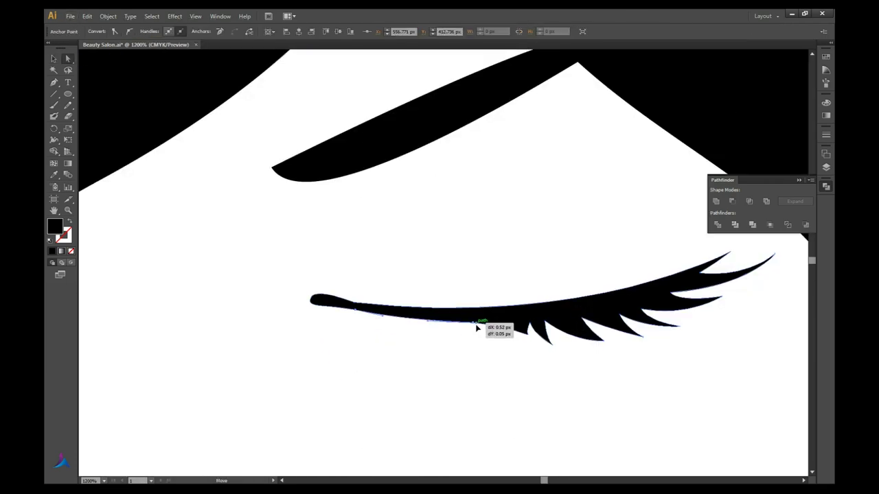
scroll(429, 331, down, 2)
scroll(540, 284, down, 3)
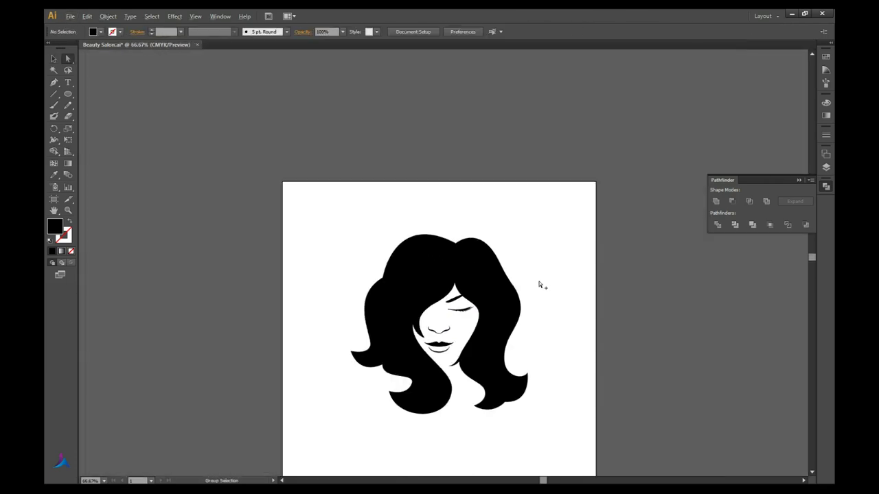
scroll(502, 333, up, 3)
scroll(502, 323, up, 1)
key(v)
key(ctrl+shift+a)
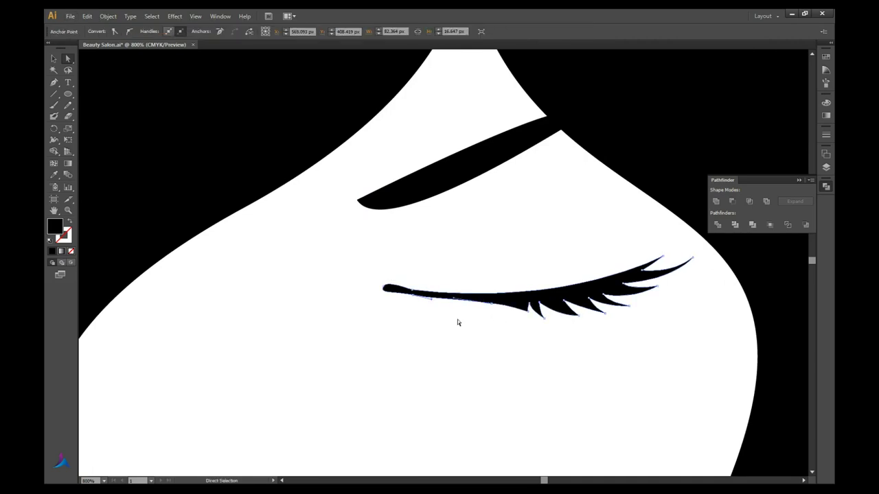
scroll(422, 315, down, 4)
scroll(422, 314, down, 3)
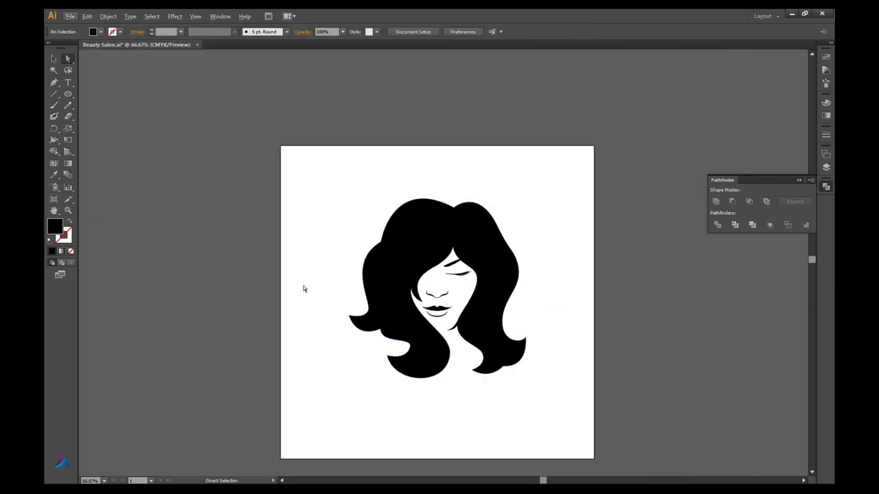
scroll(302, 288, up, 3)
Adjust an anchor at the top of the hair and bend the lower hair curve
click(505, 200)
scroll(550, 254, down, 3)
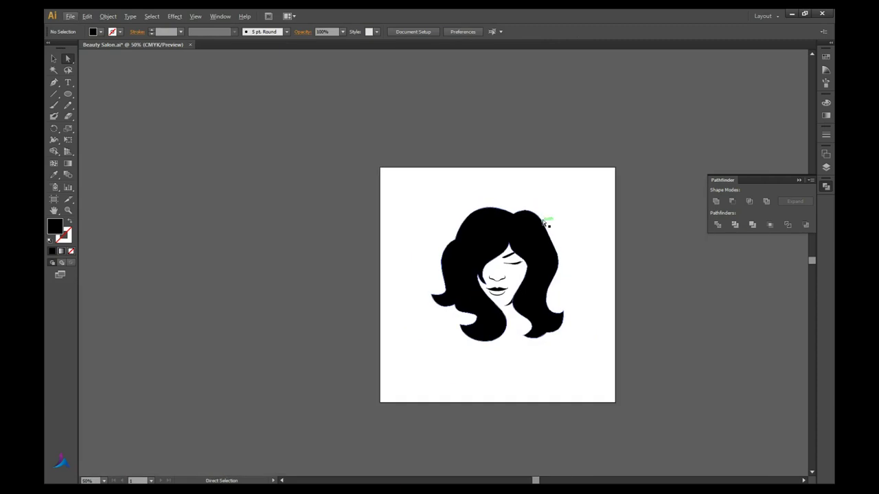
scroll(508, 233, up, 2)
drag(509, 233, 505, 231)
scroll(386, 218, down, 1)
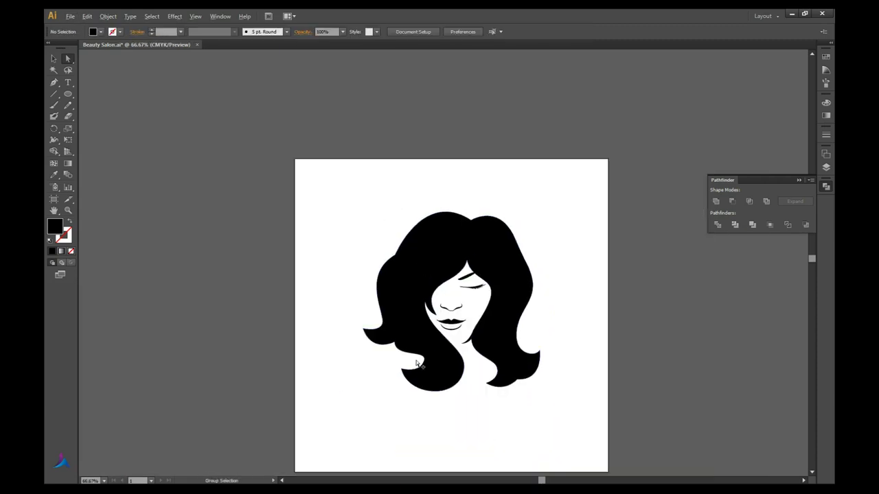
scroll(418, 362, up, 2)
drag(422, 369, 426, 392)
Show the rulers and reshape the curl of the lower-left hair lock
key(ctrl+r)
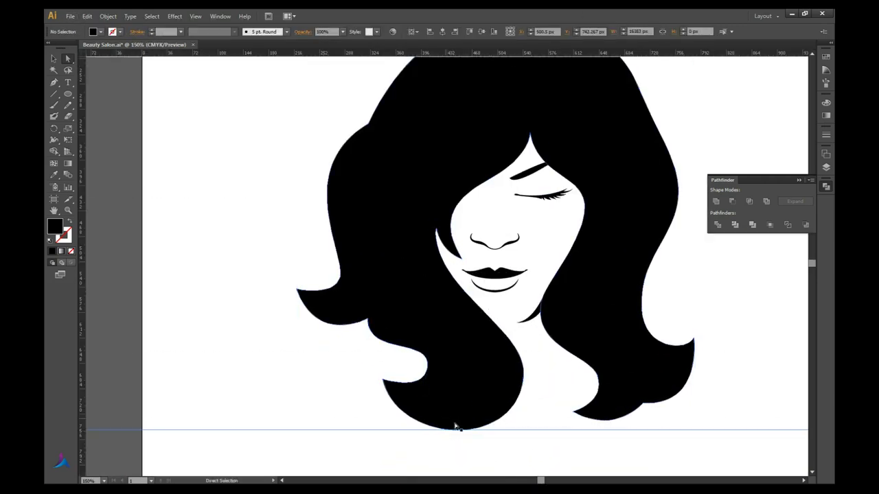
scroll(412, 385, down, 2)
scroll(348, 359, up, 2)
click(348, 358)
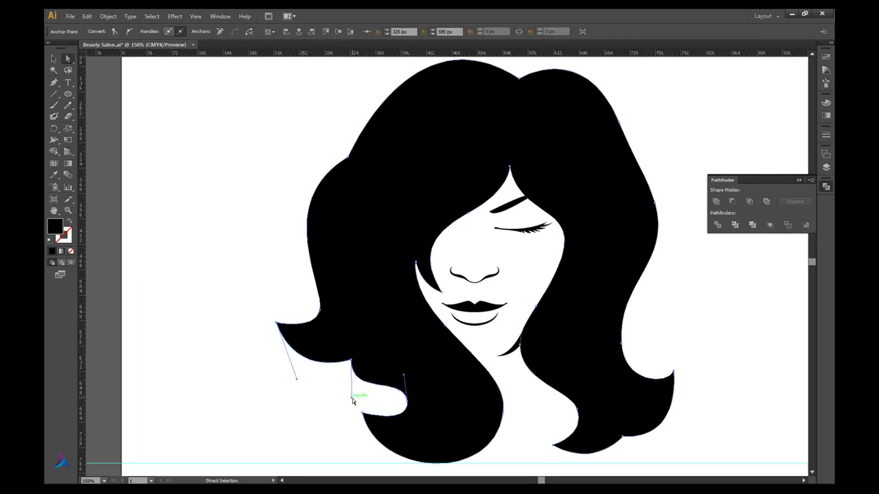
scroll(288, 305, down, 1)
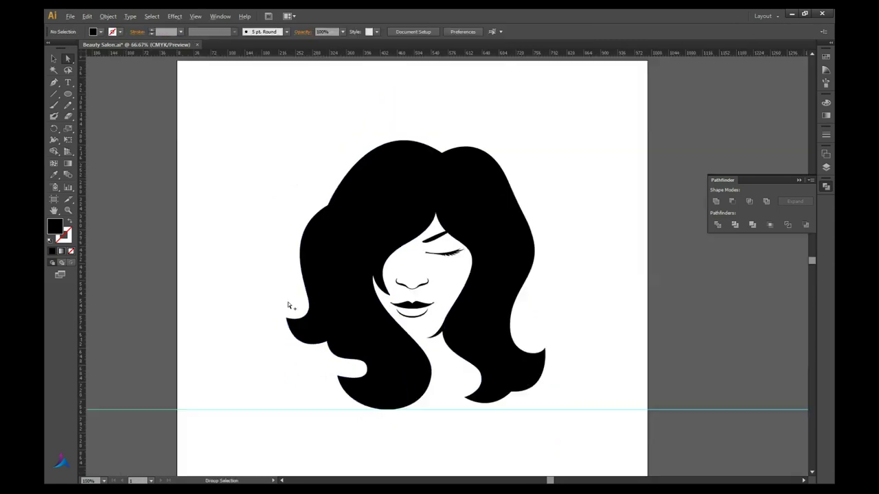
scroll(465, 298, down, 2)
scroll(417, 336, up, 2)
scroll(416, 335, up, 2)
click(400, 313)
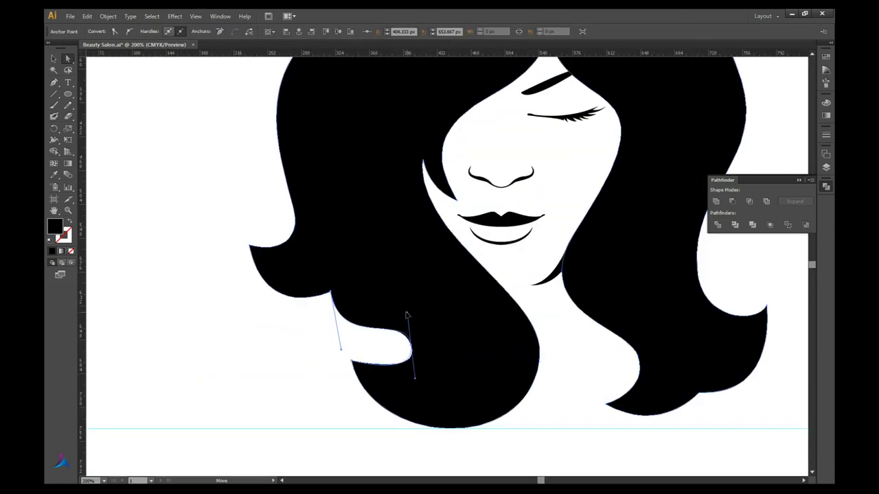
drag(404, 390, 405, 339)
scroll(388, 378, down, 3)
scroll(320, 338, up, 4)
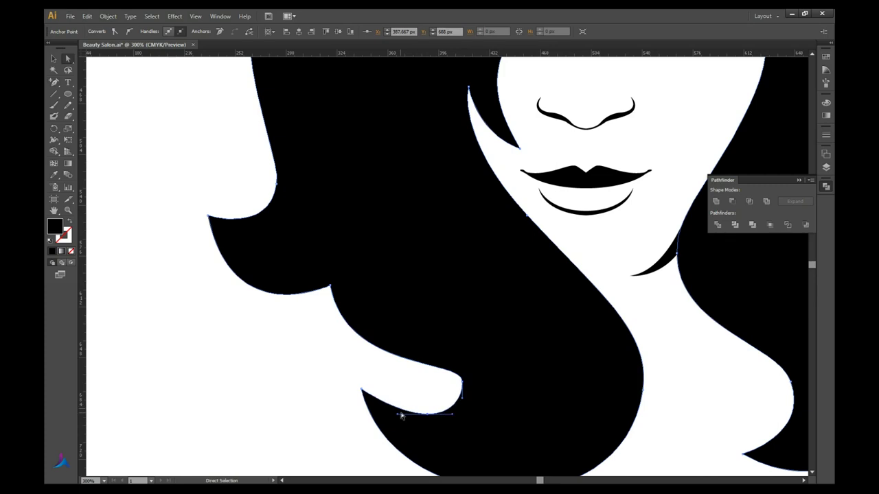
Reshape the bottom of the hair curl and the lower-right hair lock's curve
click(461, 385)
scroll(414, 387, down, 3)
scroll(465, 368, up, 1)
scroll(482, 369, up, 1)
mouse_move(483, 369)
mouse_down()
mouse_move(456, 365)
mouse_move(478, 399)
mouse_up()
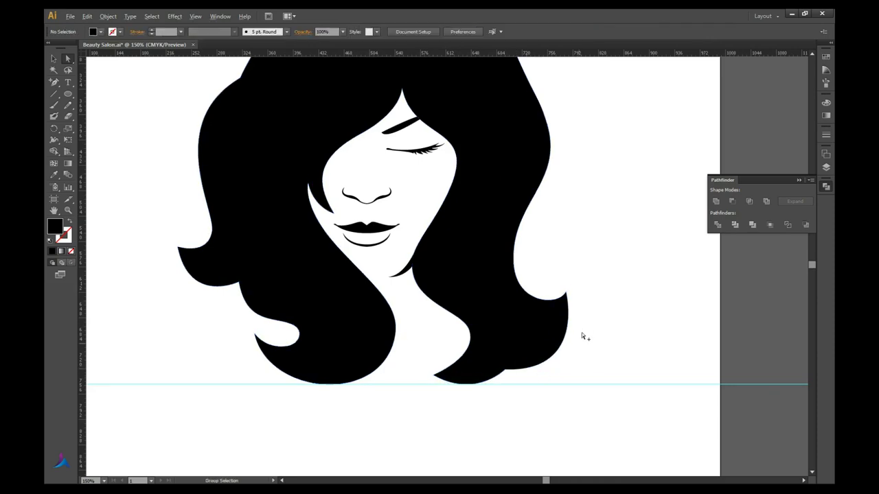
scroll(582, 333, down, 3)
scroll(487, 365, up, 3)
drag(471, 335, 458, 338)
scroll(458, 339, down, 2)
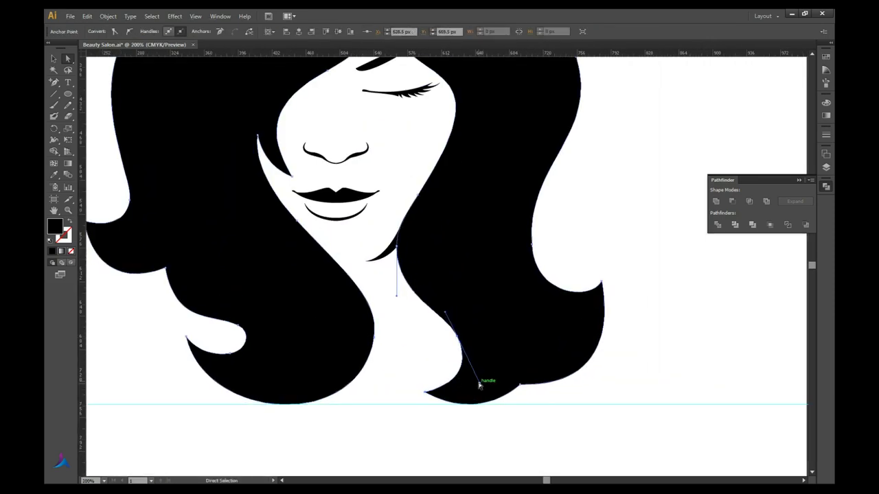
scroll(496, 334, down, 2)
click(496, 334)
scroll(479, 315, up, 2)
Select the hair anchor where the hair meets the neck, then deselect it
click(513, 296)
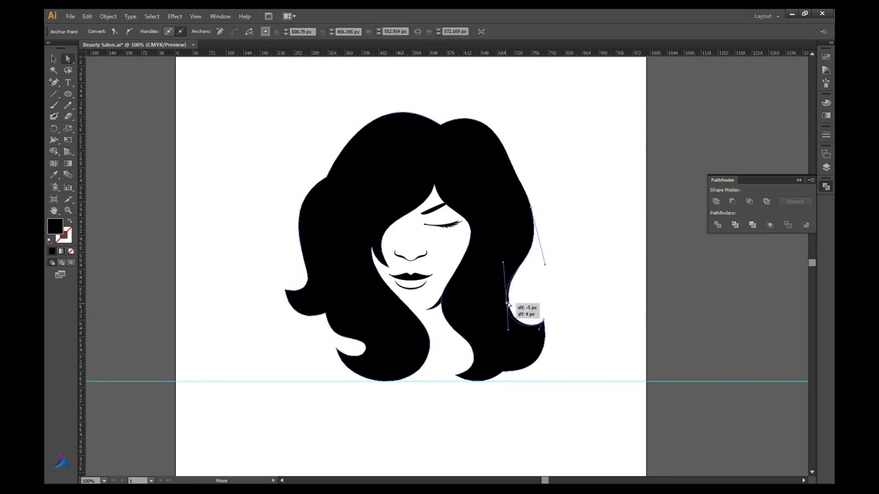
scroll(557, 294, down, 2)
scroll(521, 331, up, 2)
scroll(520, 331, up, 3)
click(453, 345)
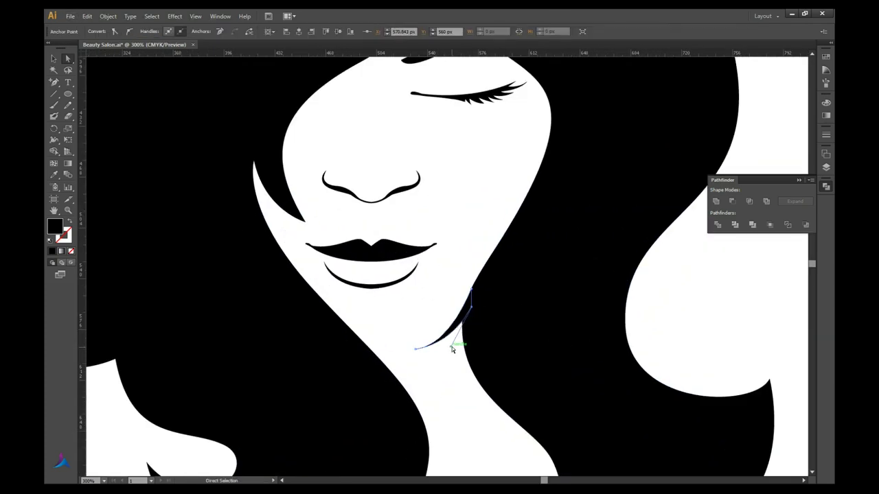
scroll(547, 311, down, 3)
scroll(547, 311, up, 2)
scroll(545, 222, down, 2)
click(546, 222)
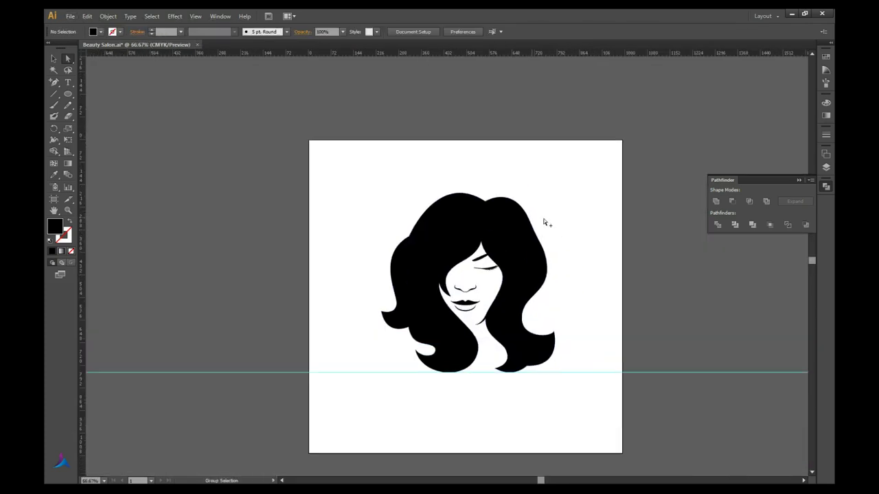
scroll(550, 236, up, 1)
scroll(552, 208, down, 2)
scroll(472, 321, up, 2)
Toggle selection of the hair outline and its anchors to find the one to reshape
click(470, 322)
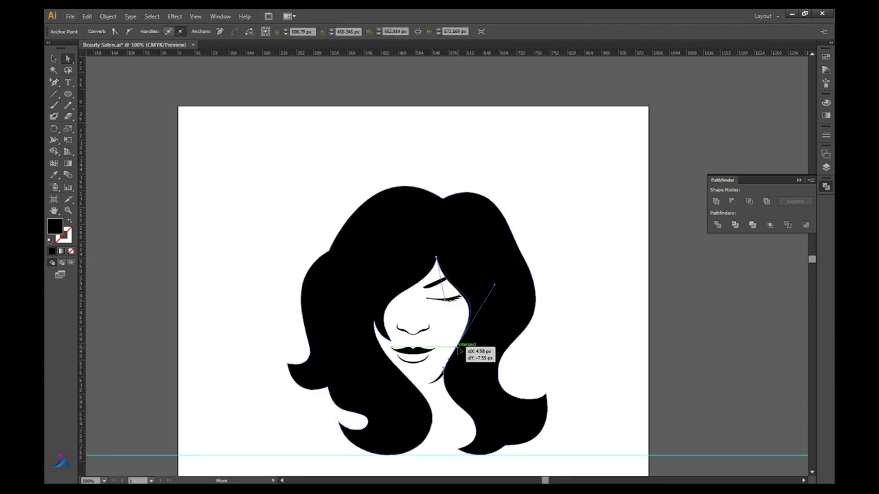
scroll(518, 261, down, 1)
scroll(518, 261, up, 3)
click(426, 135)
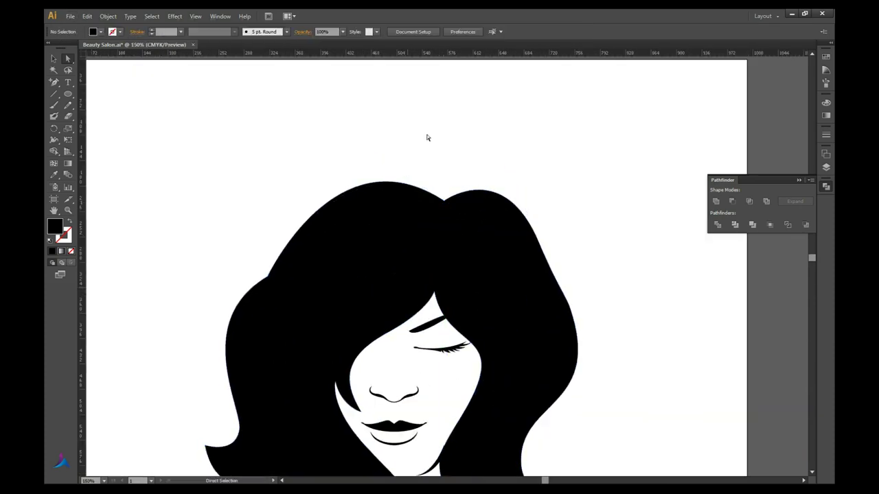
scroll(379, 170, down, 2)
click(399, 157)
click(349, 151)
click(396, 151)
click(423, 184)
click(439, 166)
scroll(401, 150, up, 1)
click(480, 226)
scroll(453, 171, down, 3)
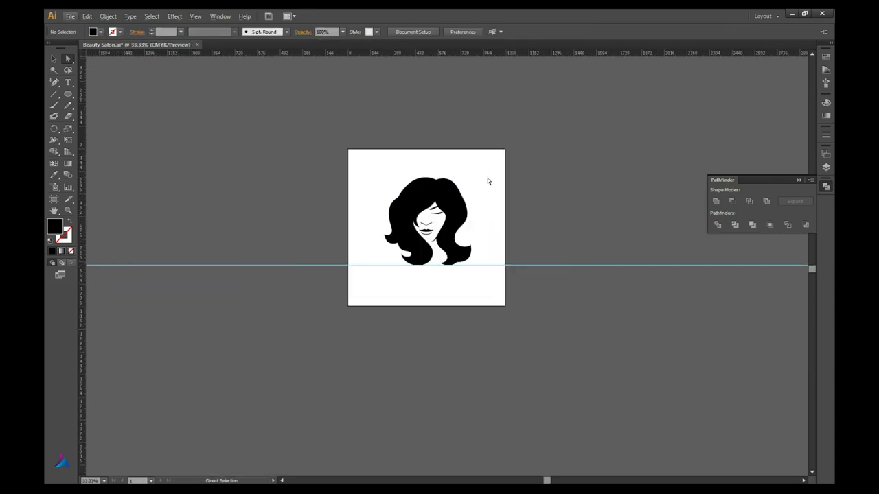
scroll(488, 181, up, 3)
click(412, 196)
scroll(431, 147, down, 2)
click(432, 147)
scroll(353, 193, up, 2)
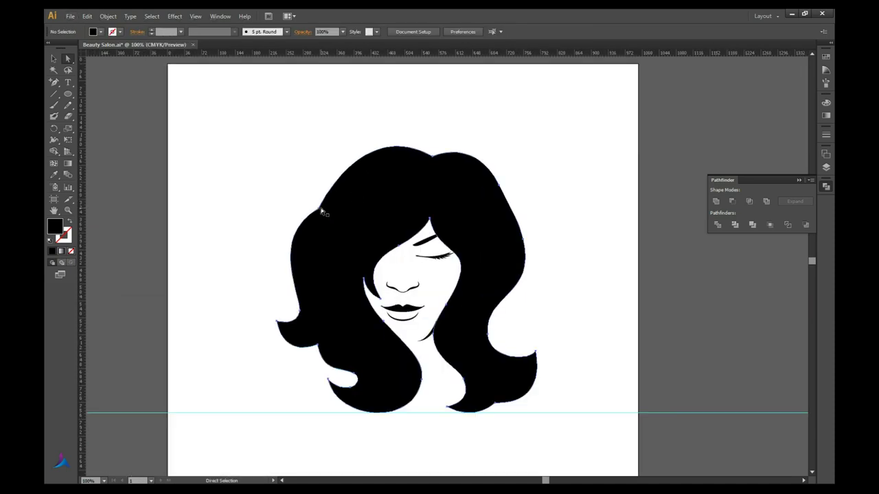
Move the left hair tip anchor slightly right and down
click(309, 213)
click(279, 288)
drag(278, 322, 292, 327)
click(350, 373)
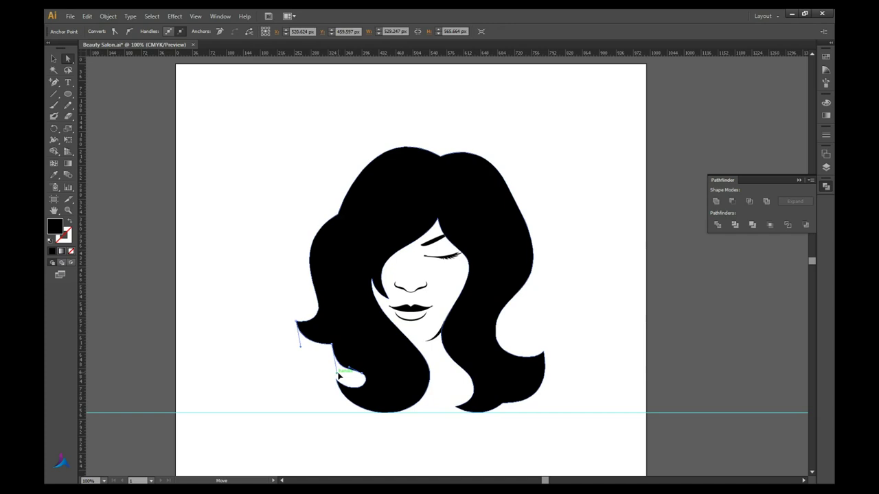
scroll(404, 238, down, 2)
scroll(559, 296, up, 1)
scroll(508, 392, up, 2)
Reshape the left hair-tip curve and bend the lower tip left and down
mouse_move(556, 410)
mouse_down()
mouse_move(550, 400)
mouse_move(478, 450)
mouse_up()
scroll(550, 400, down, 2)
scroll(549, 397, up, 1)
scroll(561, 426, down, 1)
scroll(559, 350, up, 2)
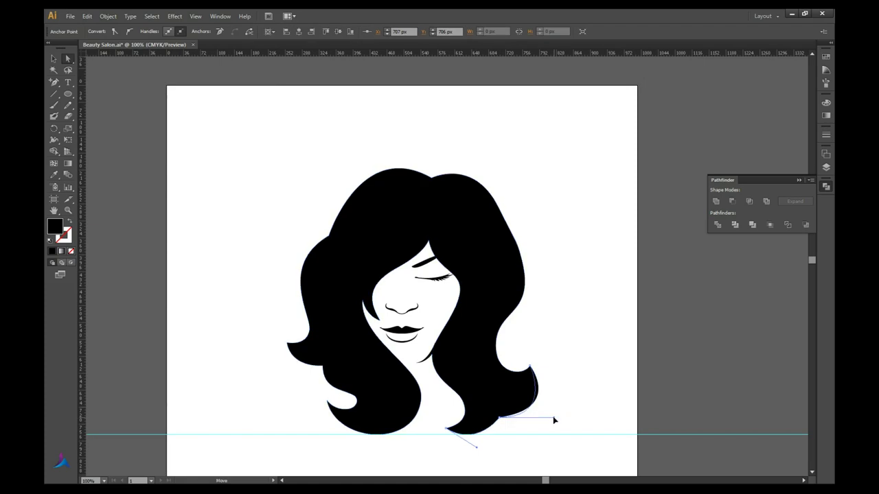
scroll(554, 420, up, 1)
drag(550, 426, 447, 387)
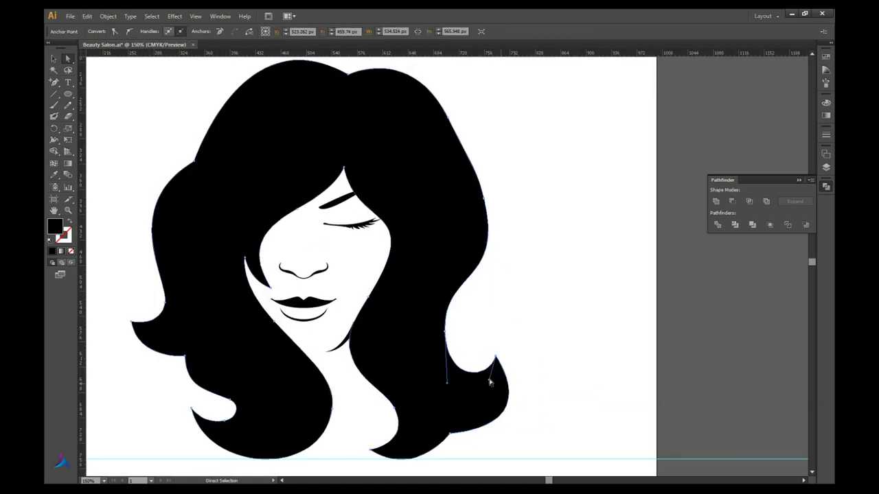
click(451, 432)
scroll(491, 381, down, 1)
scroll(490, 380, up, 2)
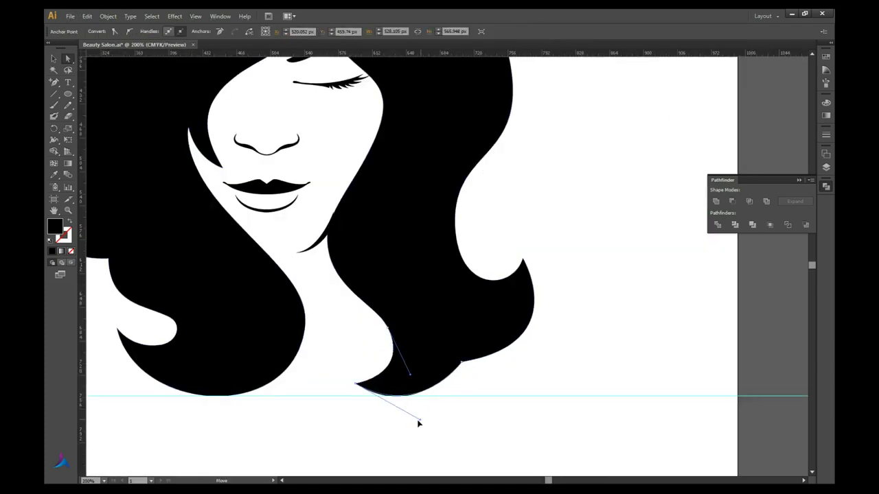
click(434, 425)
scroll(495, 332, down, 3)
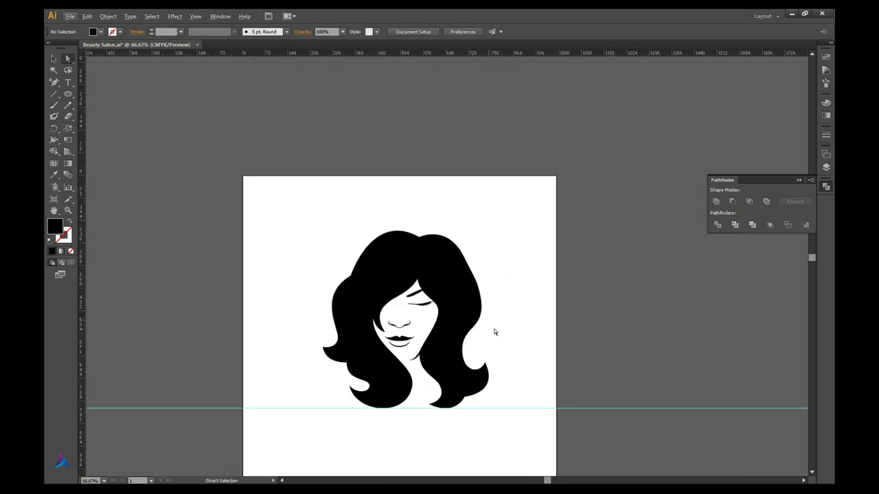
scroll(424, 321, up, 3)
Move the nose down about 8 px, then return to Direct Selection
click(452, 271)
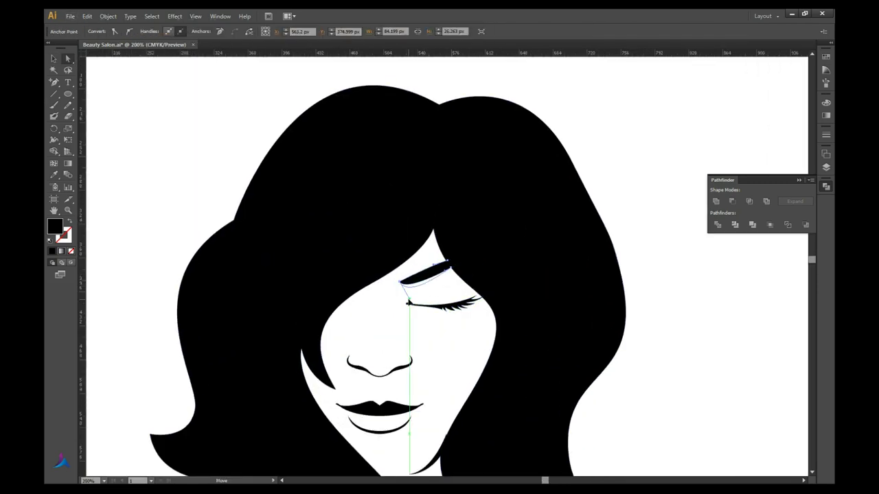
scroll(408, 302, down, 3)
scroll(408, 302, up, 3)
drag(406, 361, 405, 371)
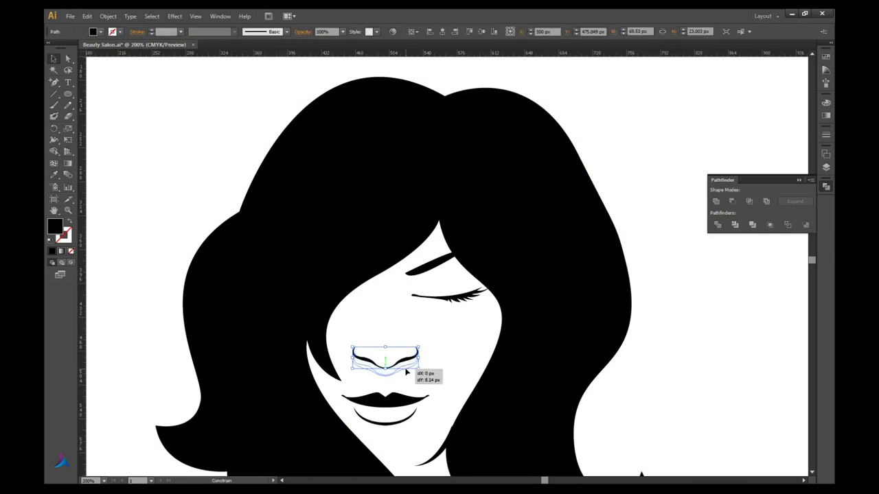
scroll(406, 372, down, 3)
click(491, 337)
scroll(474, 351, down, 3)
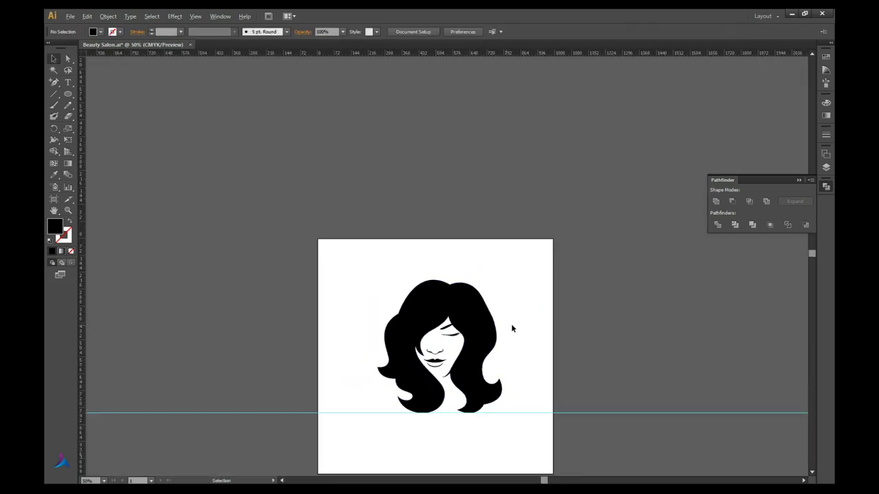
scroll(511, 329, up, 2)
key(a)
scroll(540, 335, down, 2)
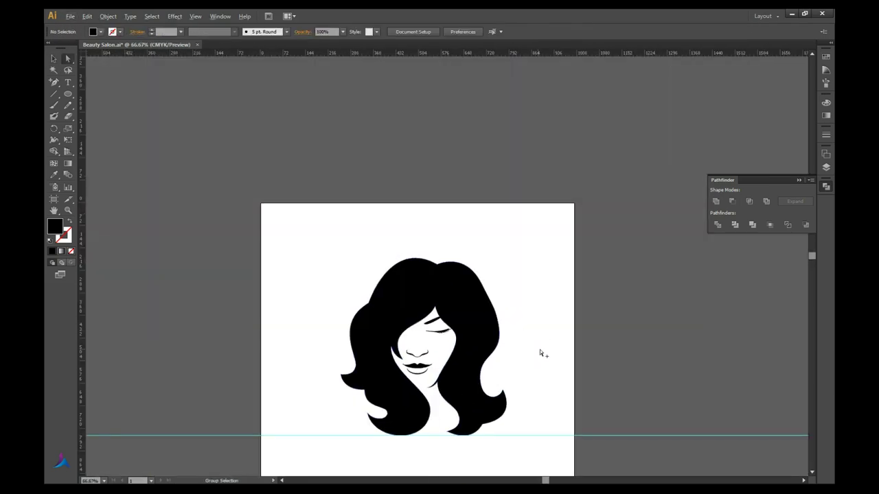
scroll(540, 353, up, 2)
scroll(580, 303, down, 2)
Draw a two-segment curved neck line below the chin with the Pen tool
click(54, 82)
scroll(529, 392, up, 3)
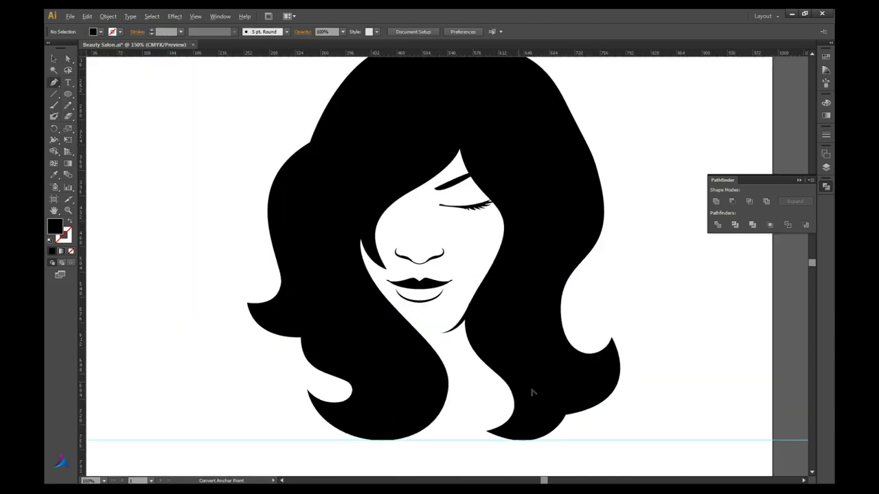
click(504, 364)
drag(453, 401, 495, 389)
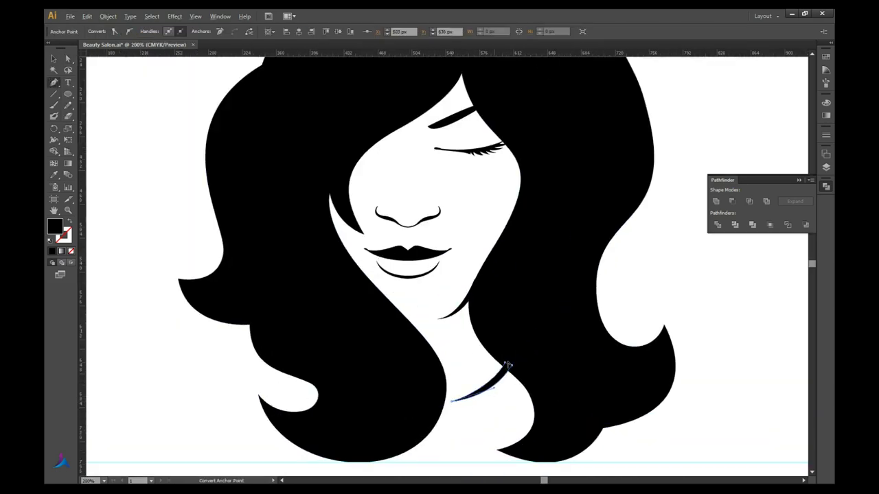
key(v)
scroll(355, 222, down, 4)
scroll(385, 261, up, 5)
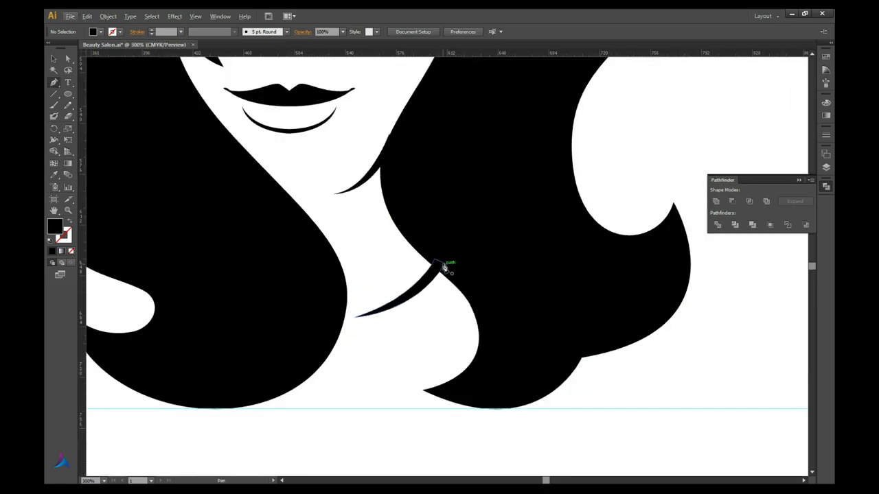
click(444, 264)
drag(433, 314, 464, 303)
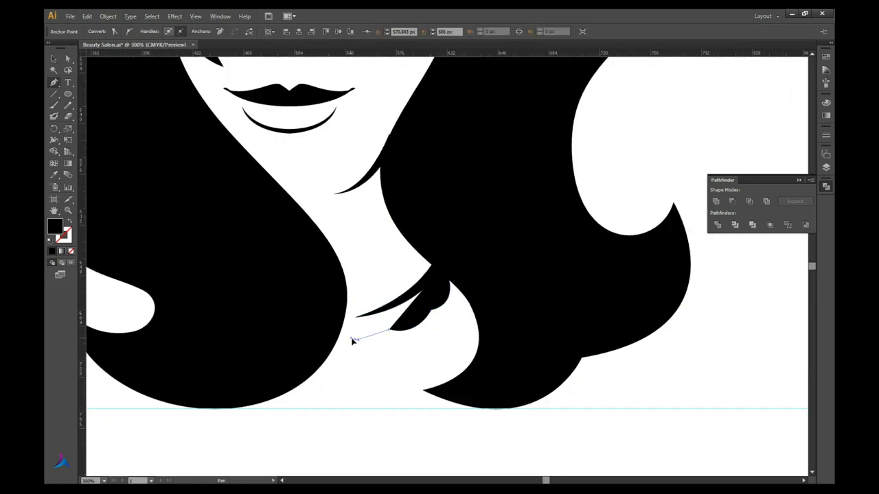
Swap fill to stroke so the neck line becomes a 3 pt black stroke
key(shift+x)
click(826, 134)
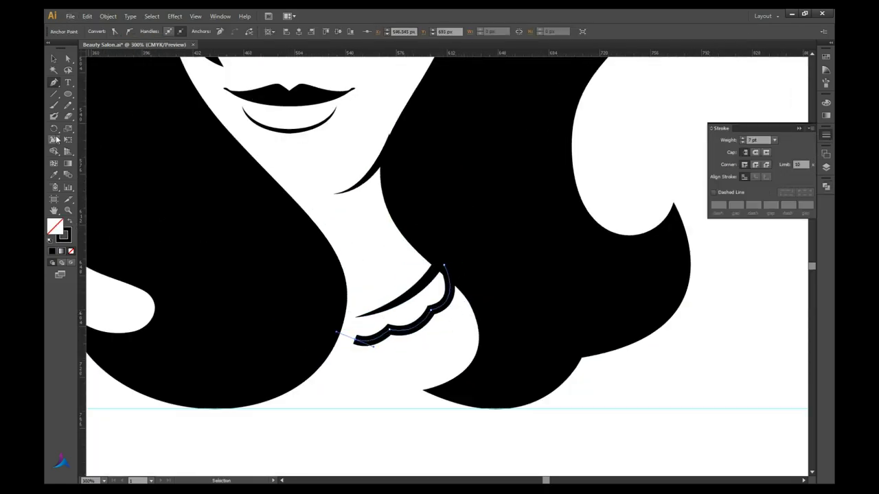
click(55, 59)
scroll(412, 274, down, 4)
scroll(472, 303, up, 3)
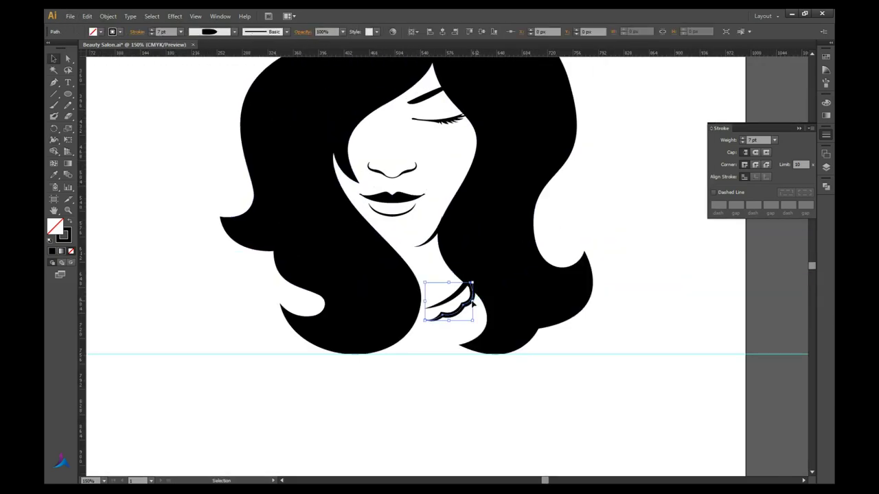
scroll(651, 194, down, 3)
scroll(606, 190, up, 3)
scroll(549, 206, down, 2)
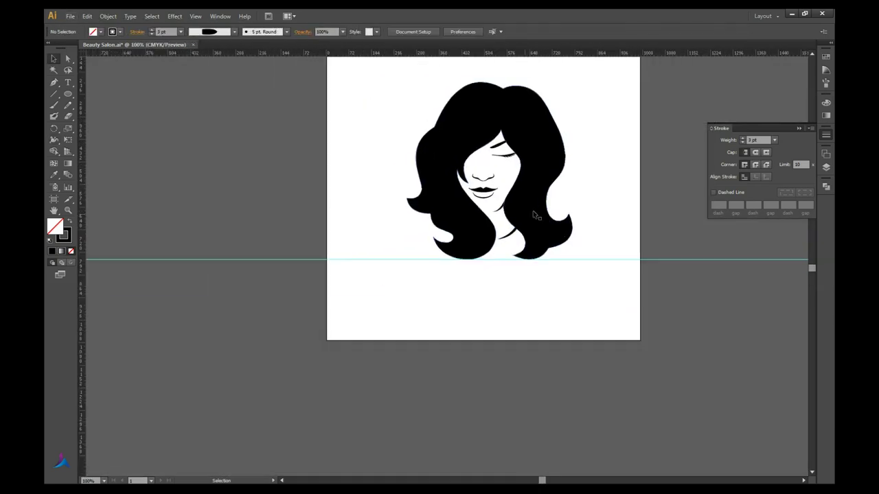
scroll(533, 211, up, 2)
key(a)
click(457, 284)
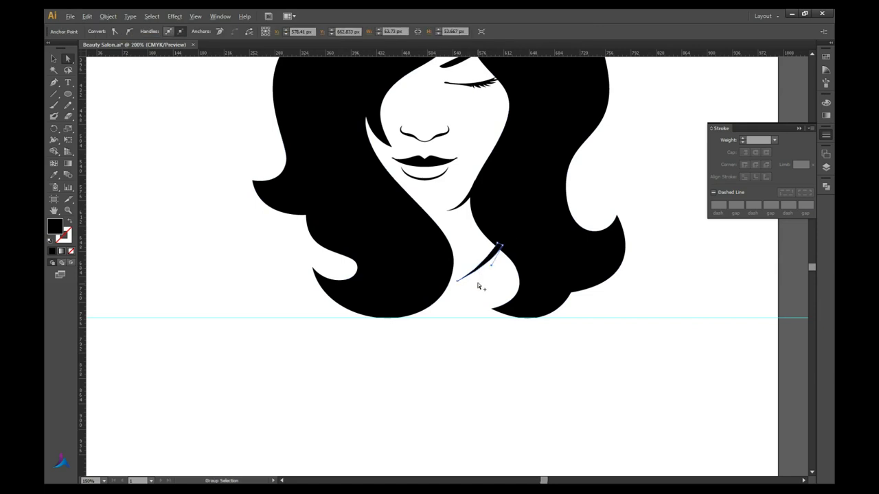
Check the neck line's anchors, then clear the selection
scroll(478, 286, up, 2)
click(477, 287)
scroll(504, 218, down, 5)
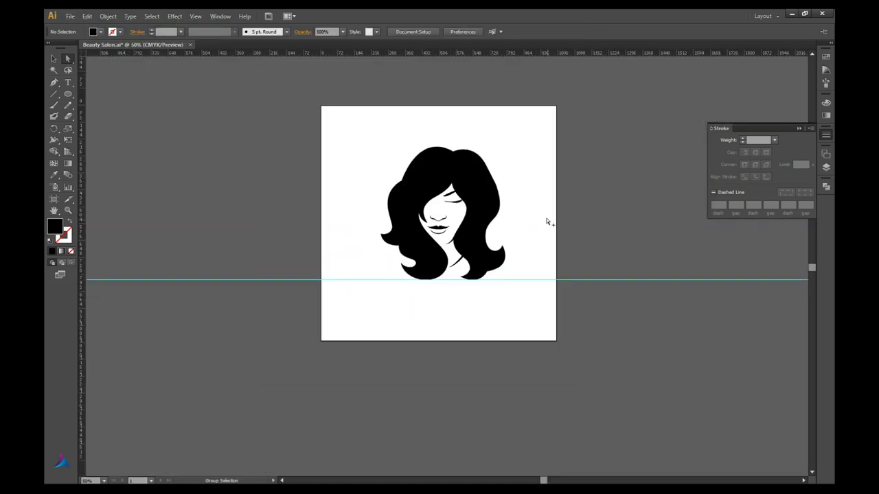
scroll(547, 222, up, 1)
click(466, 245)
scroll(473, 265, up, 1)
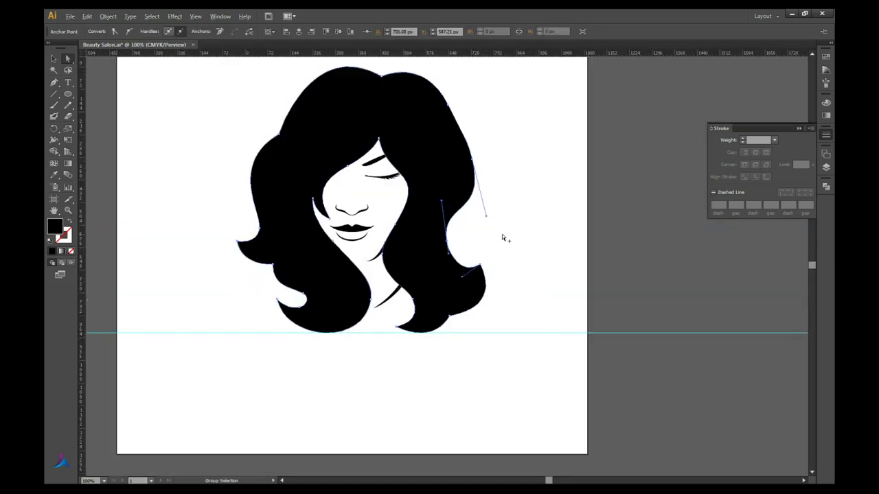
scroll(504, 236, up, 1)
click(537, 206)
scroll(537, 206, down, 3)
Zoom out to view the whole artboard
key(ctrl+minus)
key(ctrl+minus)
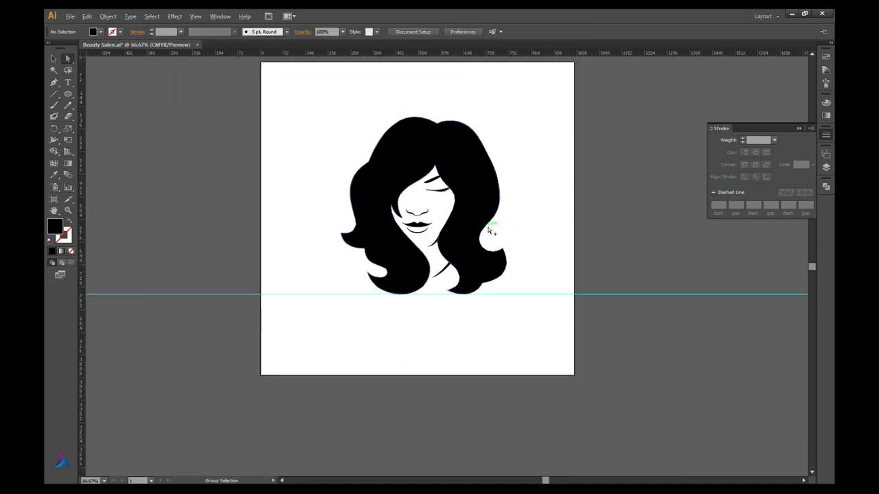
key(ctrl+minus)
key(ctrl+plus)
key(ctrl+minus)
alt+scroll(572, 195, up, 1)
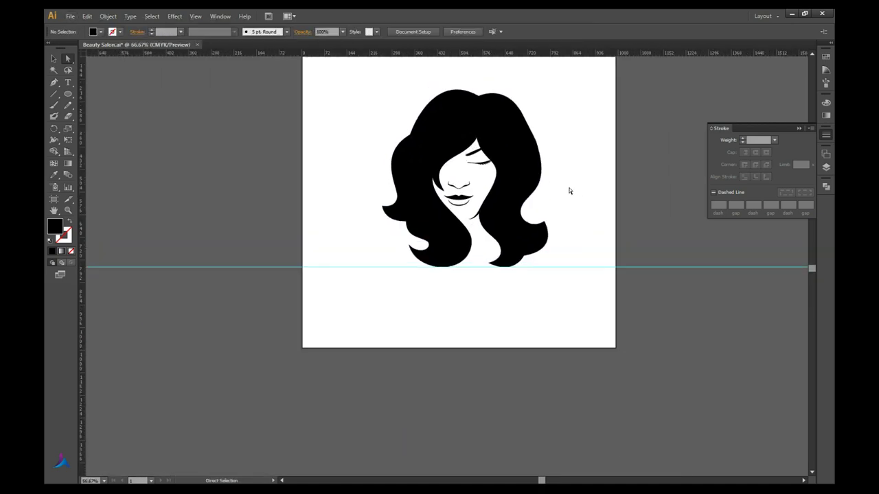
alt+scroll(563, 187, up, 2)
Nudge an anchor on the face outline up and to the left
click(500, 231)
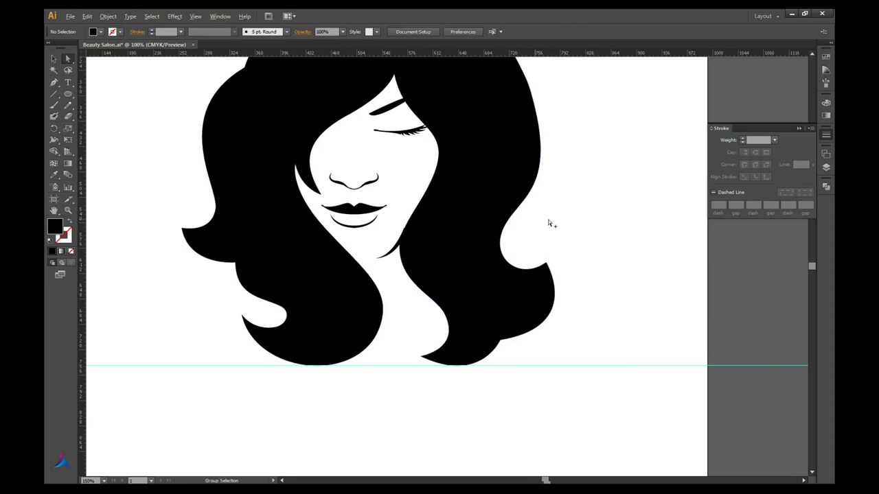
alt+scroll(551, 226, down, 3)
alt+scroll(587, 348, up, 1)
click(586, 352)
scroll(350, 187, up, 3)
click(243, 182)
scroll(243, 182, down, 4)
alt+scroll(326, 154, up, 2)
drag(373, 256, 360, 247)
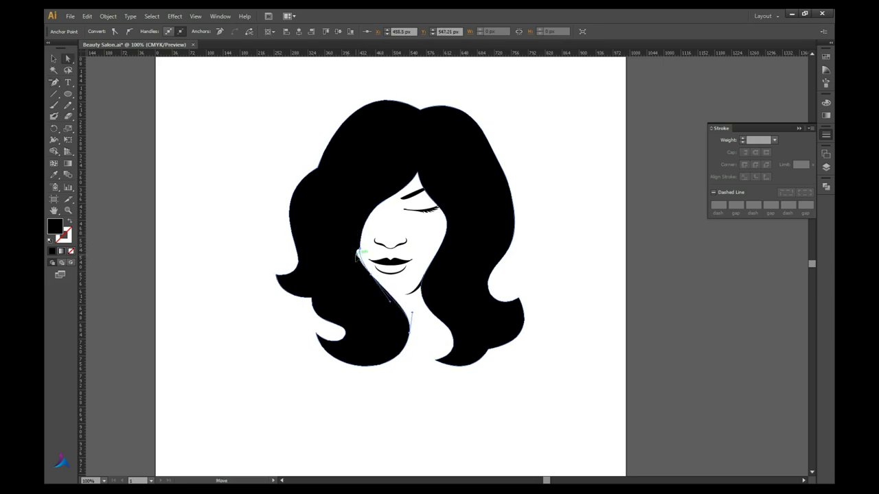
alt+scroll(550, 210, down, 3)
alt+scroll(510, 220, up, 4)
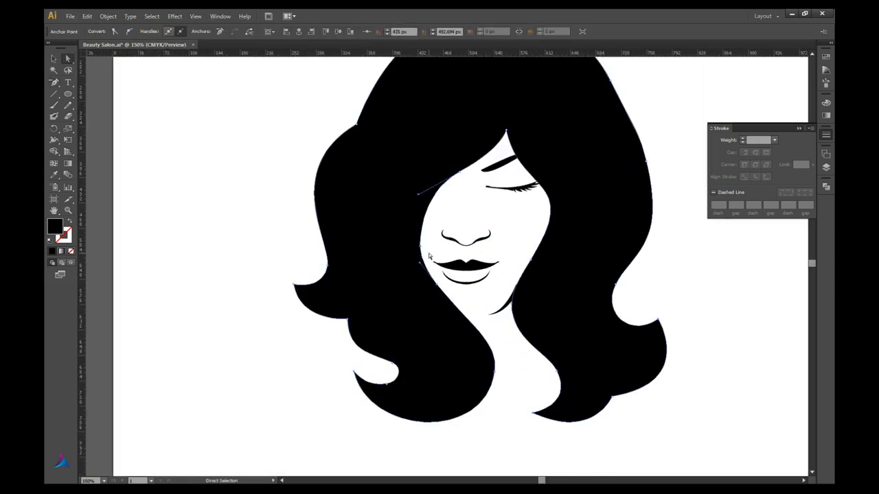
alt+scroll(502, 201, down, 3)
alt+scroll(502, 201, up, 2)
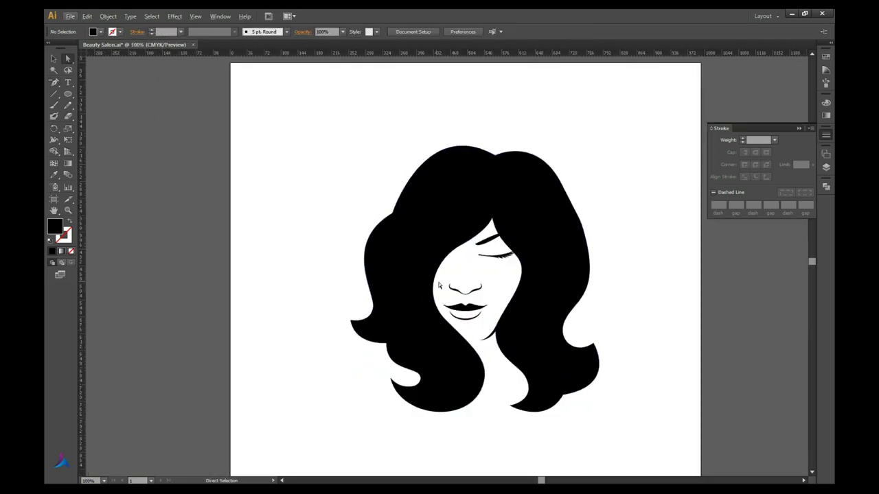
alt+scroll(501, 201, down, 2)
click(501, 201)
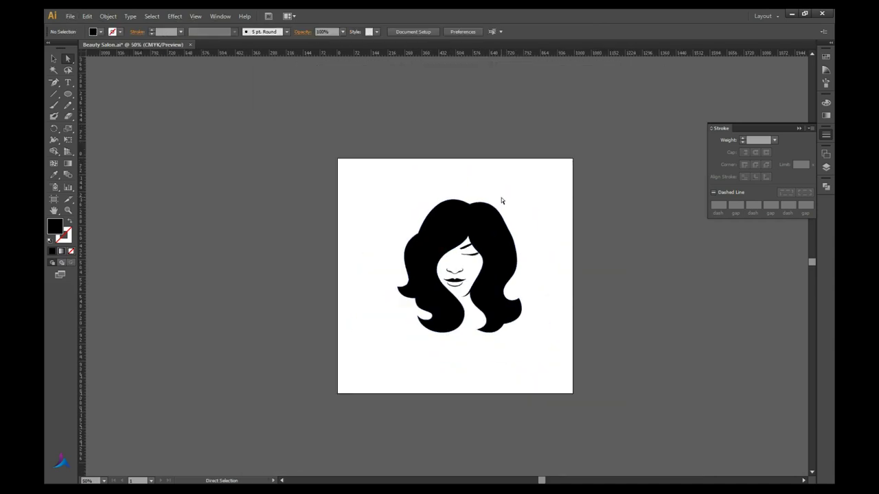
Make a mirrored copy of the eye and move it to the left side
key(v)
alt+scroll(484, 252, up, 2)
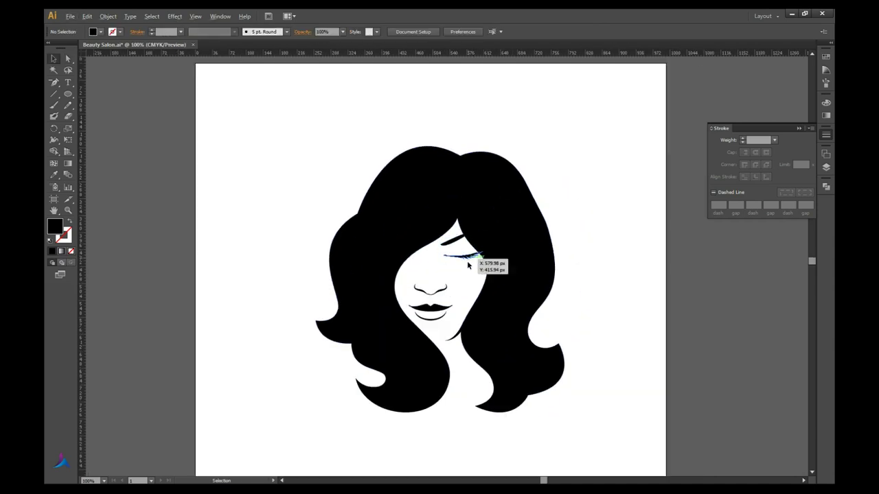
right_click(460, 236)
click(584, 347)
click(526, 371)
drag(480, 245, 416, 245)
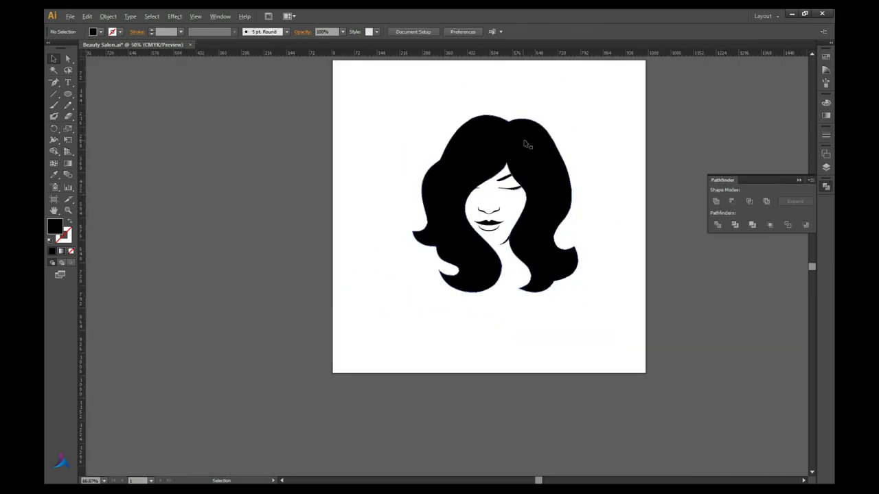
Pull a hair anchor's handle outward to reshape the curve beside the face
key(ctrl+1)
key(a)
click(513, 151)
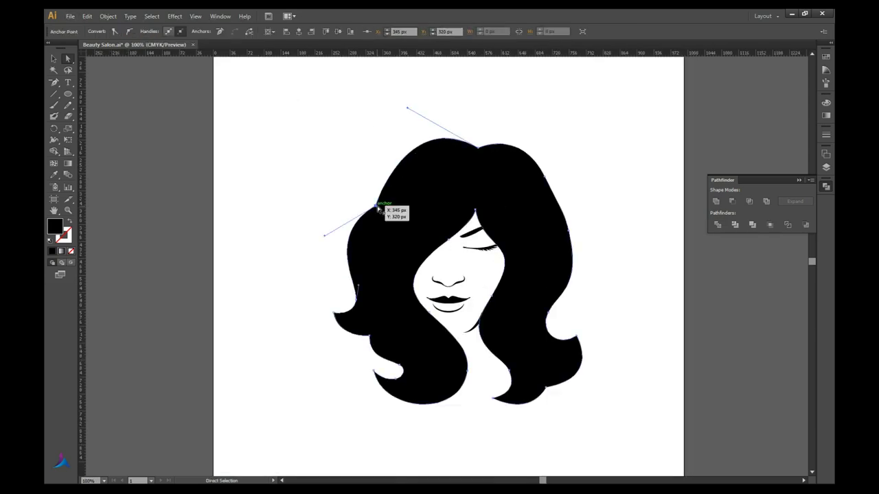
drag(380, 203, 318, 233)
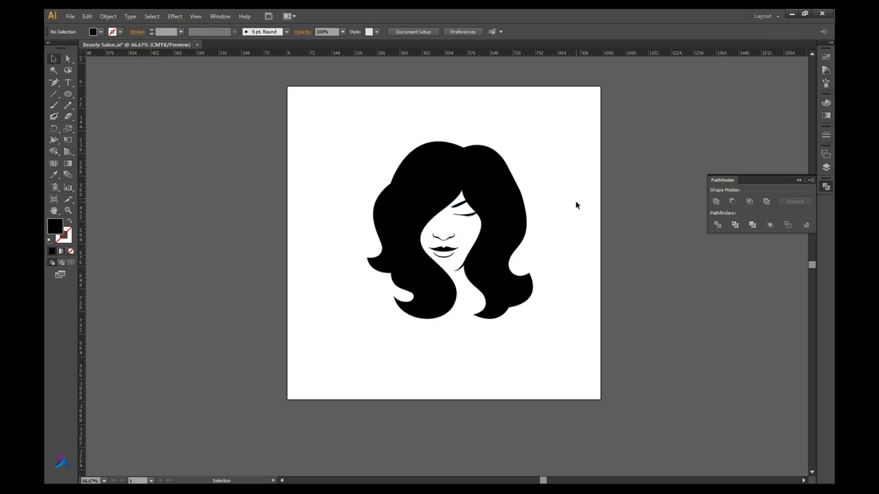
Give the hair a 45° linear gradient from pale pink to deep magenta
key(g)
click(424, 190)
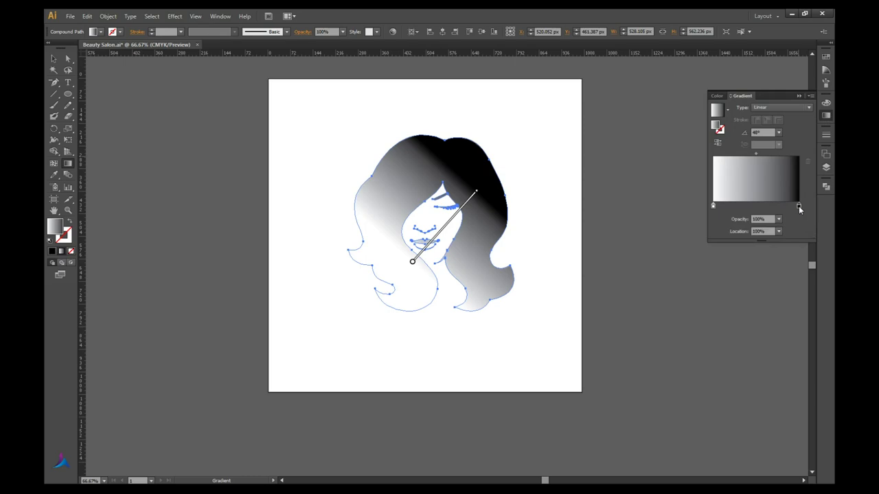
click(737, 235)
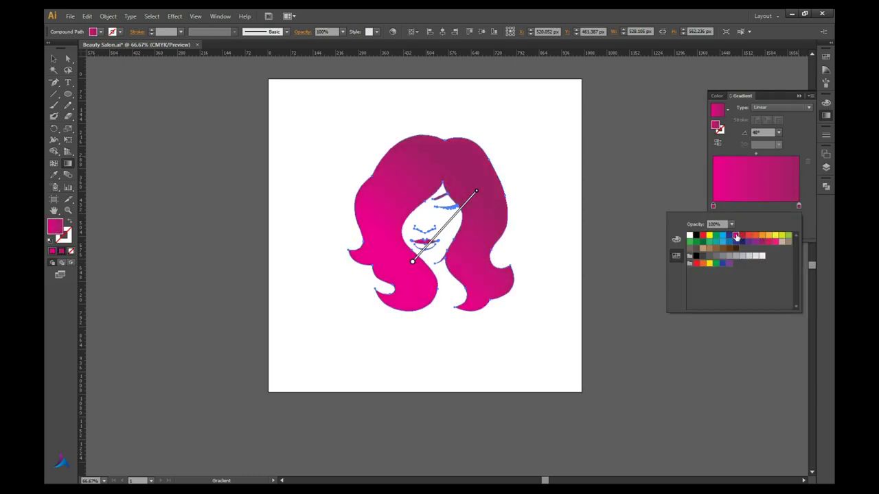
click(676, 239)
mouse_move(766, 251)
mouse_down()
mouse_move(734, 257)
mouse_move(747, 242)
mouse_move(759, 253)
mouse_up()
double_click(797, 206)
drag(724, 277, 740, 279)
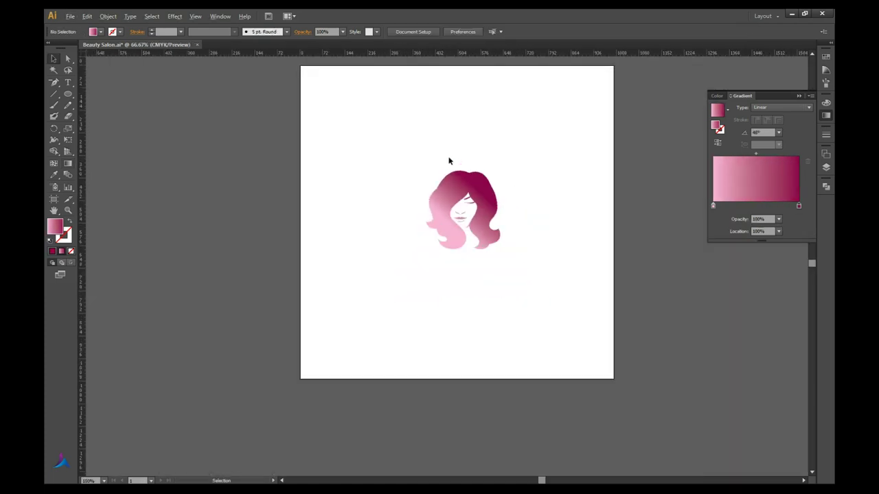
key(ctrl+1)
Move the anchor and reshape the curve of the hair's lower-left hook
key(ctrl+equal)
key(a)
click(414, 227)
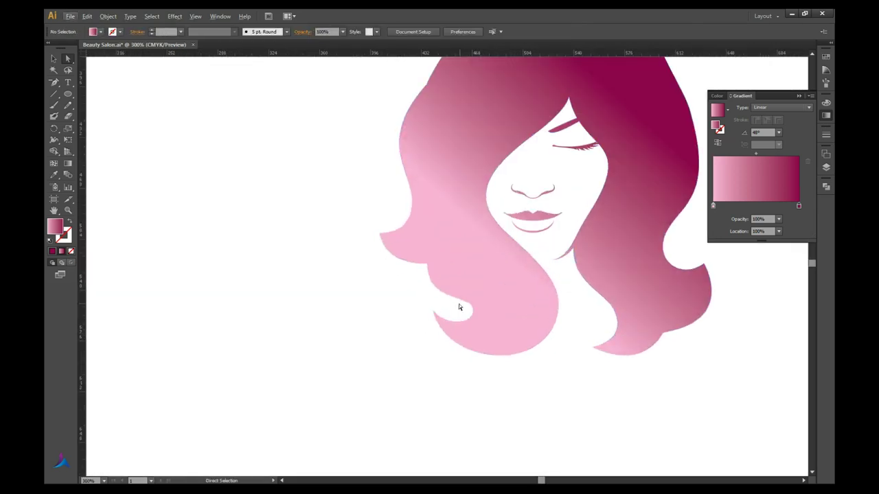
click(461, 316)
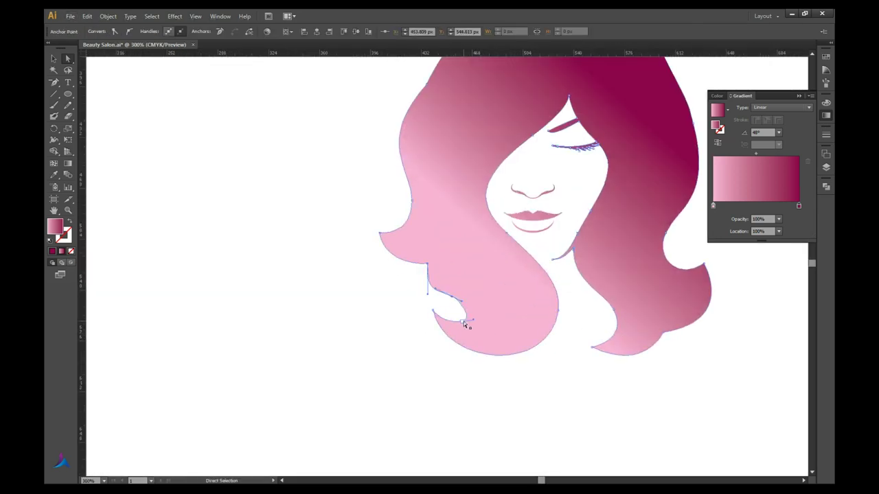
drag(457, 318, 463, 310)
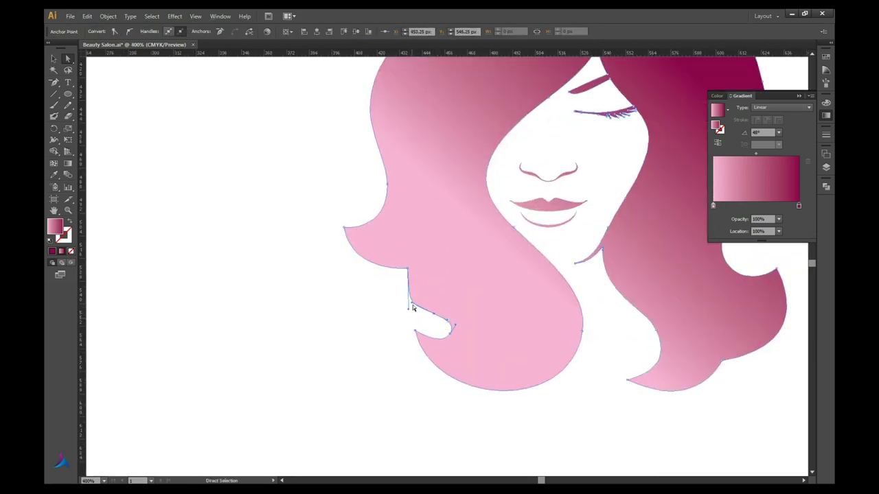
drag(412, 306, 454, 326)
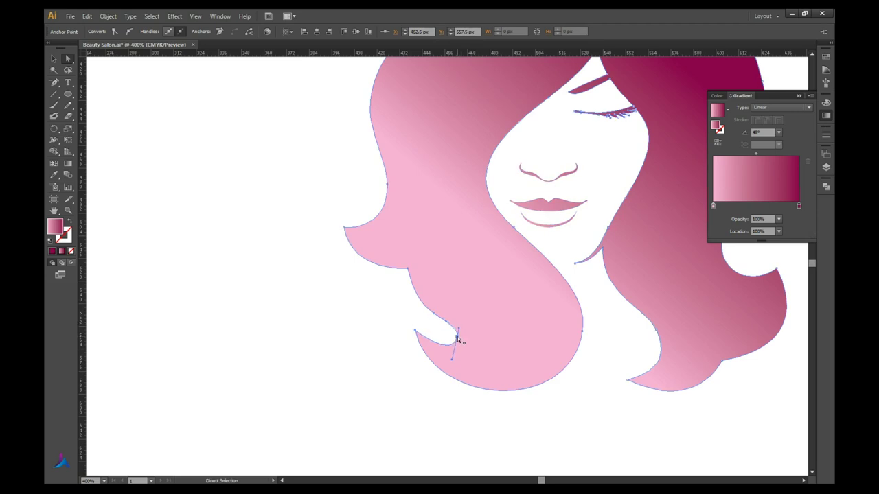
click(367, 343)
scroll(367, 340, down, 3)
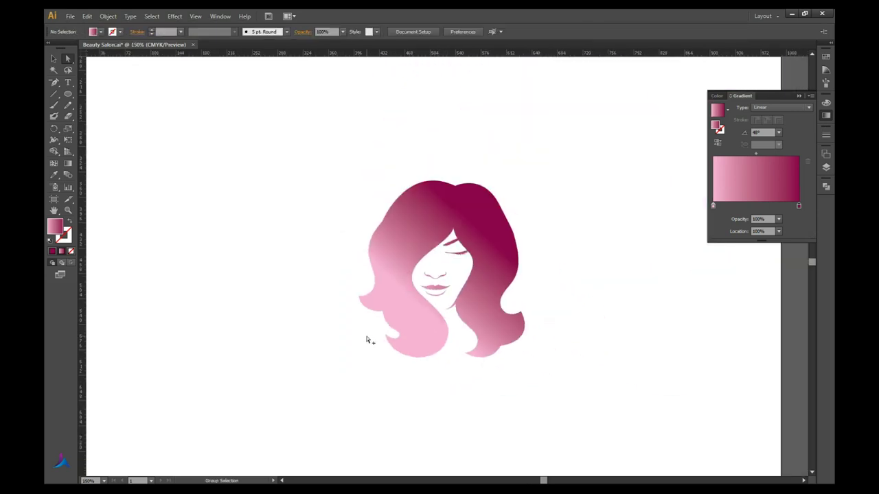
scroll(366, 341, up, 3)
Reposition the hook's anchor again to refine the curl's shape
key(p)
scroll(405, 307, up, 3)
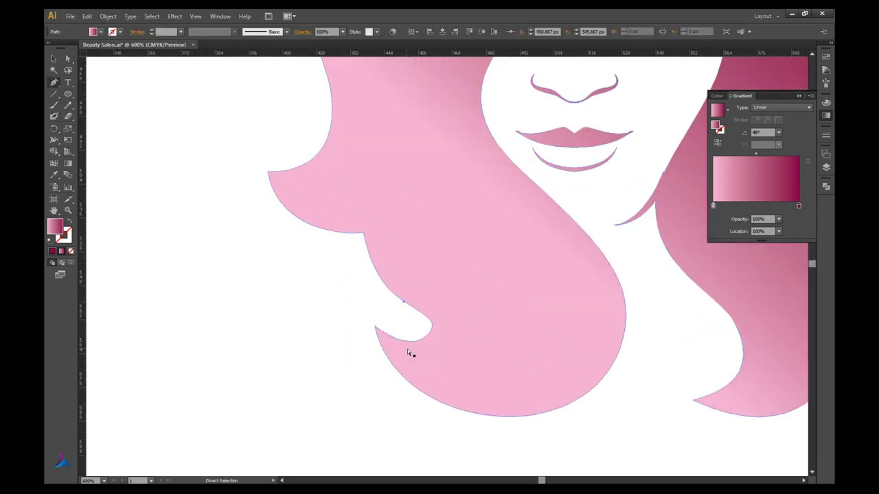
key(ctrl+shift+a)
ctrl+click(432, 332)
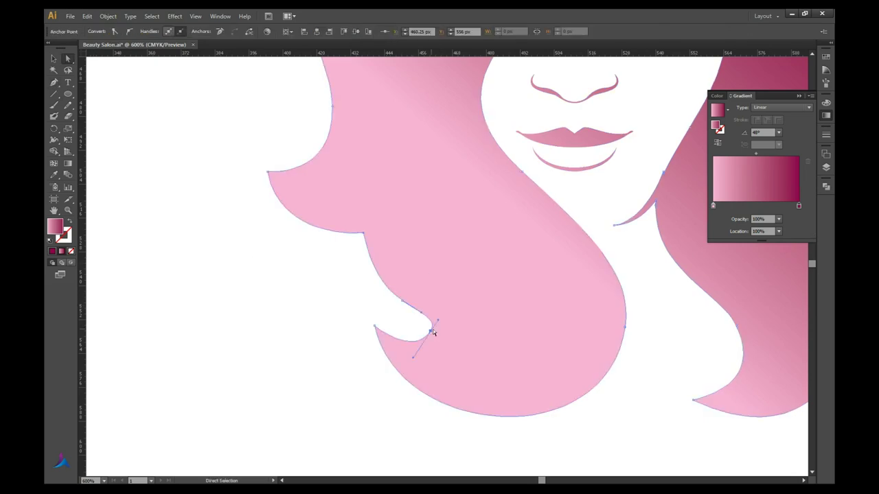
drag(408, 332, 424, 318)
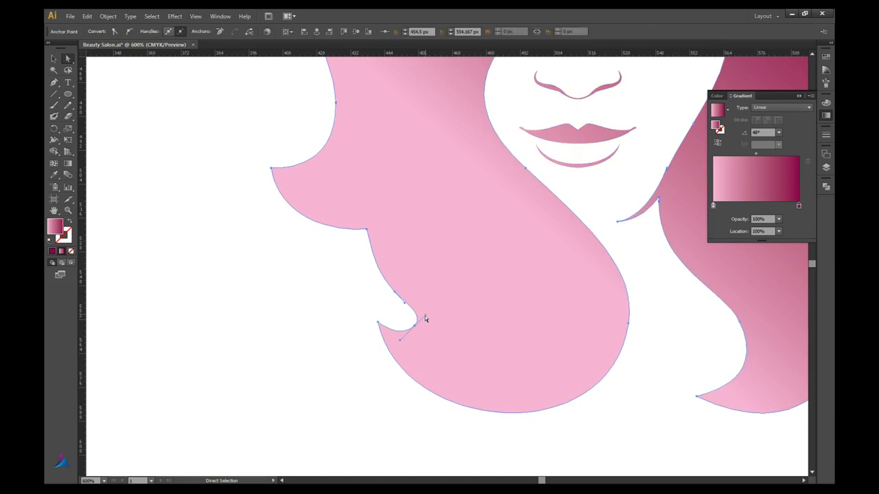
click(345, 330)
Pull the curl's direction handle downward to round out the curl
key(ctrl+0)
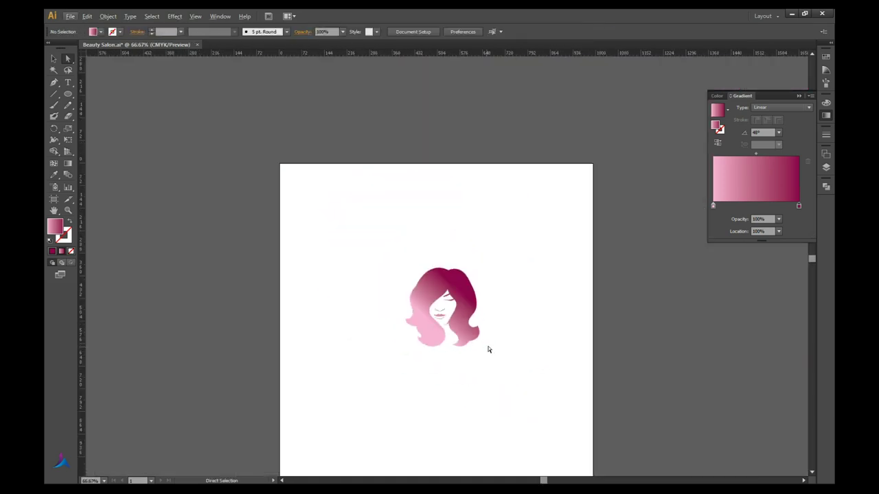
key(ctrl+plus)
key(ctrl+plus)
key(ctrl+plus)
key(minus)
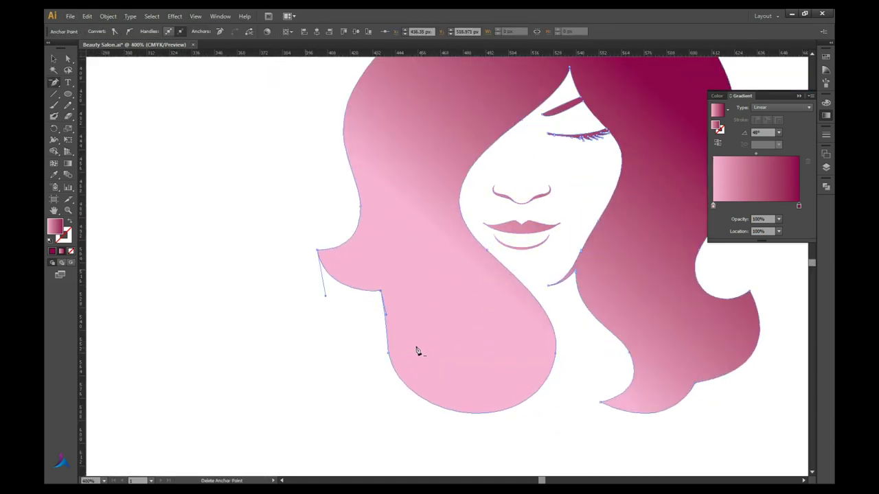
key(ctrl+minus)
key(ctrl+0)
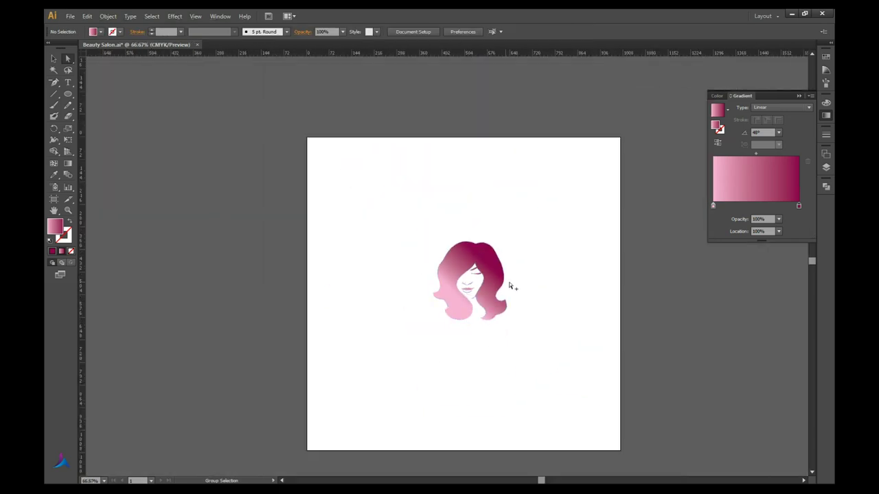
key(ctrl+plus)
key(ctrl+plus)
key(ctrl+plus)
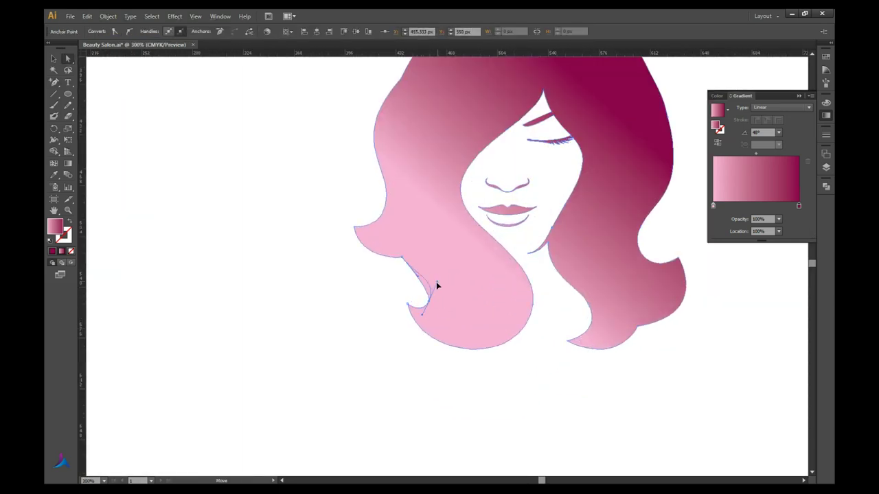
click(416, 279)
key(ctrl+plus)
key(ctrl+plus)
drag(460, 318, 461, 349)
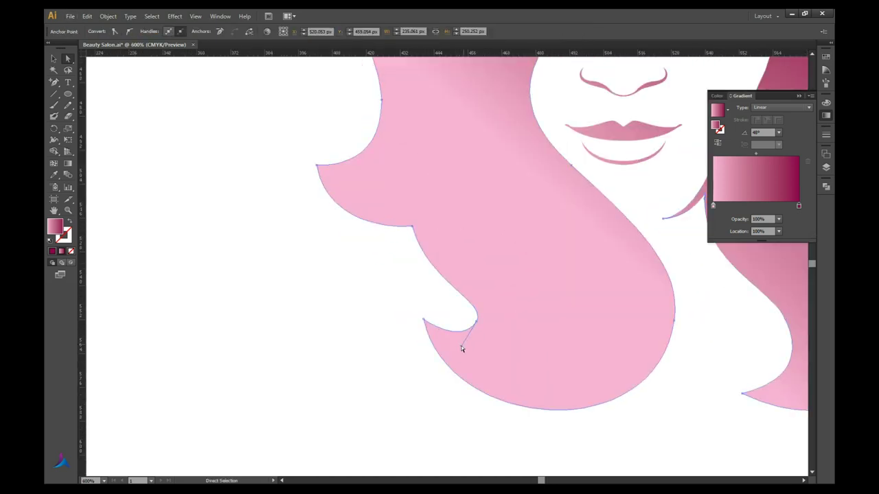
click(476, 304)
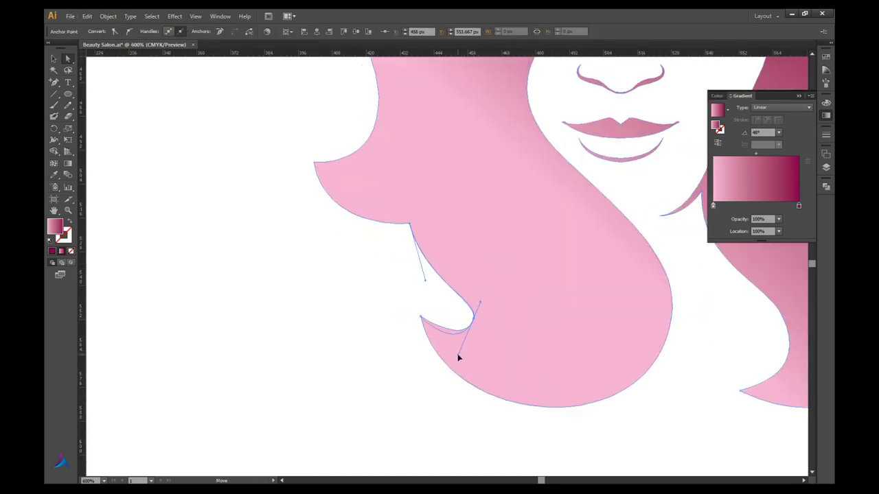
click(370, 310)
Add Pen points along the hair curl and check the View menu's snapping options
alt+scroll(422, 365, down, 4)
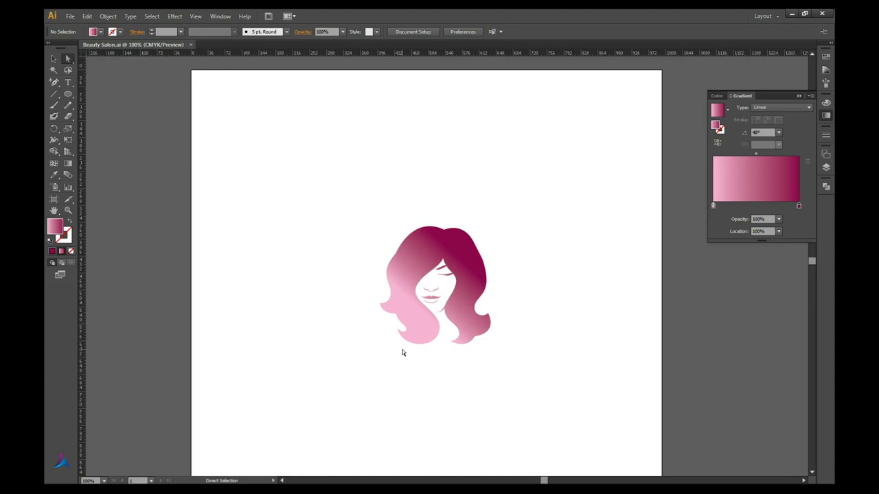
alt+scroll(403, 352, up, 3)
key(p)
alt+scroll(378, 291, up, 3)
alt+scroll(394, 337, up, 2)
click(435, 280)
click(397, 386)
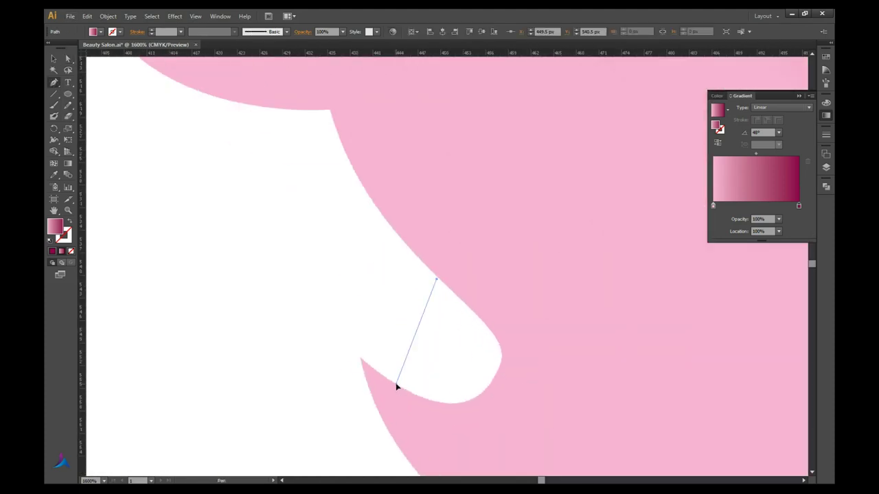
ctrl+click(357, 353)
alt+scroll(352, 294, down, 2)
click(220, 16)
mouse_move(195, 16)
click(262, 338)
Nudge the curl's notch anchor to smooth the curve
click(155, 297)
ctrl+click(419, 353)
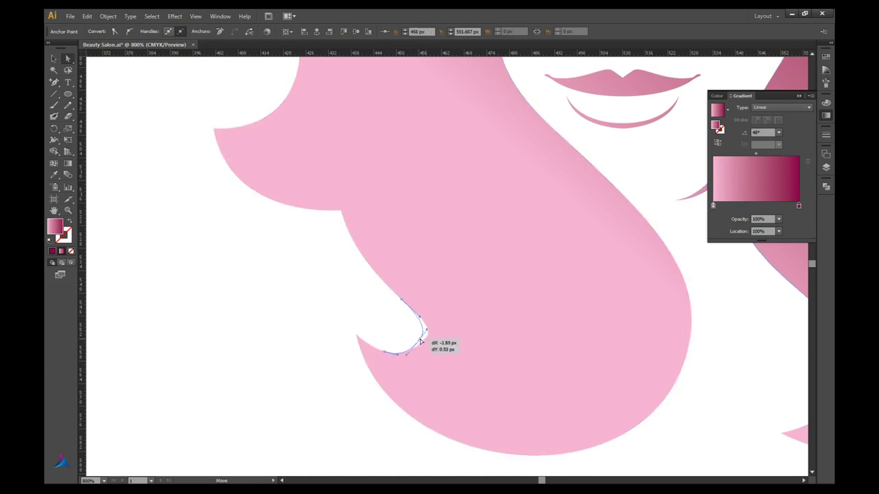
scroll(371, 314, down, 5)
scroll(442, 387, up, 6)
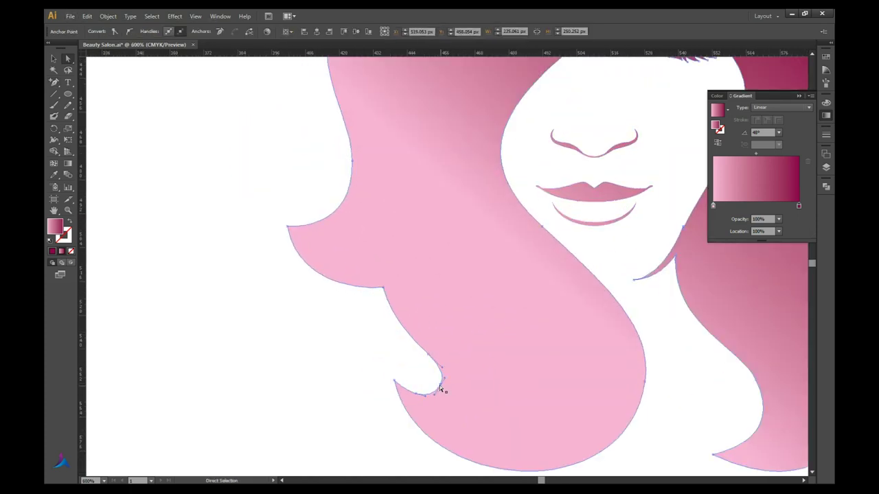
drag(458, 399, 451, 402)
scroll(440, 413, down, 5)
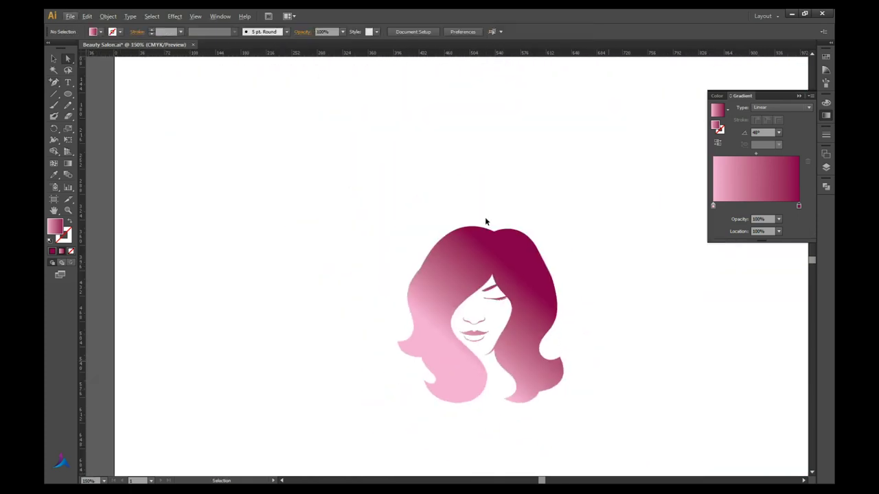
scroll(485, 217, down, 2)
scroll(462, 258, up, 3)
Inspect the lips and nose in isolation mode, then return to the full head
double_click(461, 265)
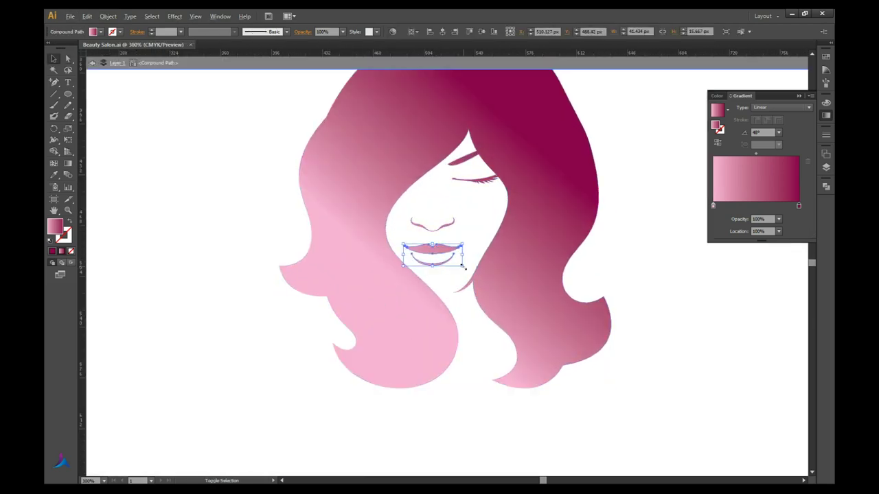
scroll(467, 253, down, 3)
scroll(468, 253, up, 3)
scroll(494, 240, down, 3)
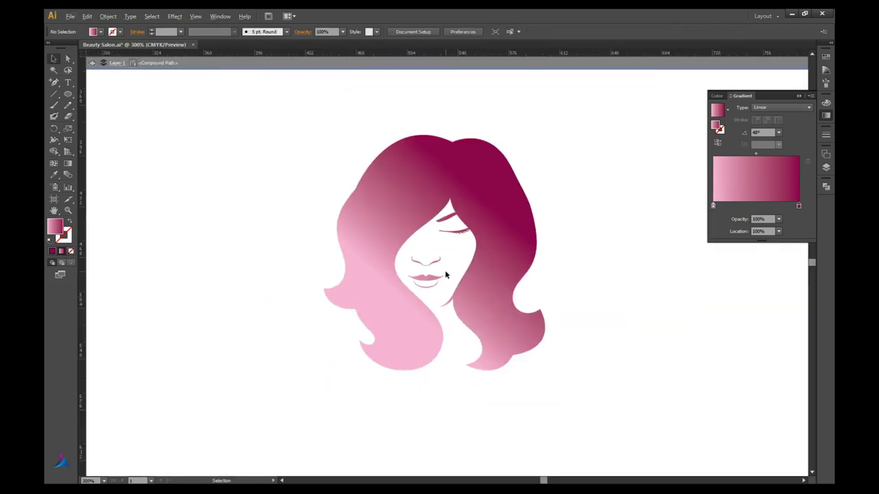
key(Escape)
scroll(518, 227, up, 4)
double_click(449, 309)
scroll(548, 268, down, 4)
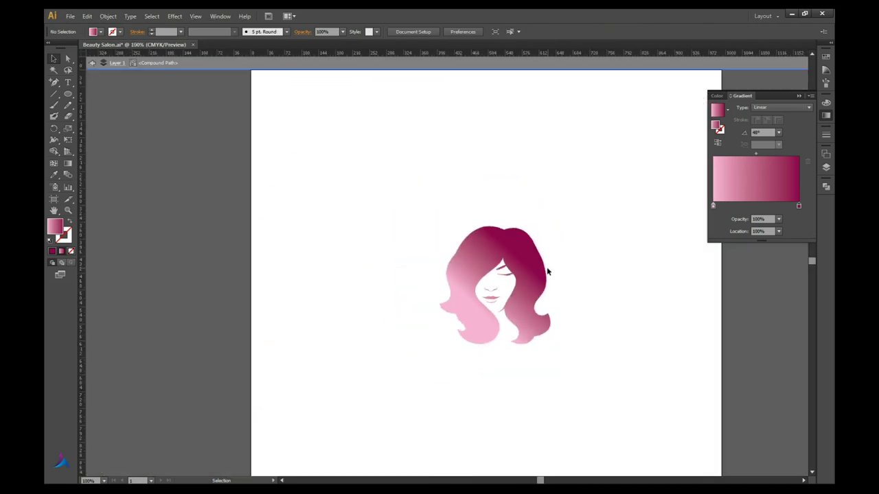
scroll(548, 267, up, 4)
scroll(499, 322, down, 1)
scroll(501, 314, down, 1)
scroll(514, 244, down, 1)
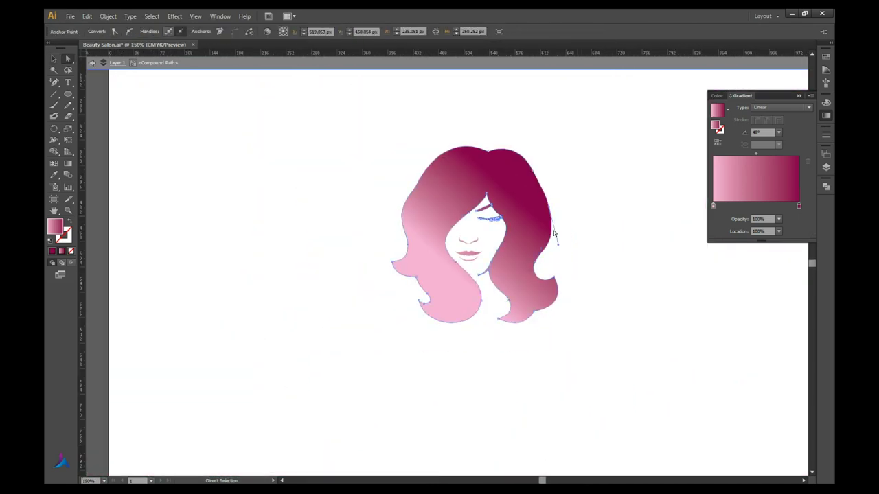
scroll(483, 280, down, 2)
key(Escape)
scroll(483, 280, up, 1)
Recolour the hair gradient stops from swatches: hot magenta start, pinkish red end
key(v)
click(412, 158)
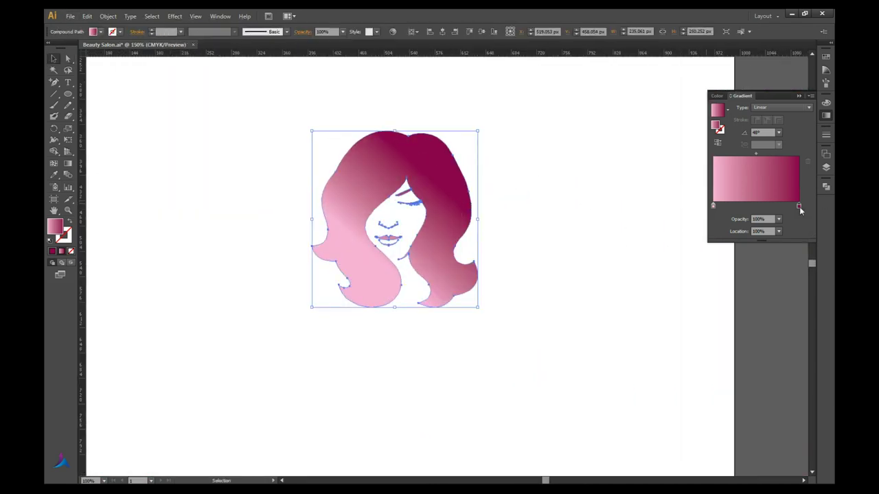
double_click(798, 206)
click(676, 256)
click(748, 241)
click(768, 241)
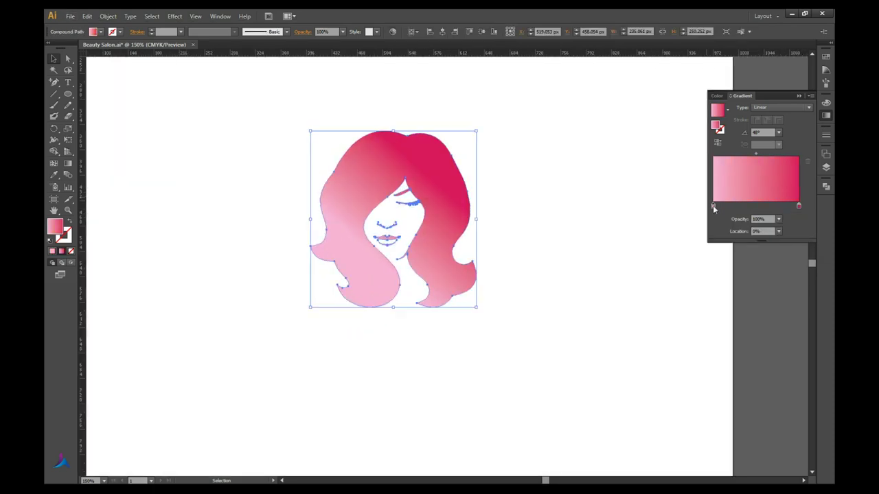
double_click(713, 205)
click(736, 237)
key(Escape)
Drag an anchor of the hair's right curl to push its bulge outward
key(ctrl+equal)
key(ctrl+equal)
key(a)
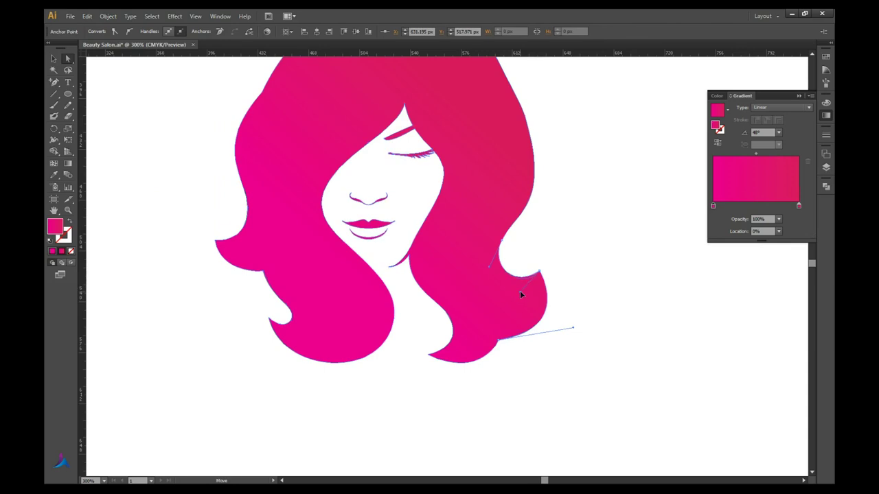
click(557, 302)
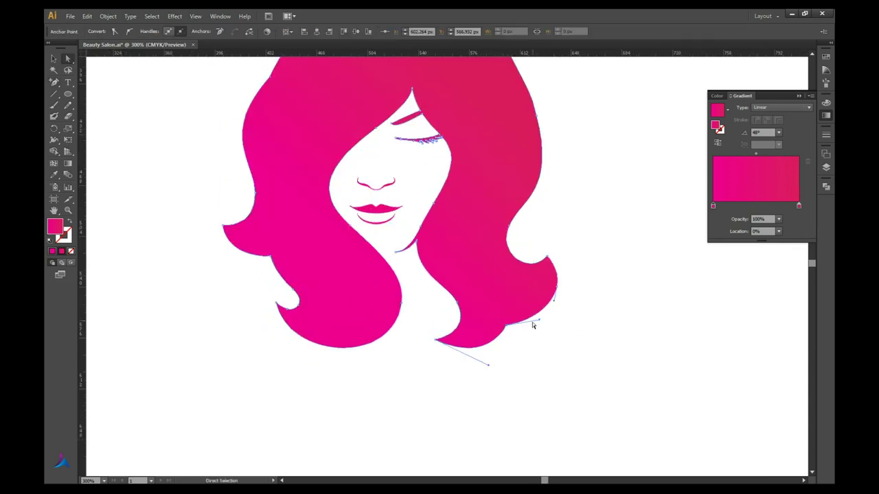
drag(572, 311, 571, 255)
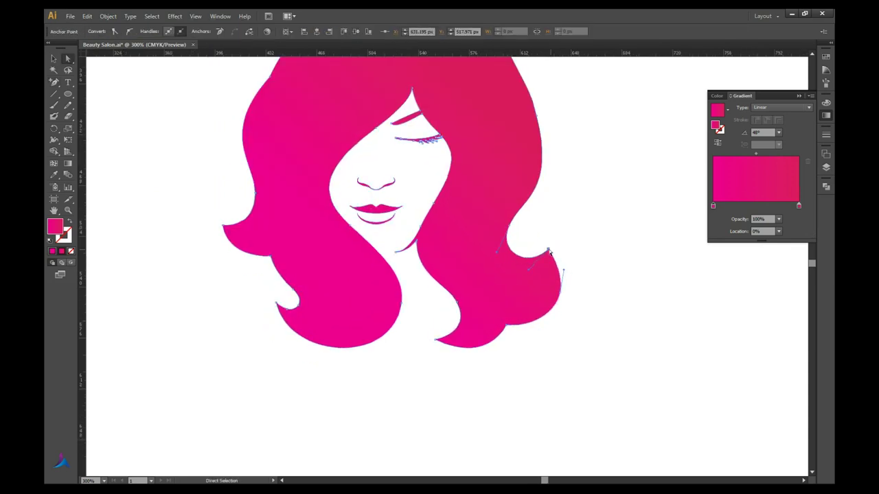
key(ctrl+1)
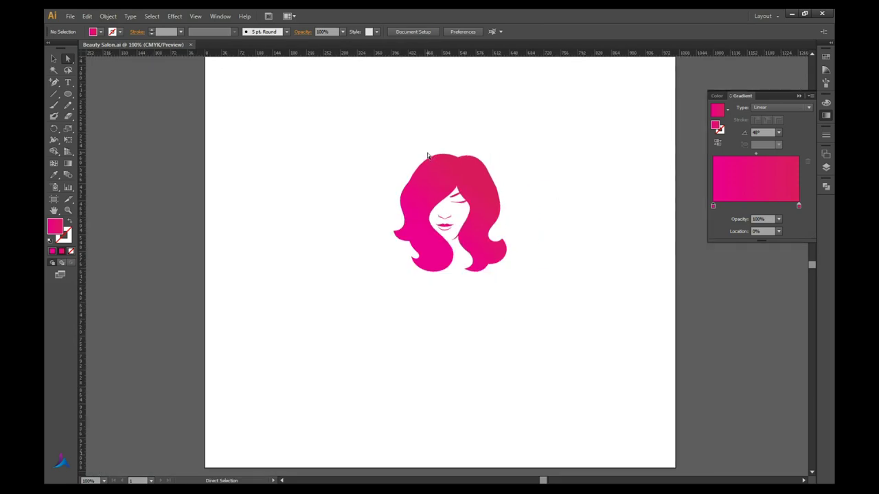
Add 'Beauty Salon' text below the hair in Sacramento at 57.5 pt
key(ctrl+plus)
key(ctrl+plus)
key(ctrl+minus)
key(t)
click(399, 353)
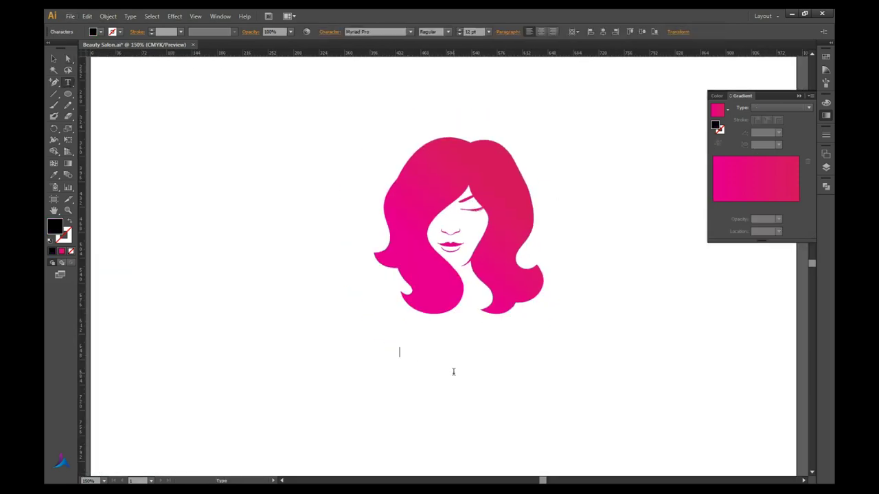
key(ctrl+shift+period)
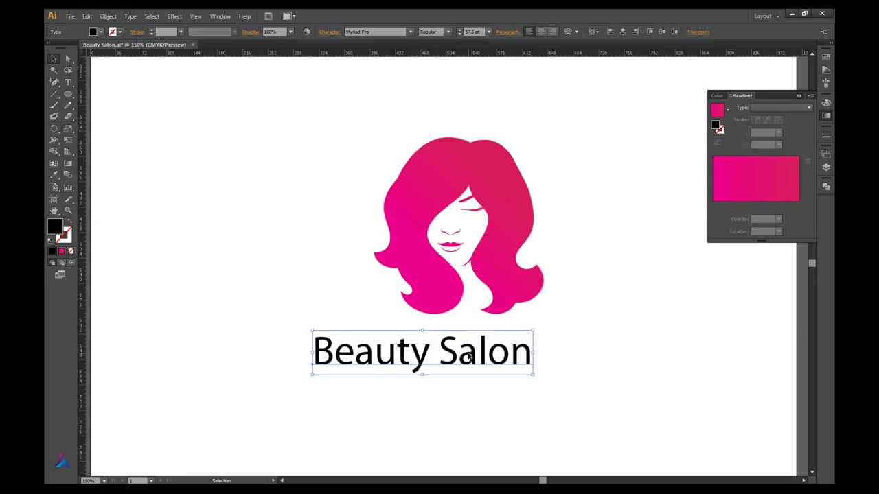
key(Escape)
key(ctrl+minus)
key(ctrl+minus)
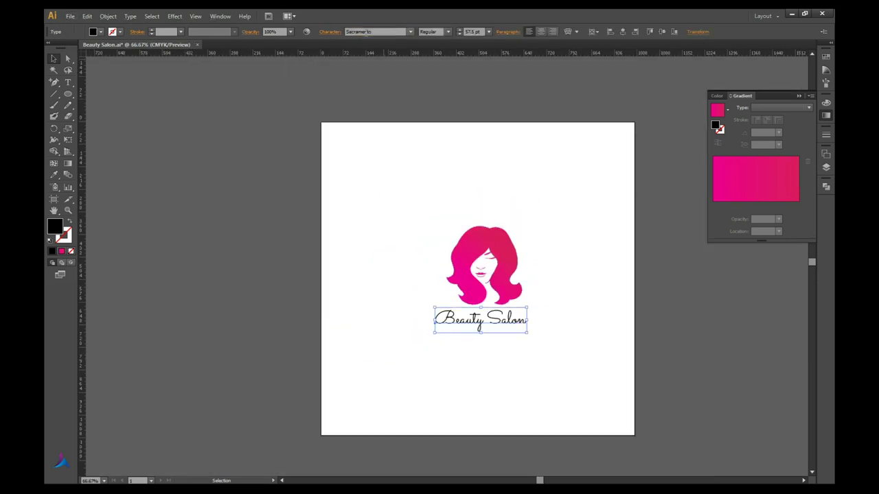
key(ctrl+plus)
right_click(467, 343)
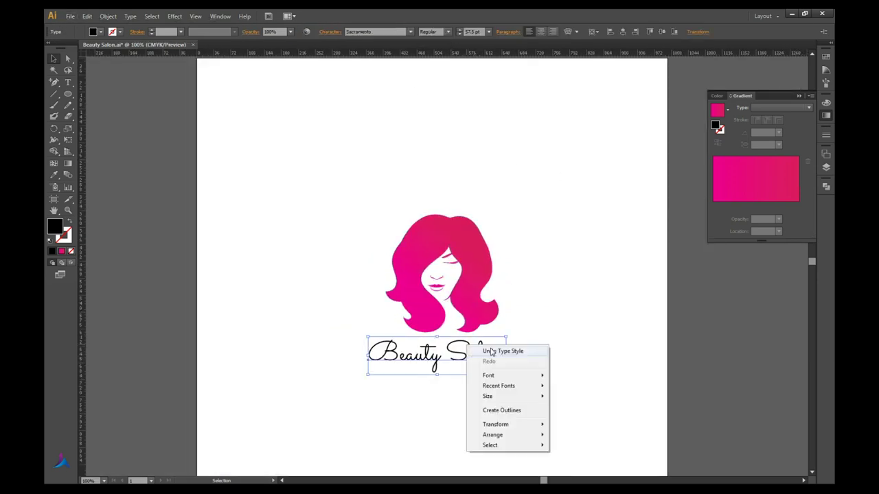
click(506, 348)
key(ctrl+minus)
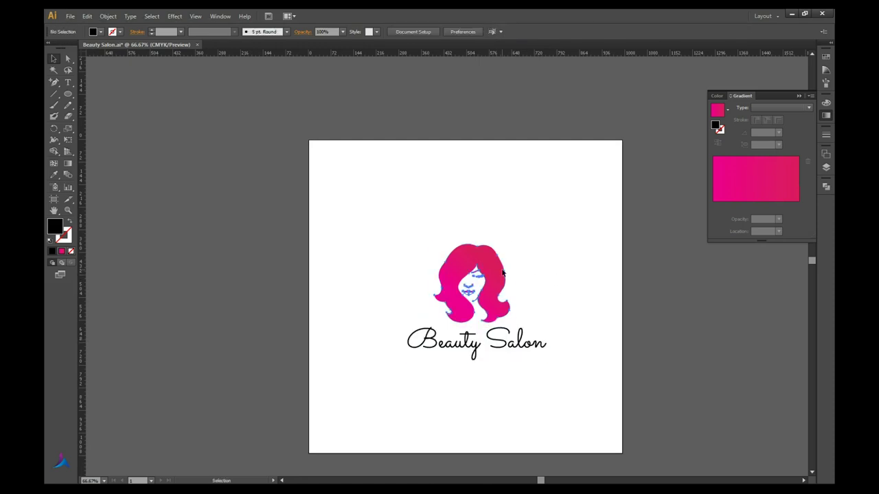
Move the hair graphic aside and eyedrop the hair's pink onto the text
click(474, 275)
drag(474, 282, 388, 328)
click(486, 260)
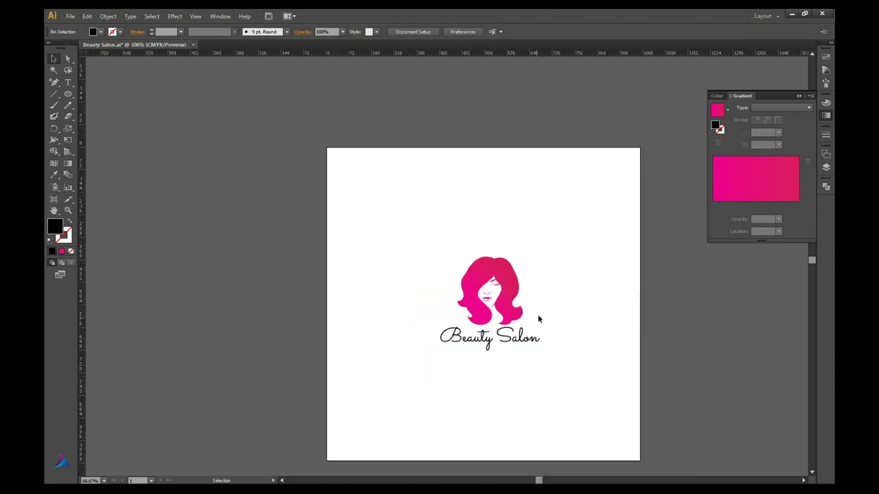
scroll(538, 317, up, 1)
click(454, 263)
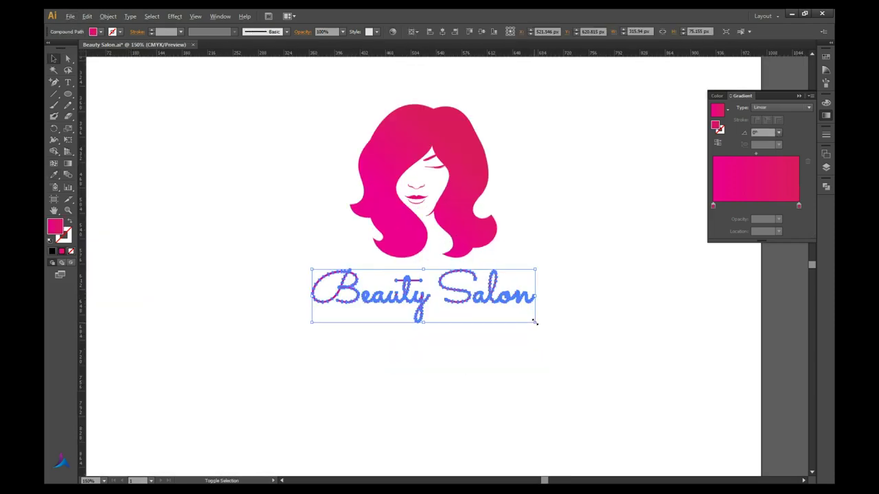
click(536, 323)
scroll(538, 235, down, 2)
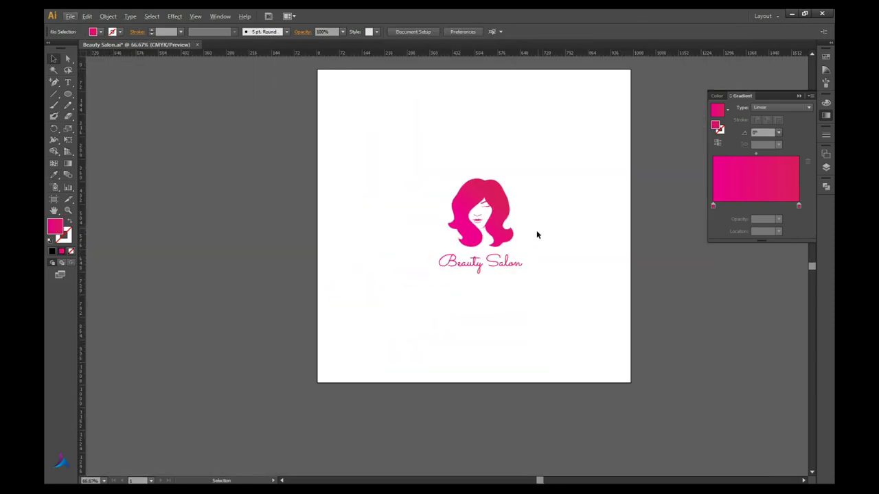
Place the hair back above and centre 'Beauty Salon' beneath it
mouse_move(421, 257)
mouse_down()
mouse_move(421, 289)
mouse_move(417, 261)
mouse_up()
scroll(421, 289, up, 1)
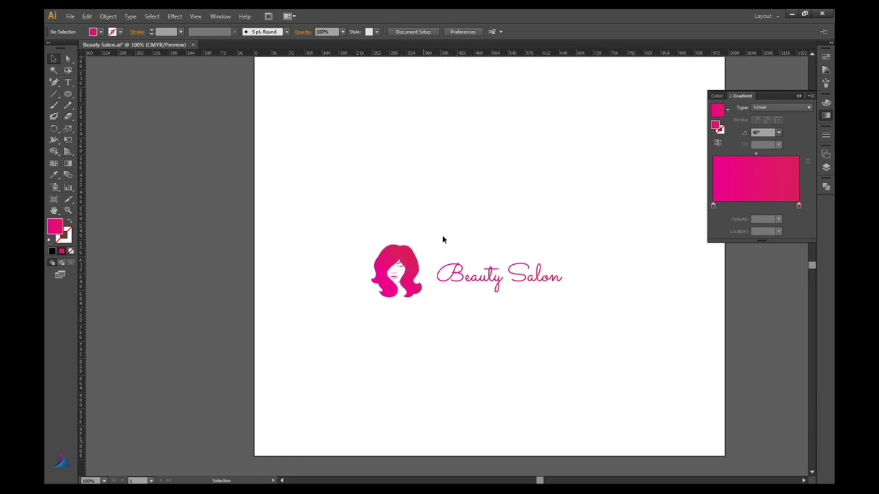
drag(512, 216, 512, 216)
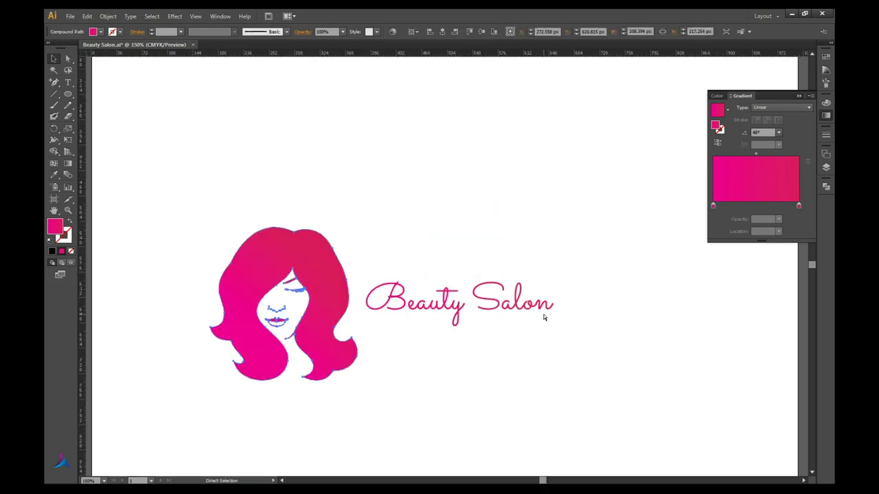
scroll(537, 246, down, 2)
scroll(508, 204, up, 1)
click(475, 312)
drag(526, 281, 487, 251)
scroll(532, 302, down, 1)
scroll(533, 302, up, 1)
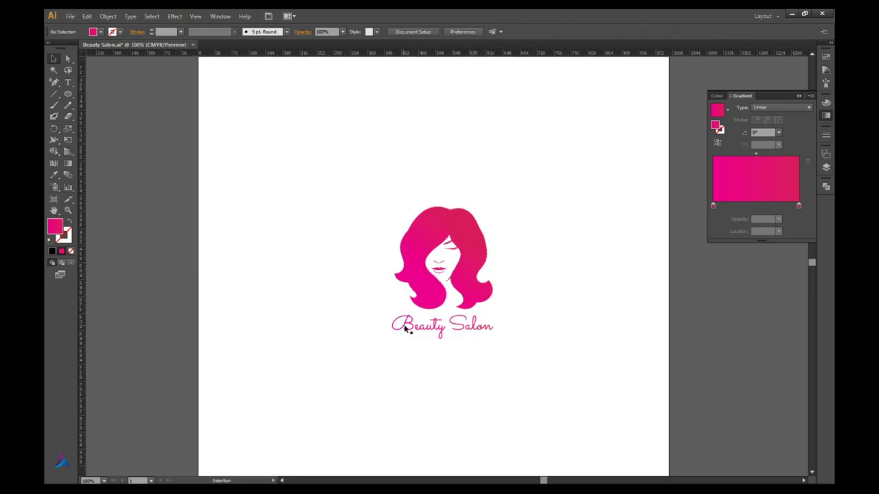
scroll(406, 328, down, 1)
scroll(389, 261, up, 1)
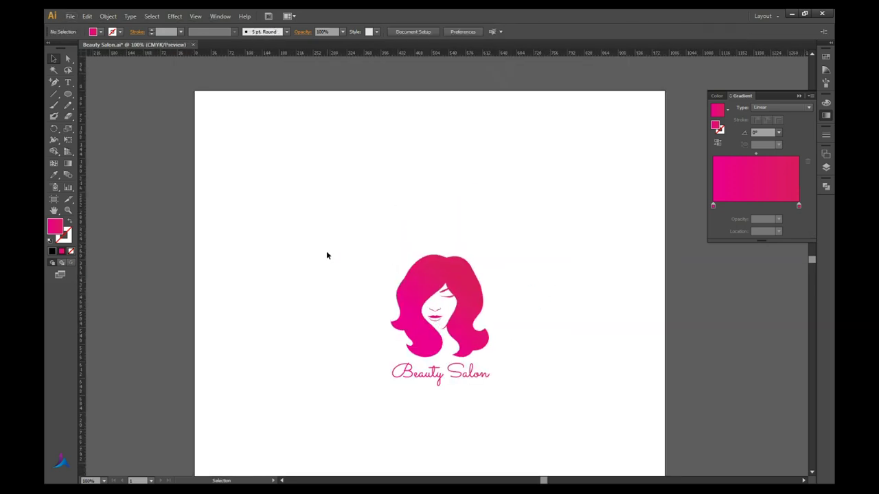
Type a second 'Beauty Salon' text line on the artboard
key(t)
click(342, 189)
text(au)
scroll(398, 190, up, 1)
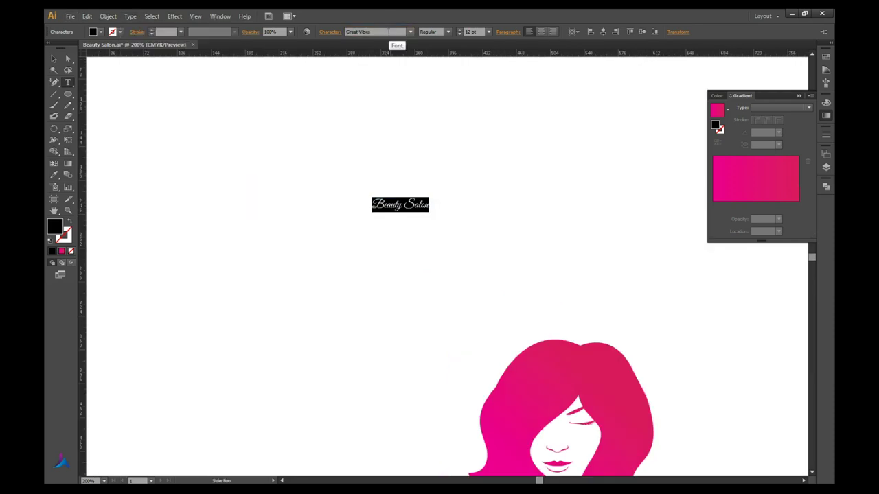
key(Escape)
scroll(383, 123, down, 1)
Enlarge the black text under the hair and move the pink script text lower
drag(371, 166, 423, 186)
drag(490, 375, 530, 398)
drag(511, 354, 514, 437)
click(579, 340)
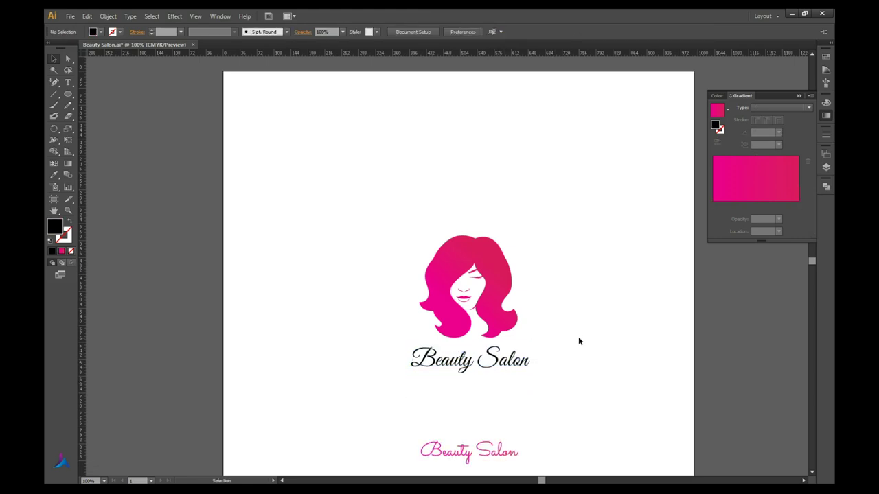
click(470, 381)
drag(528, 391, 550, 412)
click(531, 294)
Set the black 'Beauty Salon' text in Montserrat
scroll(503, 340, up, 1)
triple_click(492, 362)
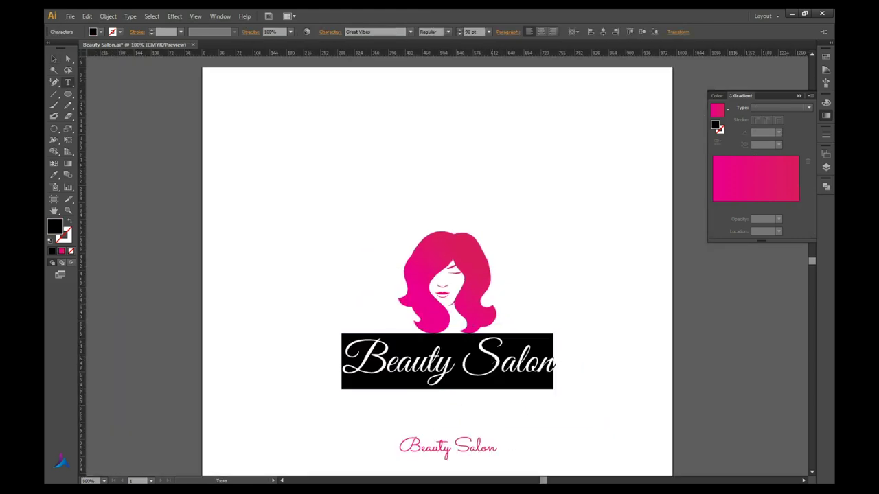
key(Return)
ctrl+click(573, 309)
scroll(467, 361, up, 1)
Make the word 'Beauty' Medium weight
double_click(465, 363)
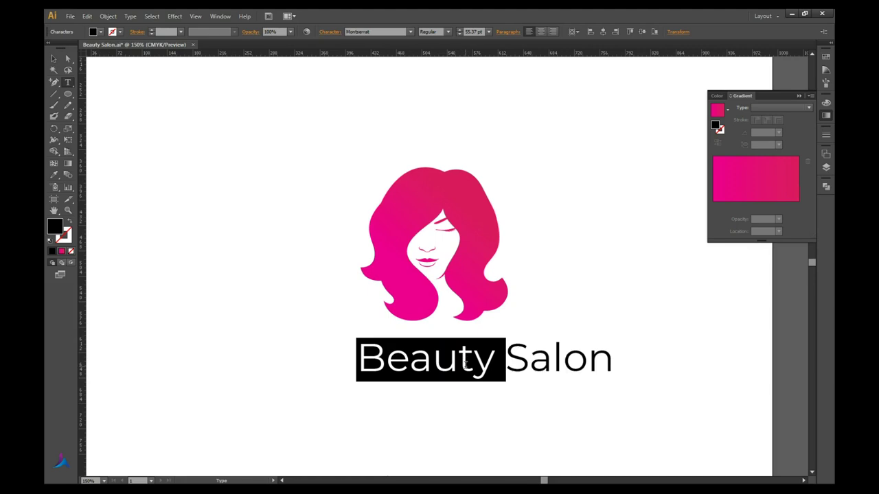
double_click(559, 358)
click(448, 32)
double_click(425, 358)
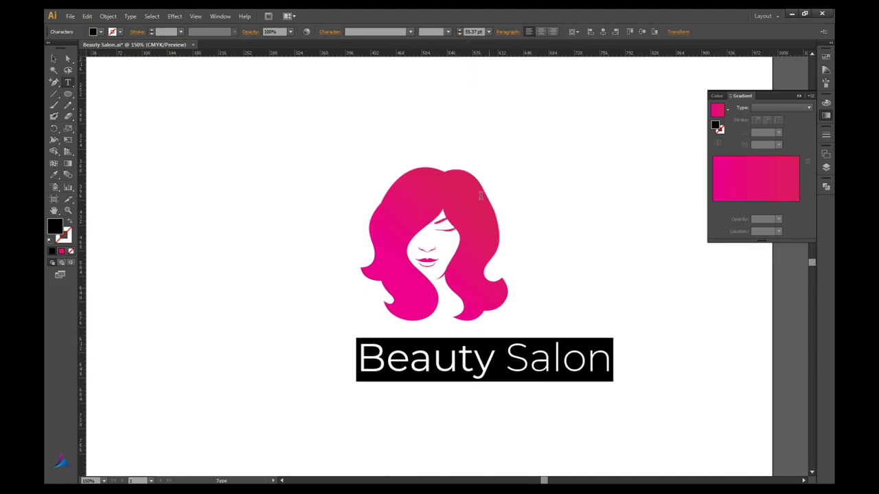
click(447, 32)
click(445, 128)
scroll(222, 135, down, 1)
Increase the tracking in the Character panel and centre the text under the hair
click(541, 338)
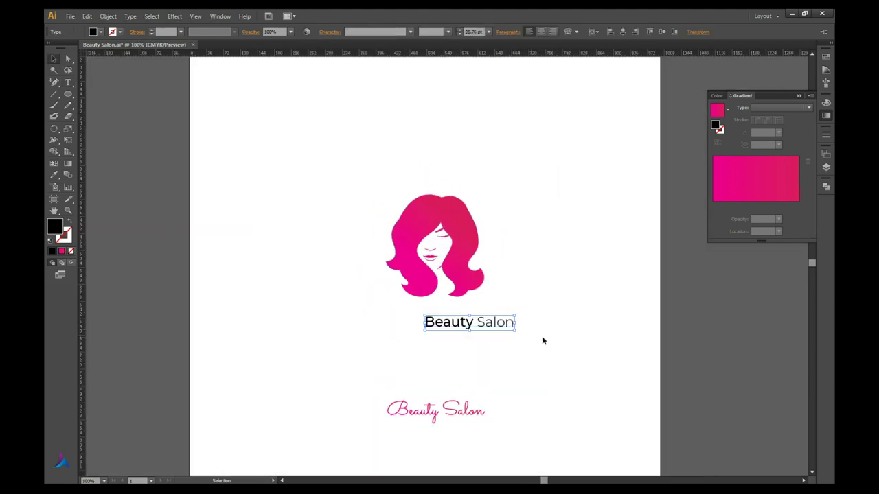
click(330, 32)
drag(556, 319, 467, 317)
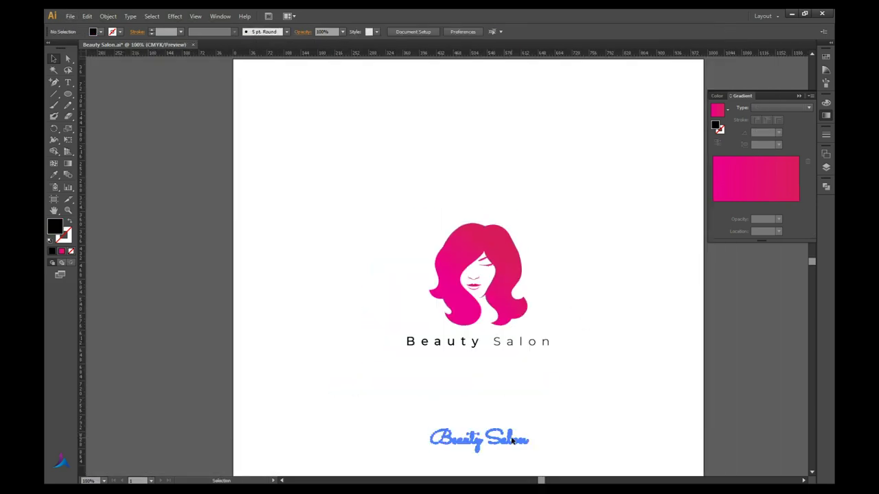
drag(406, 341, 556, 342)
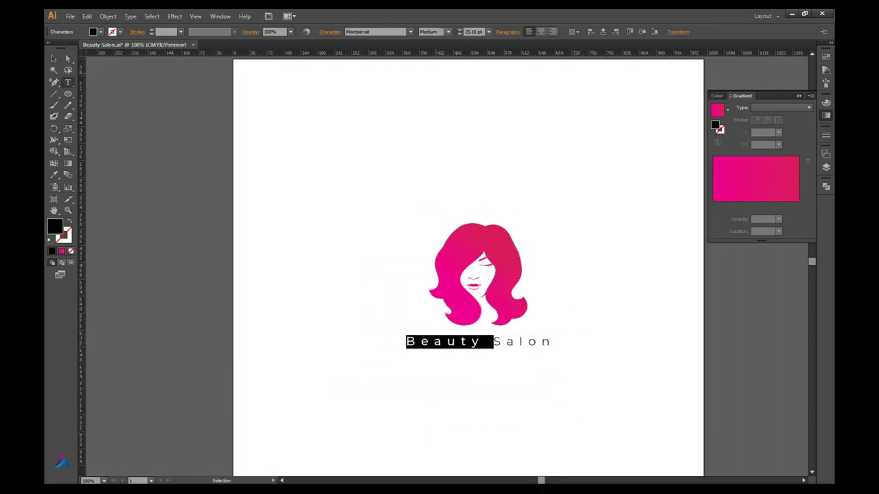